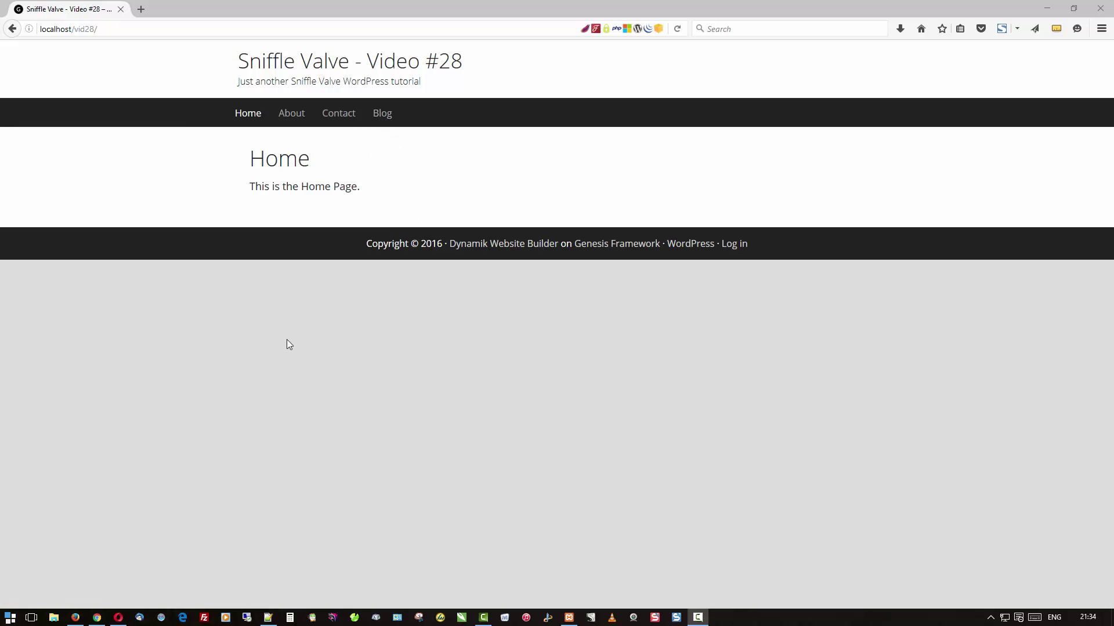
Step: View the site's About and Contact pages and return to the Home page
click(293, 114)
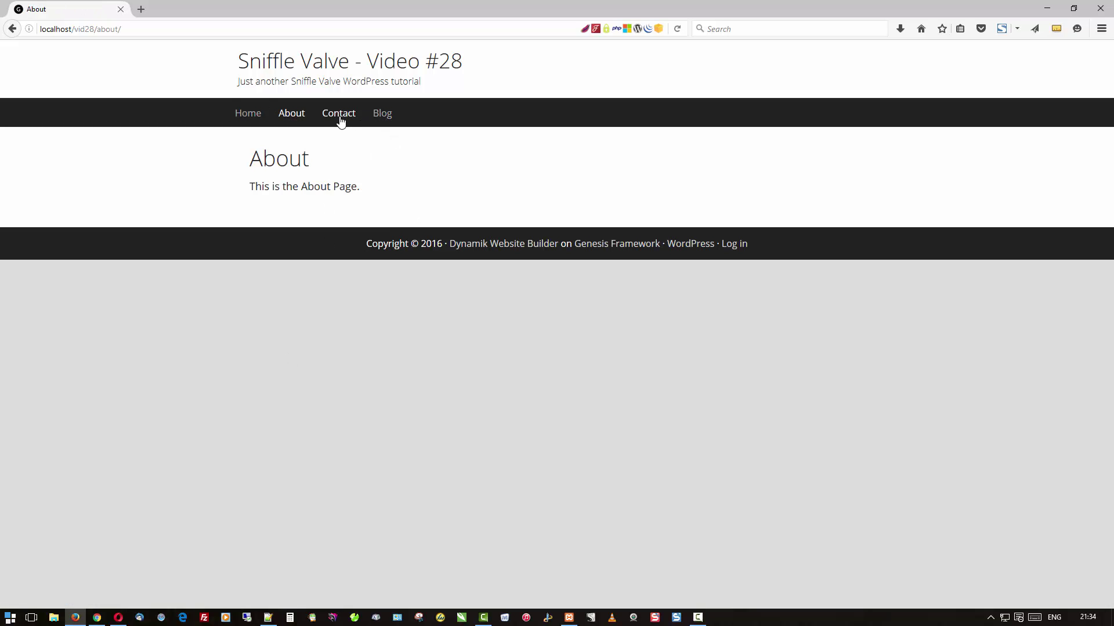
click(340, 120)
click(247, 120)
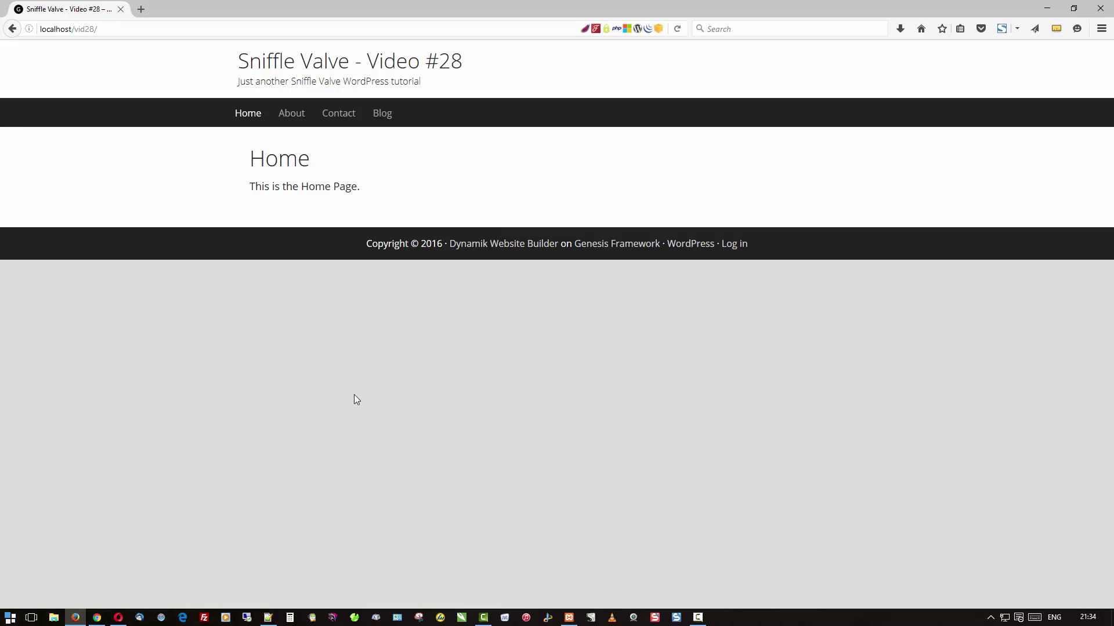
Step: Switch to the WordPress admin in Chrome and review the installed plugins and themes
click(97, 618)
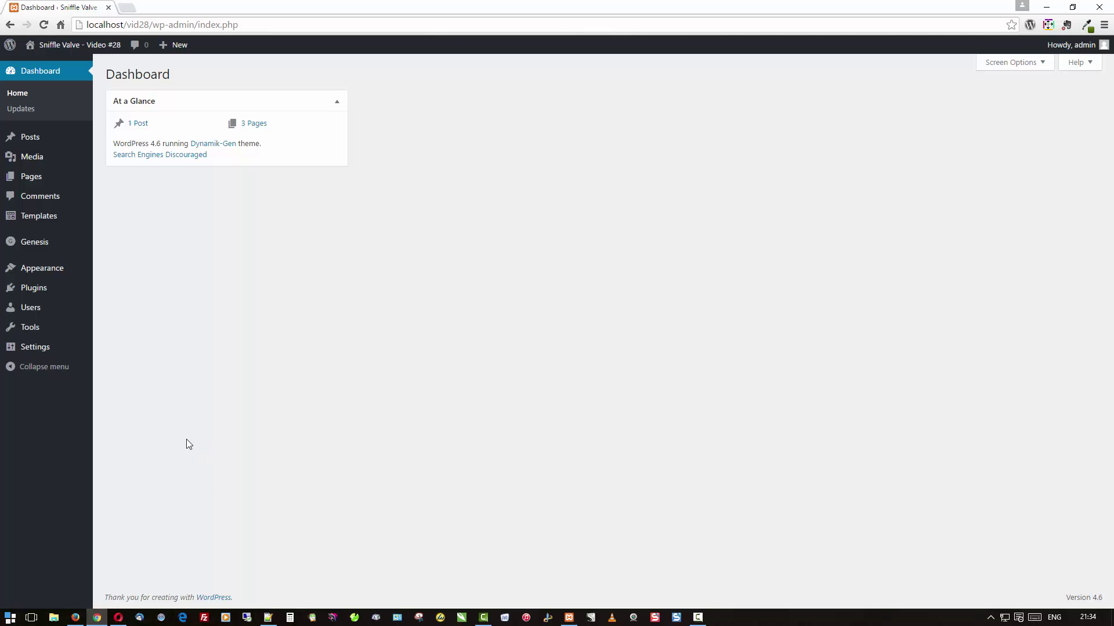
click(37, 294)
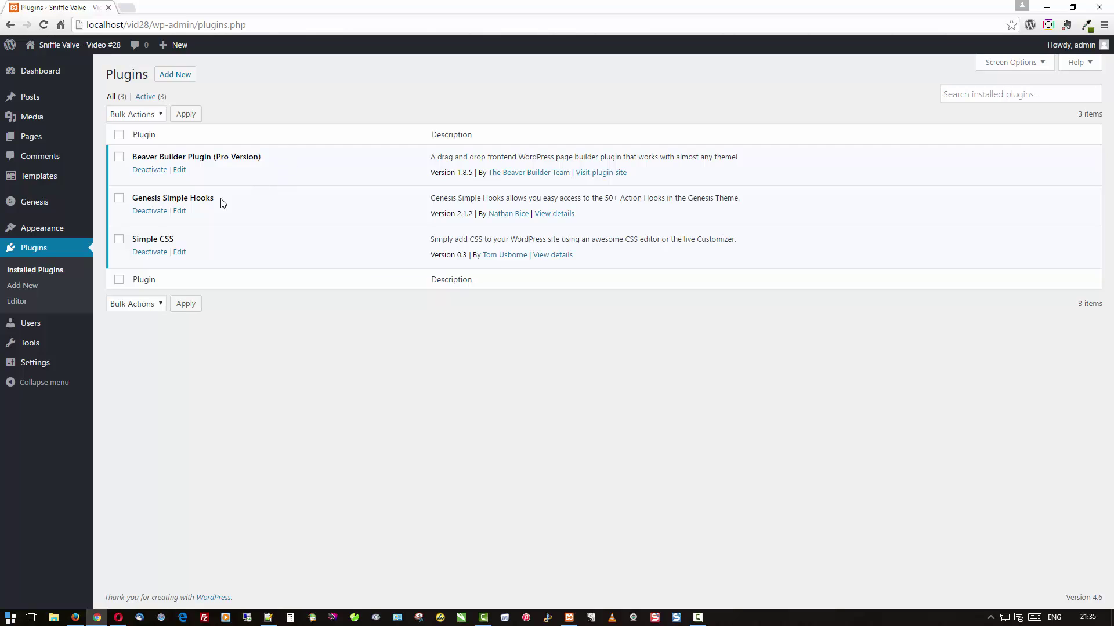
mouse_move(45, 180)
mouse_move(37, 211)
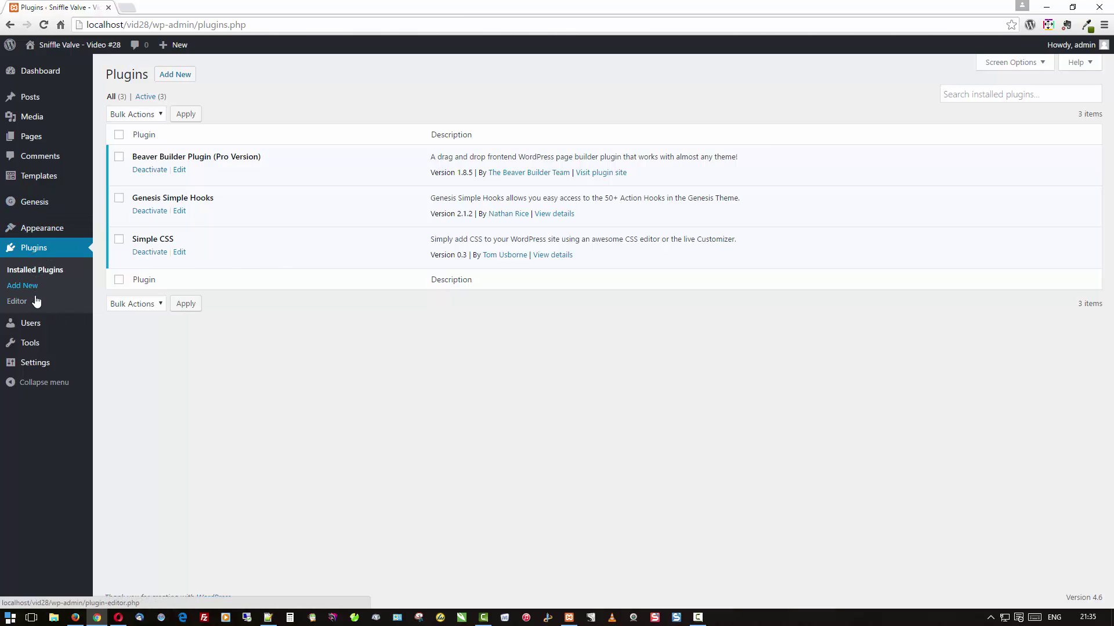
click(41, 231)
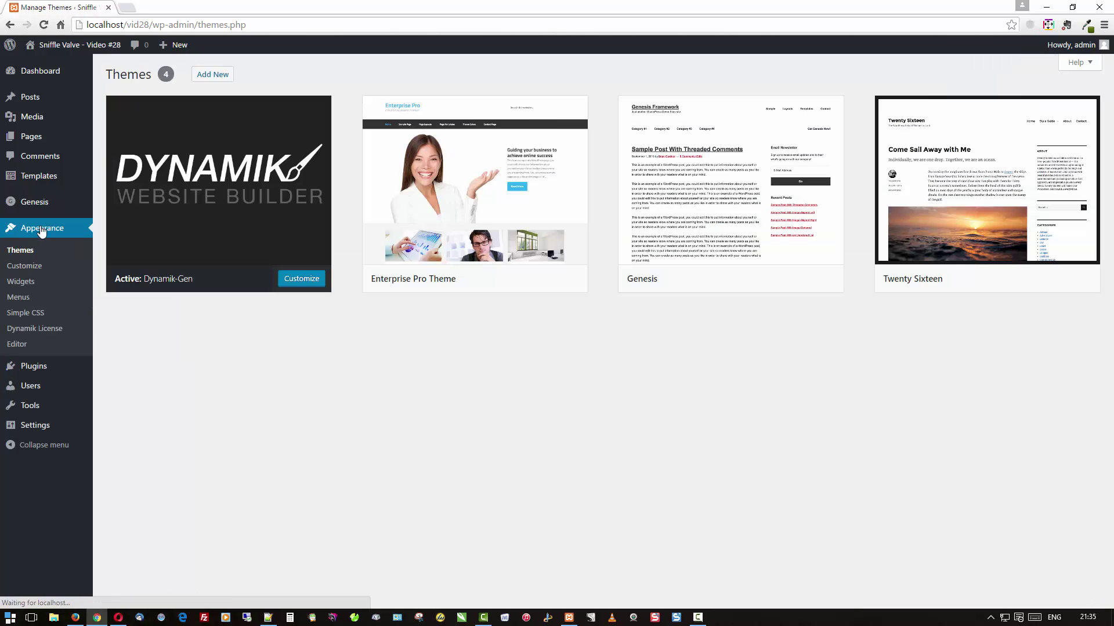
mouse_move(207, 183)
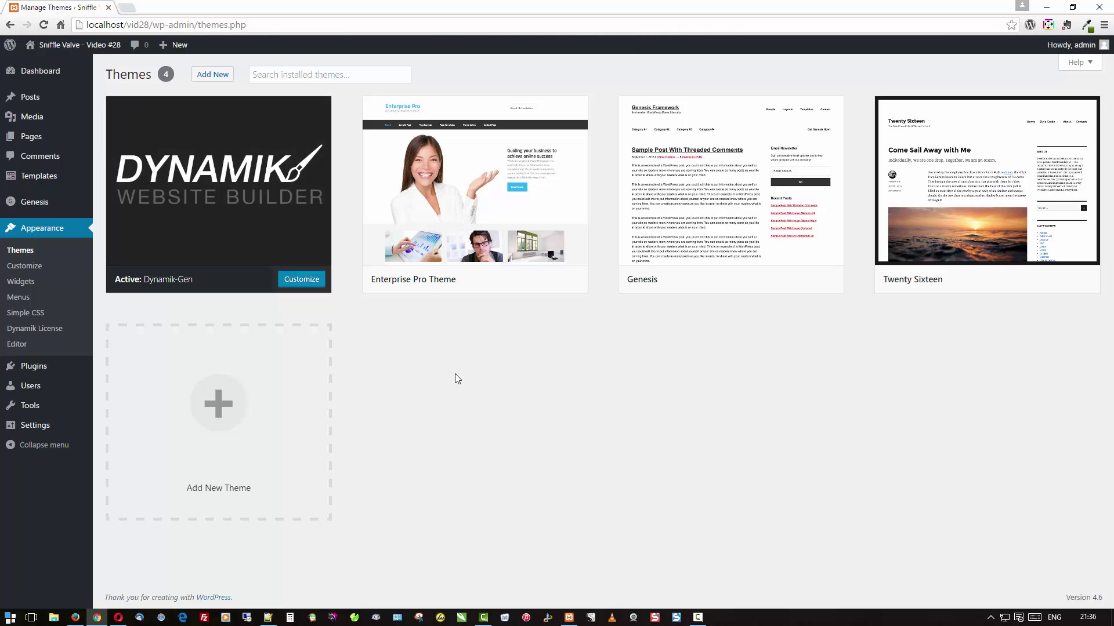
Step: Add the custom CSS rule ".site-footer { display: none; }" in Dynamik Custom, save it, and reload the home page in Firefox
mouse_move(53, 206)
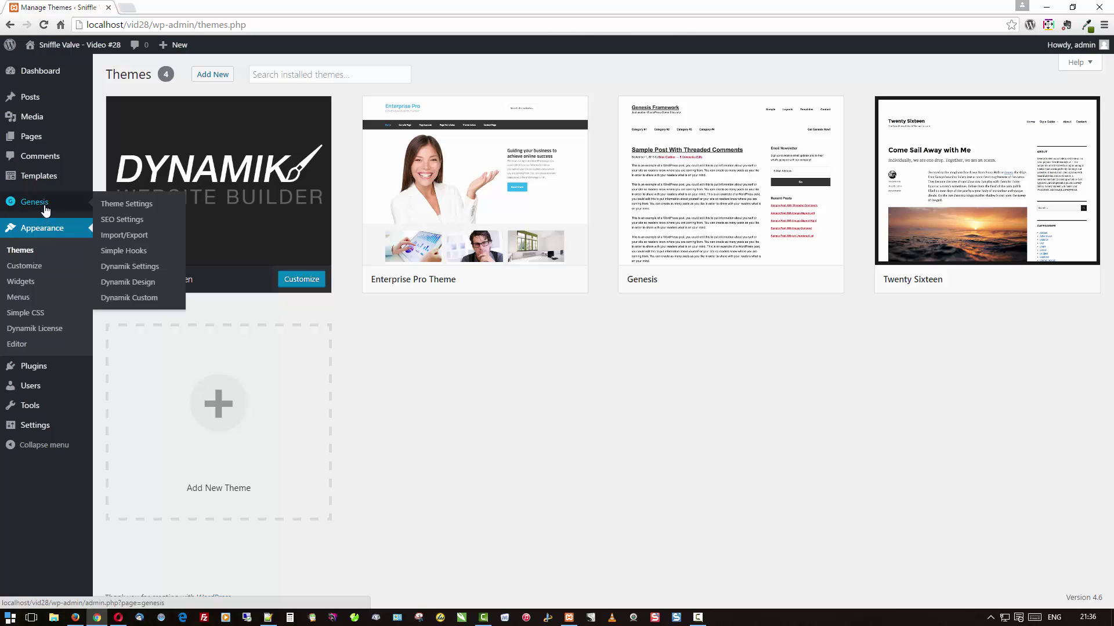
click(132, 297)
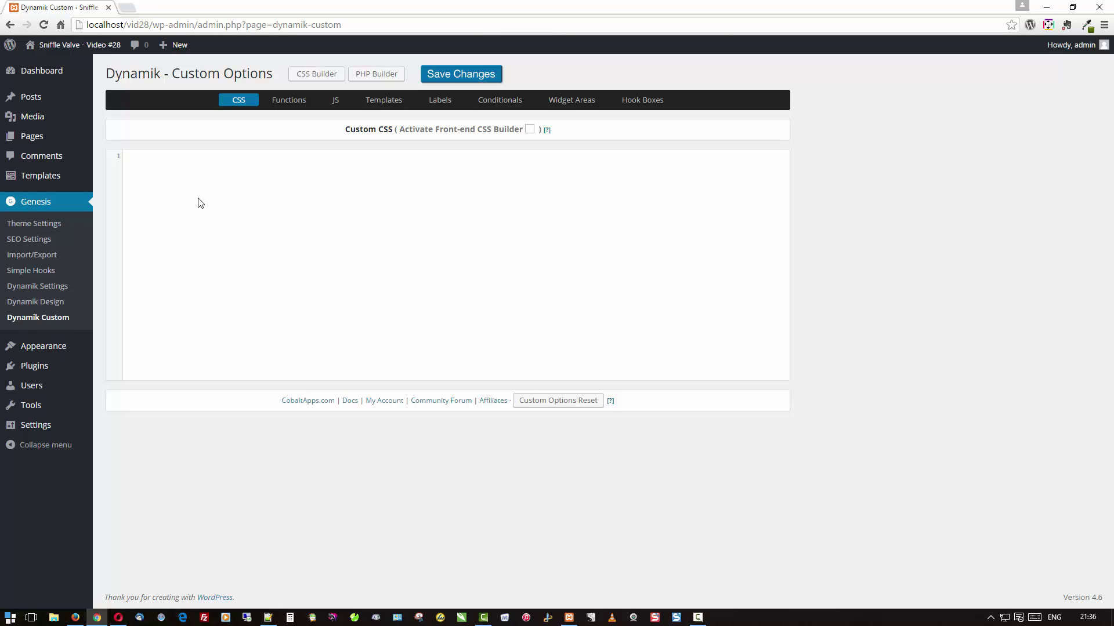
key(alt+Tab)
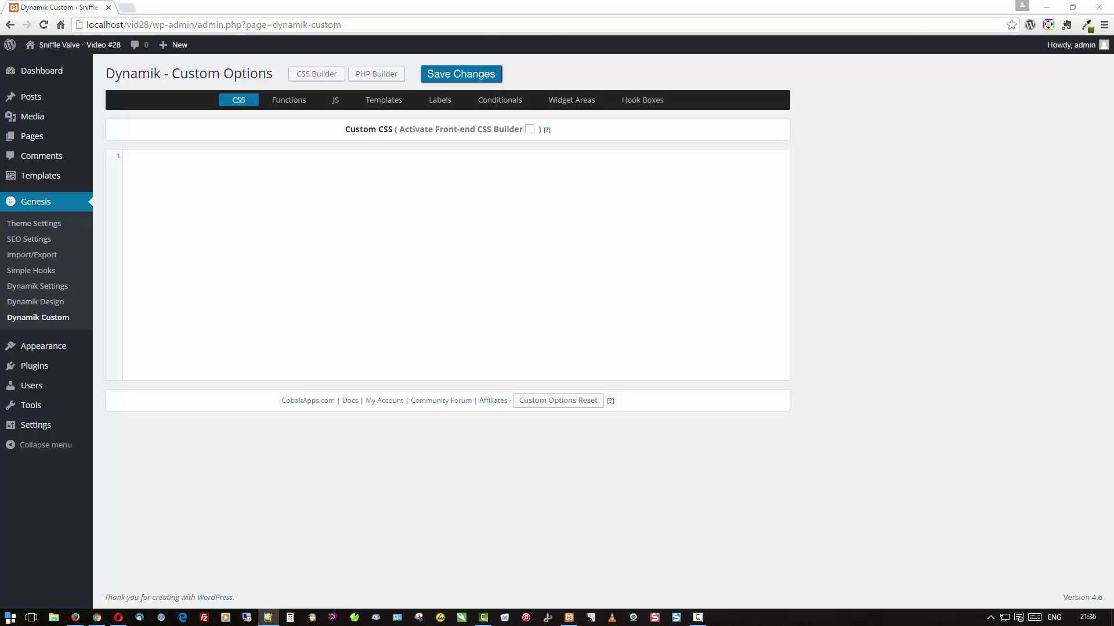
click(146, 159)
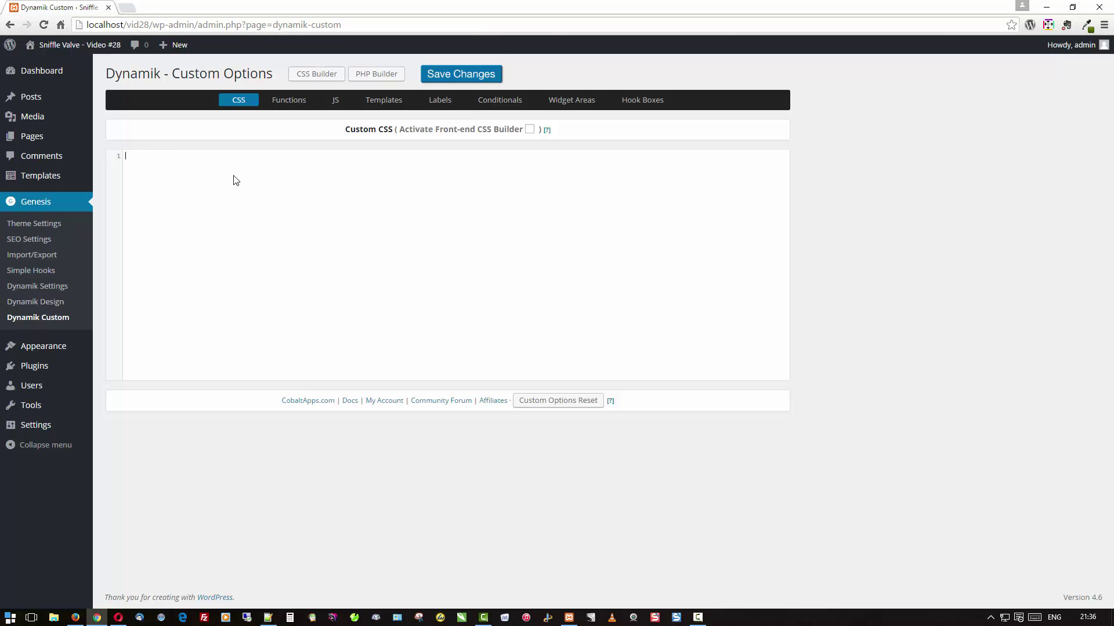
text(.site-footer {     display: none; })
click(446, 74)
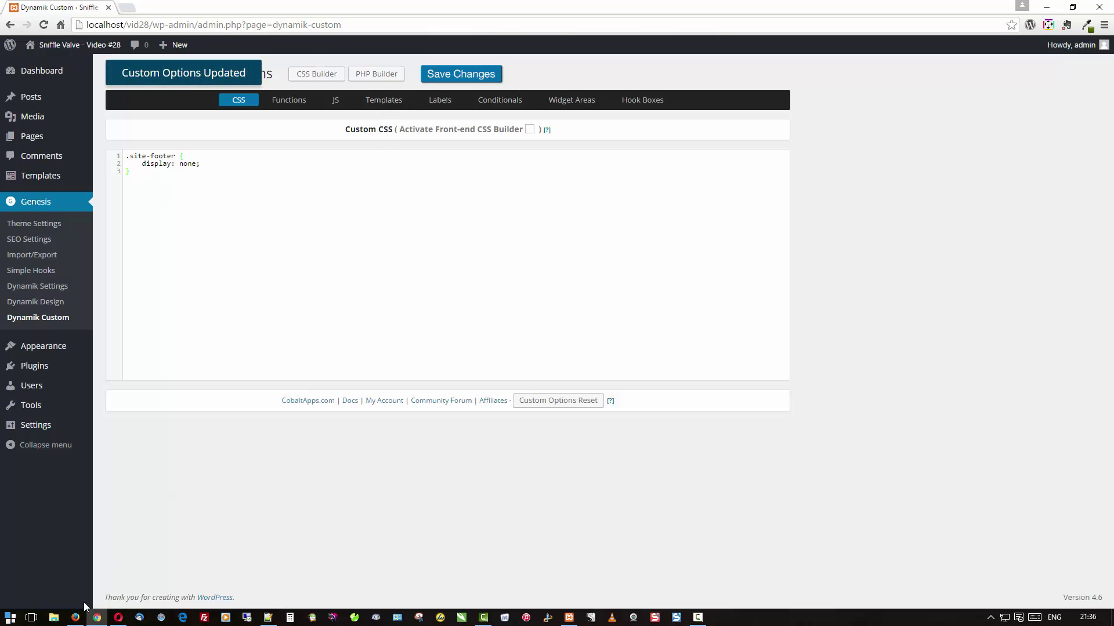
click(75, 617)
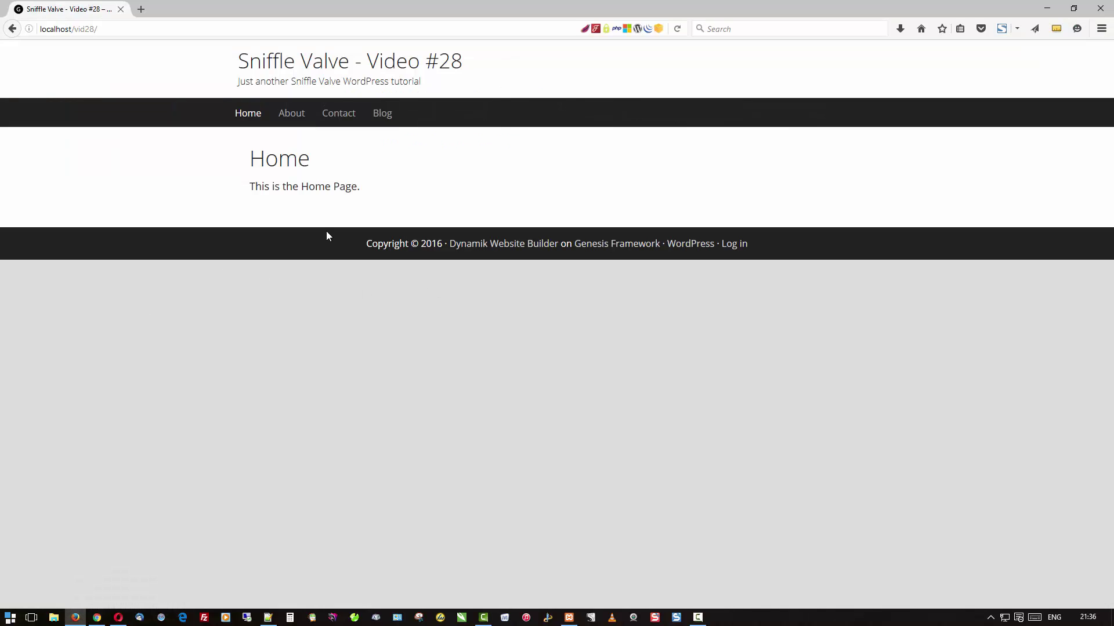
click(291, 64)
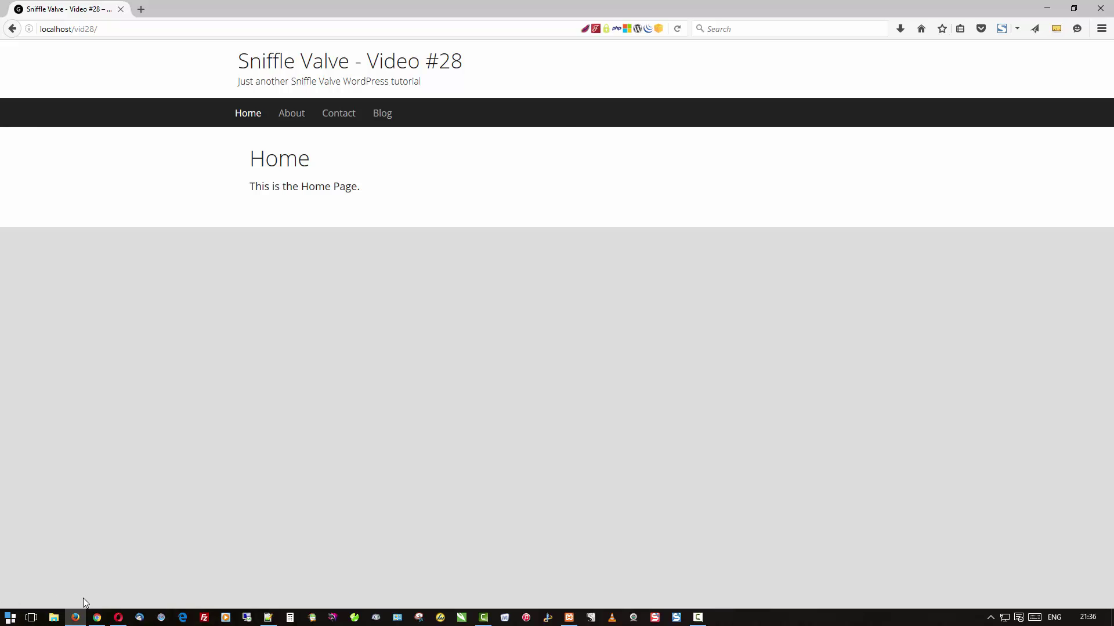
Step: Back in Chrome, set up a Dynamik custom hook box named my-footer-widgets on the genesis_before_footer hook and save the changes
click(96, 618)
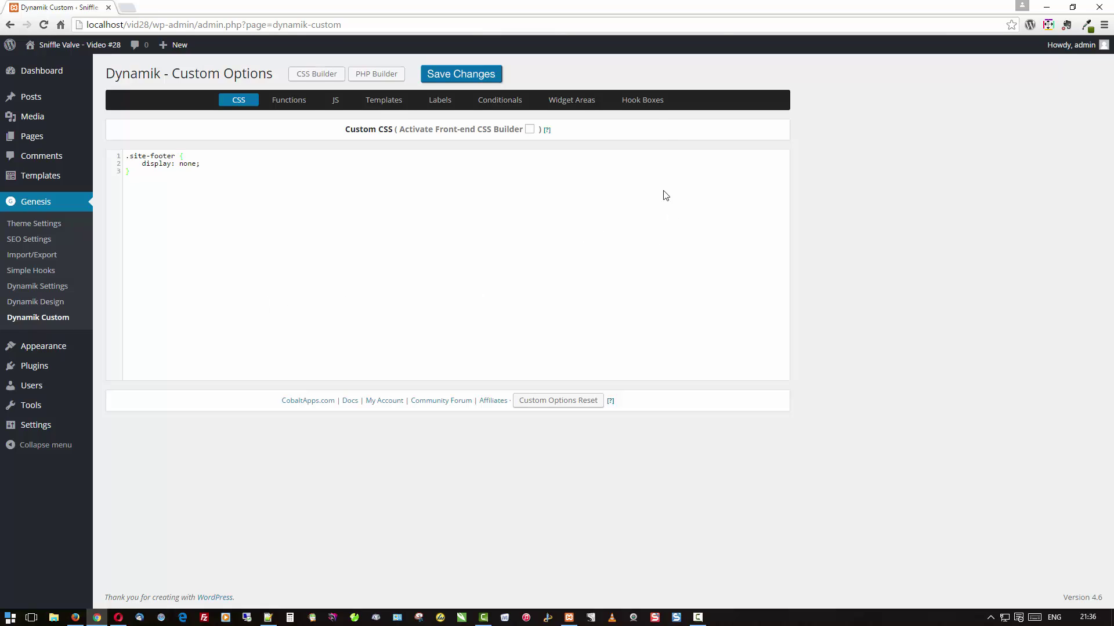
click(649, 102)
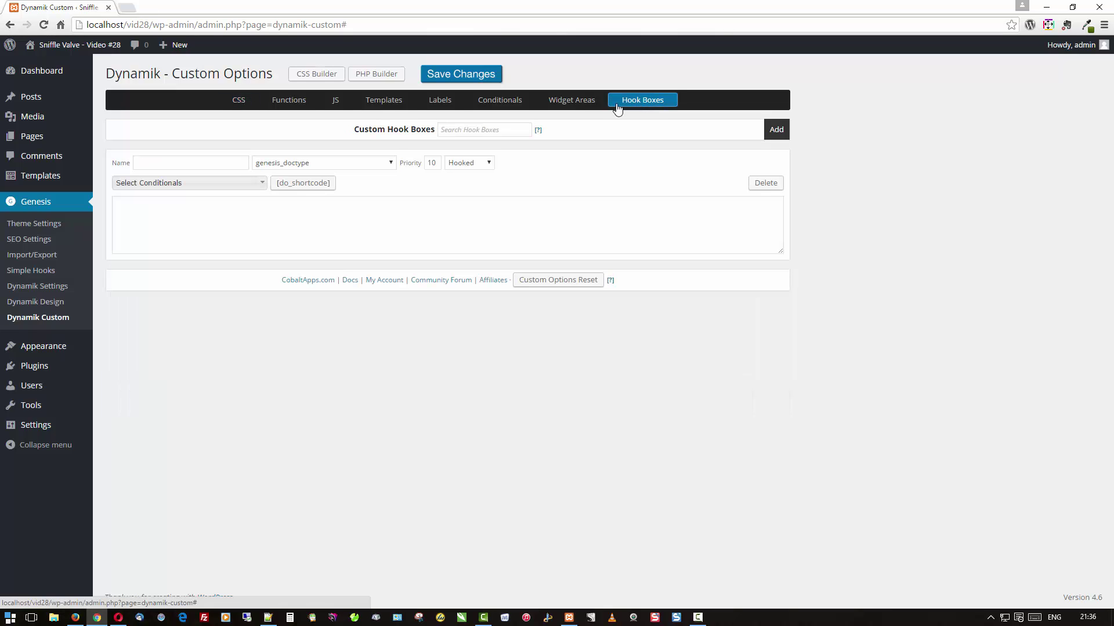
click(148, 164)
text(m)
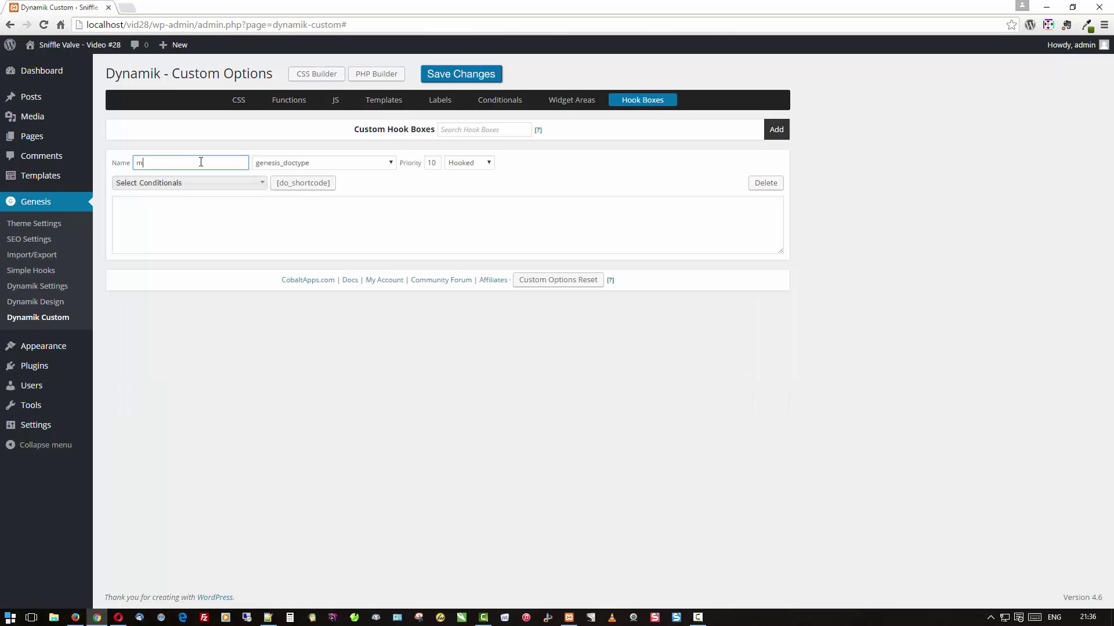
text(y-footer-widgets)
click(360, 166)
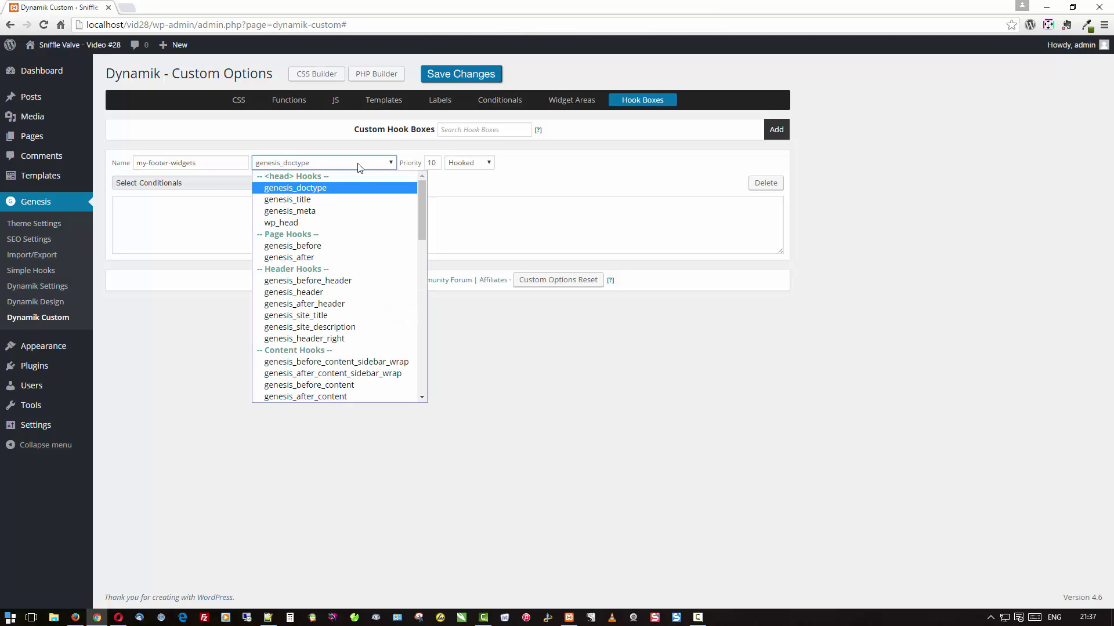
scroll(367, 253, down, 10)
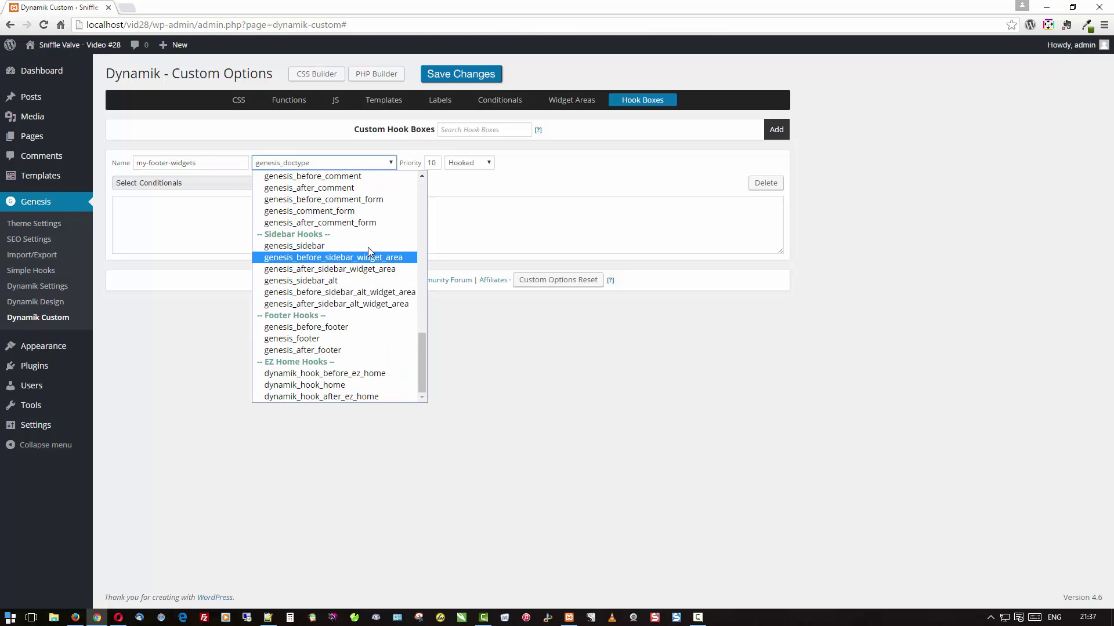
click(378, 328)
click(390, 215)
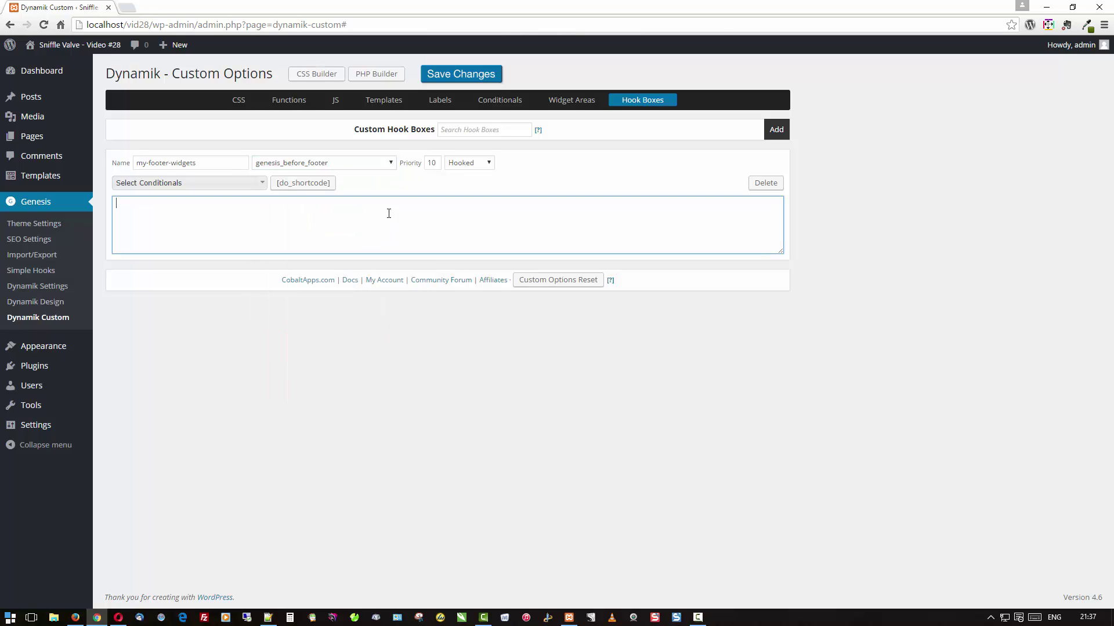
click(458, 74)
click(458, 73)
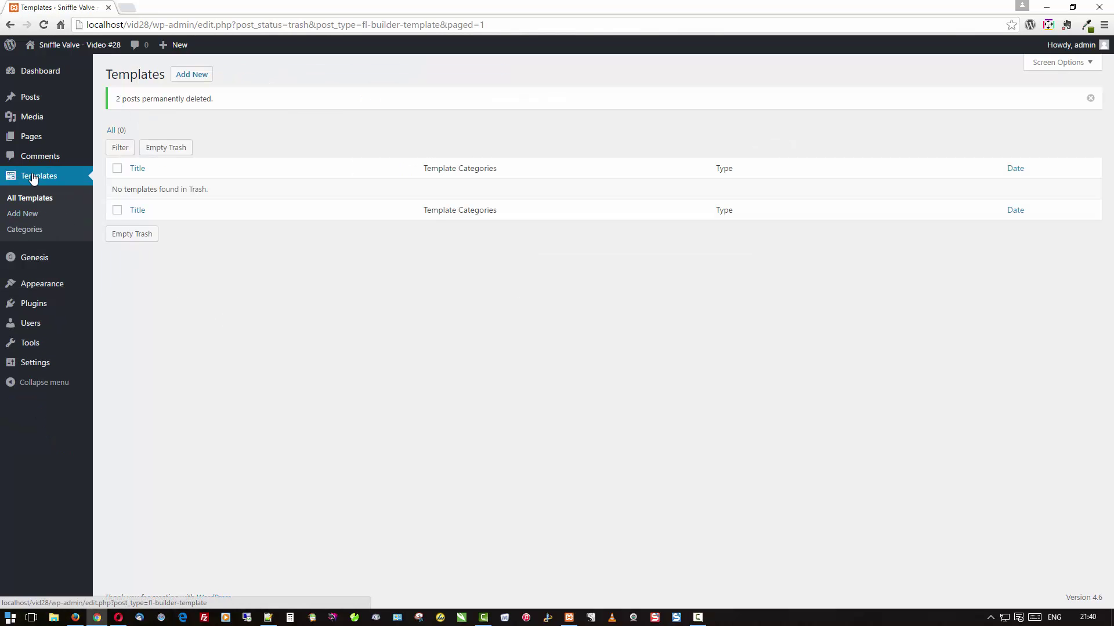
Step: Create and publish a new template titled Footer Widgets
click(196, 78)
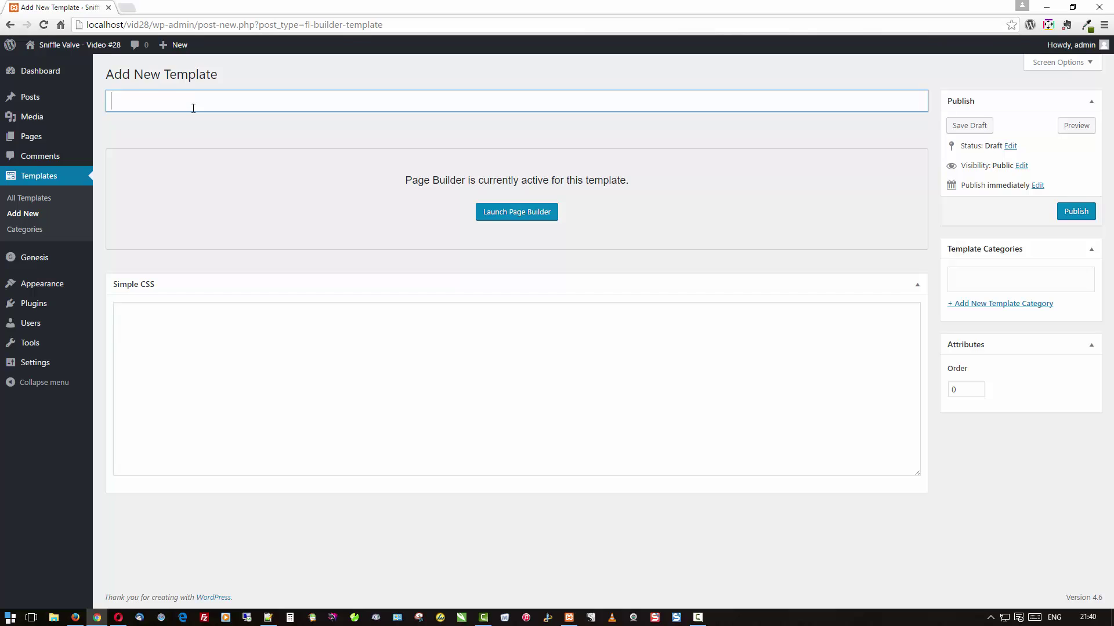
text(Footer Widgets)
click(1059, 212)
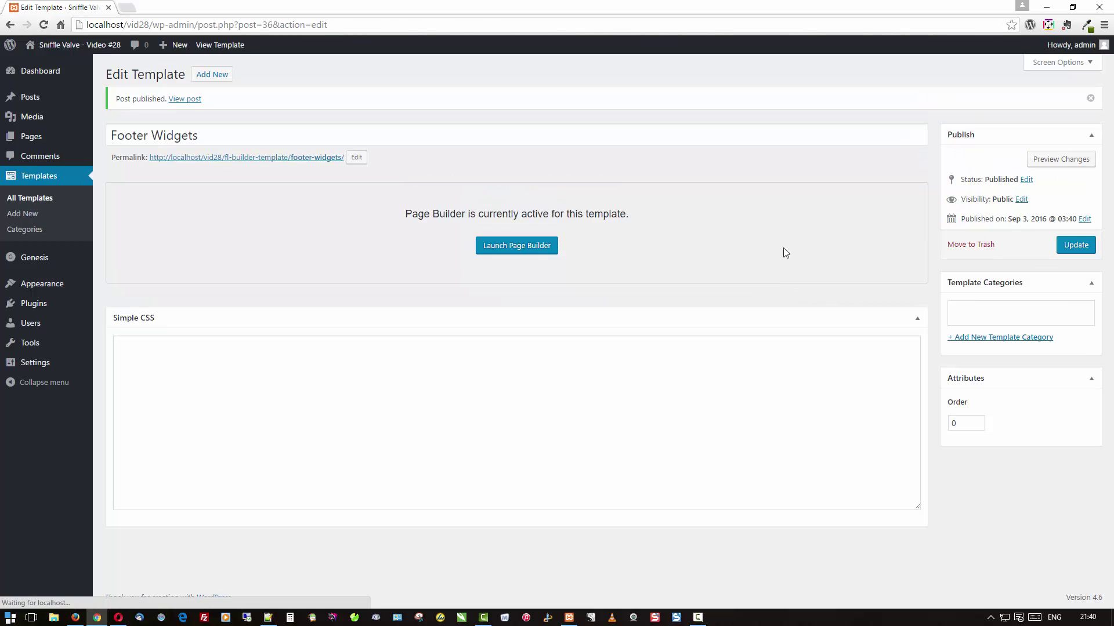
Step: Launch the page builder, insert a three-column row layout, and place a Text Editor module in its first column
click(519, 248)
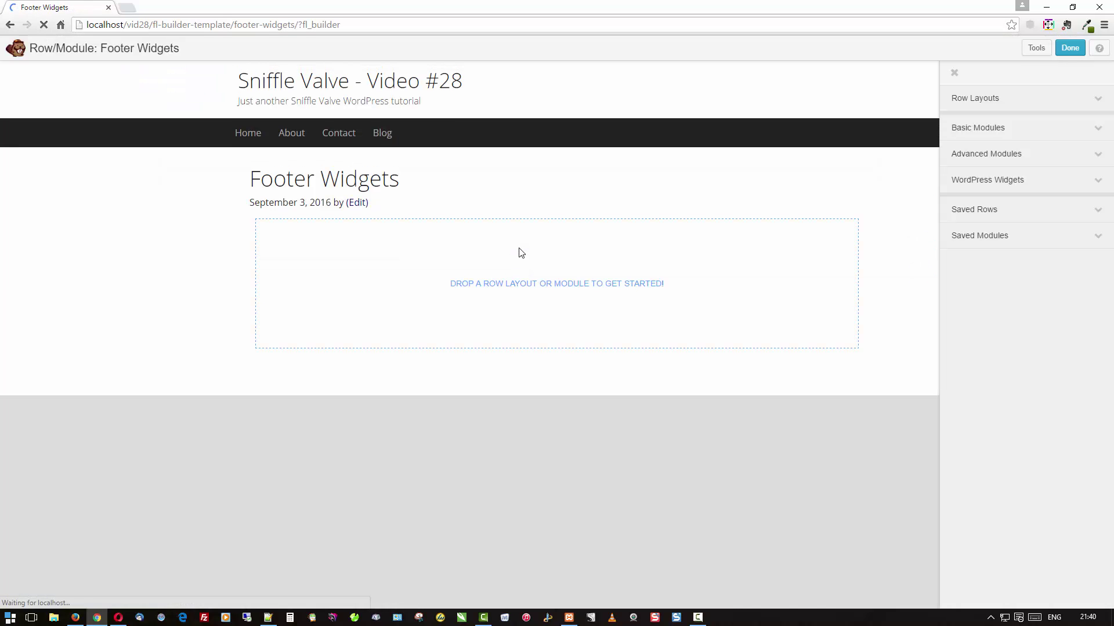
click(977, 103)
drag(980, 174, 591, 281)
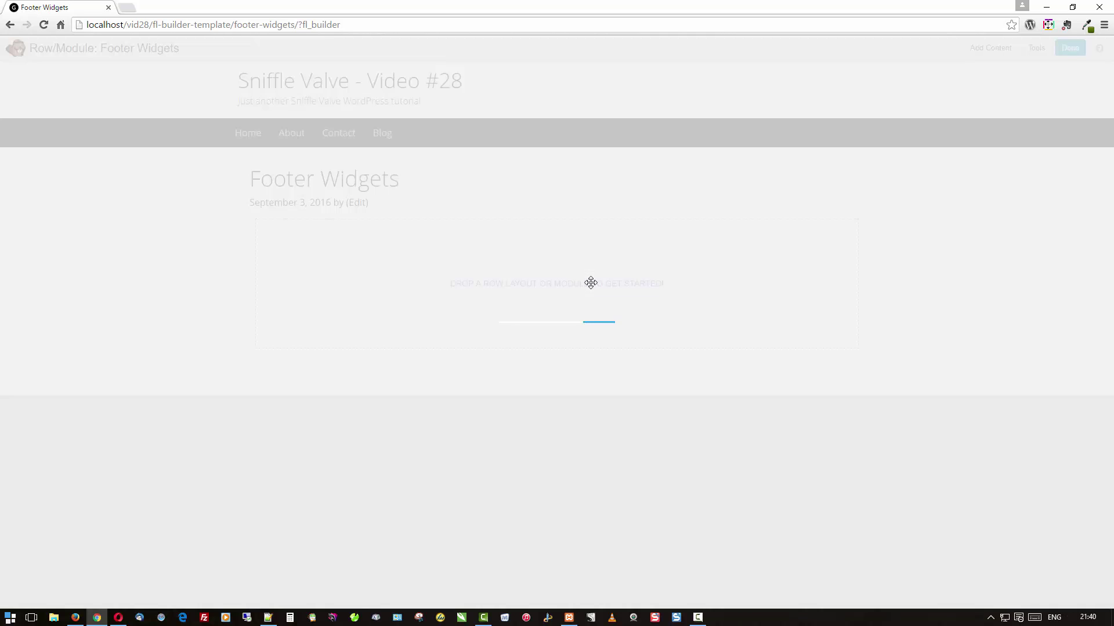
drag(946, 299, 367, 288)
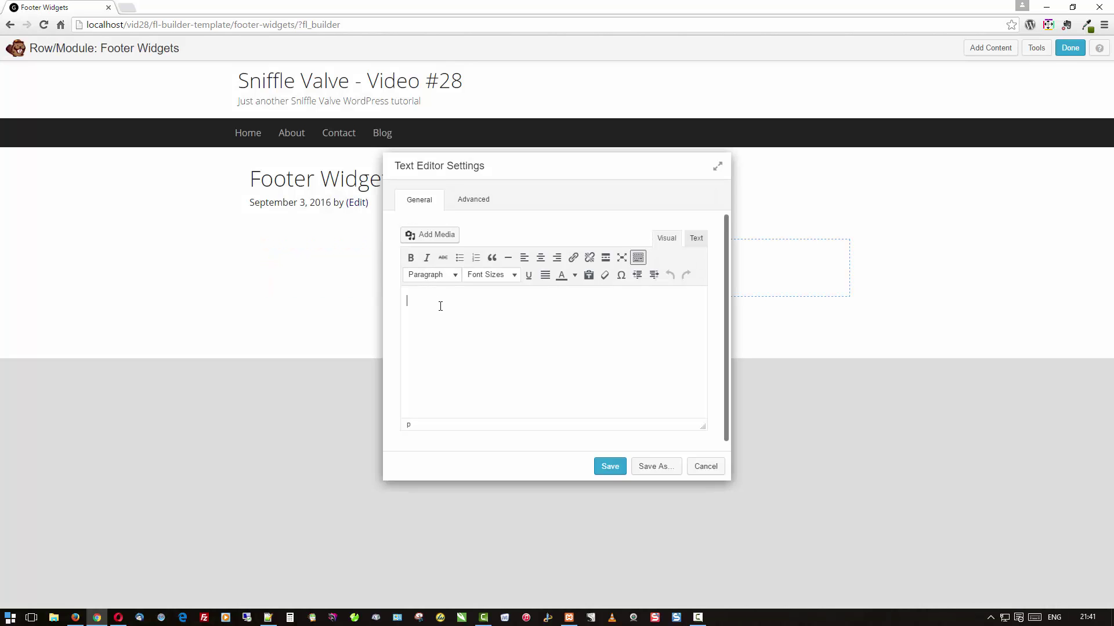
Step: Enter "About" and, in a new paragraph below it, "Blah blah blah" as the module's text
text(About)
drag(440, 306, 395, 296)
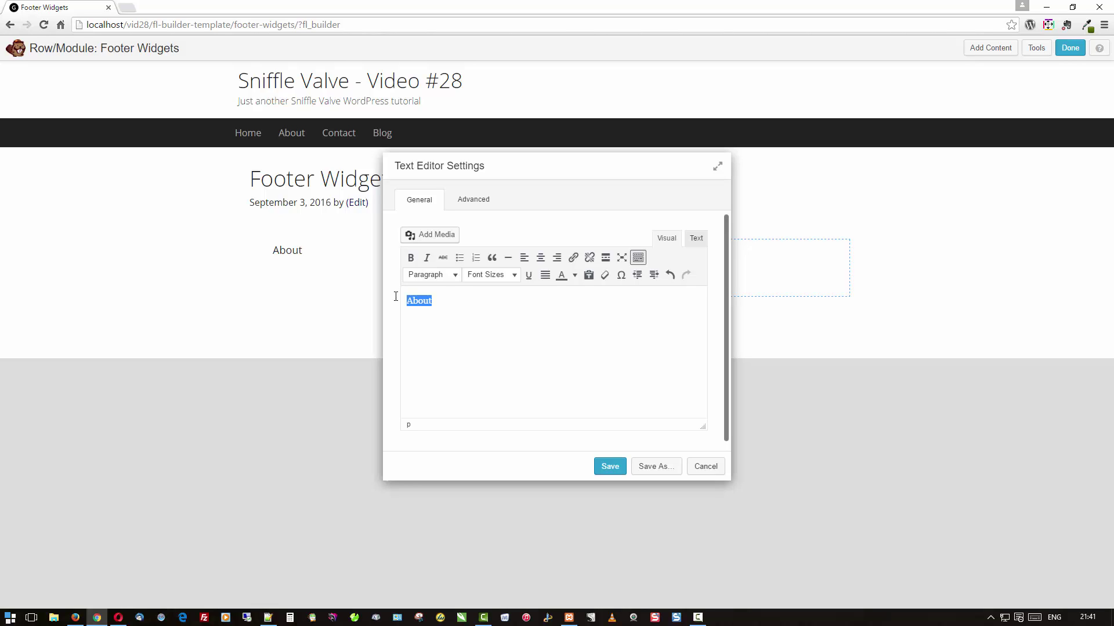
click(438, 303)
text(Blah b)
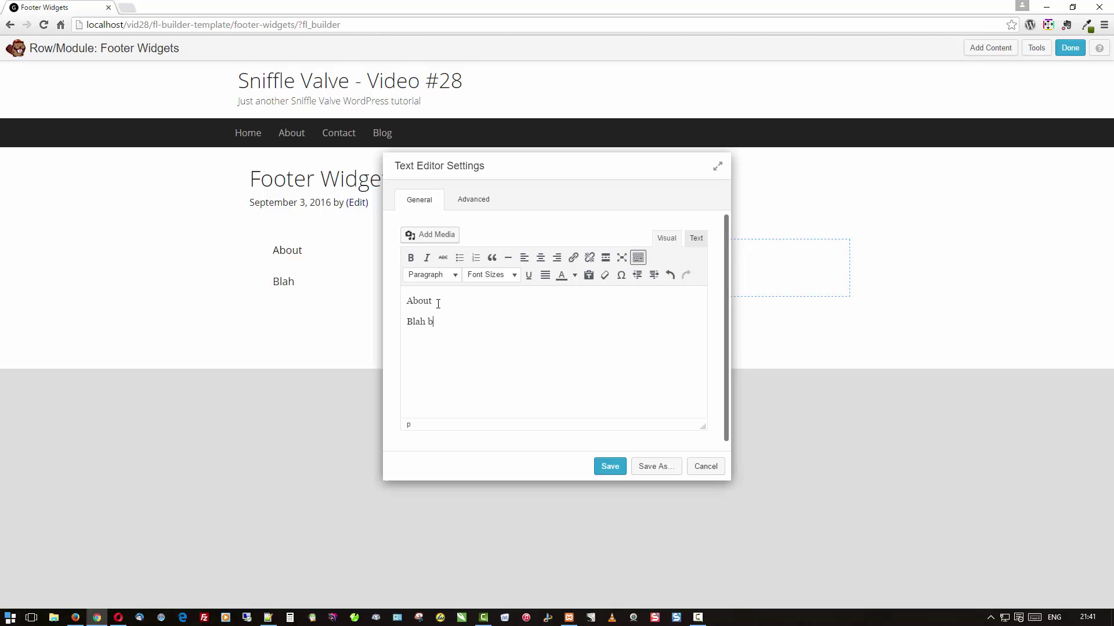
text(lah blah)
Step: Format the word About as Heading 3 and save the text module
double_click(429, 301)
click(432, 275)
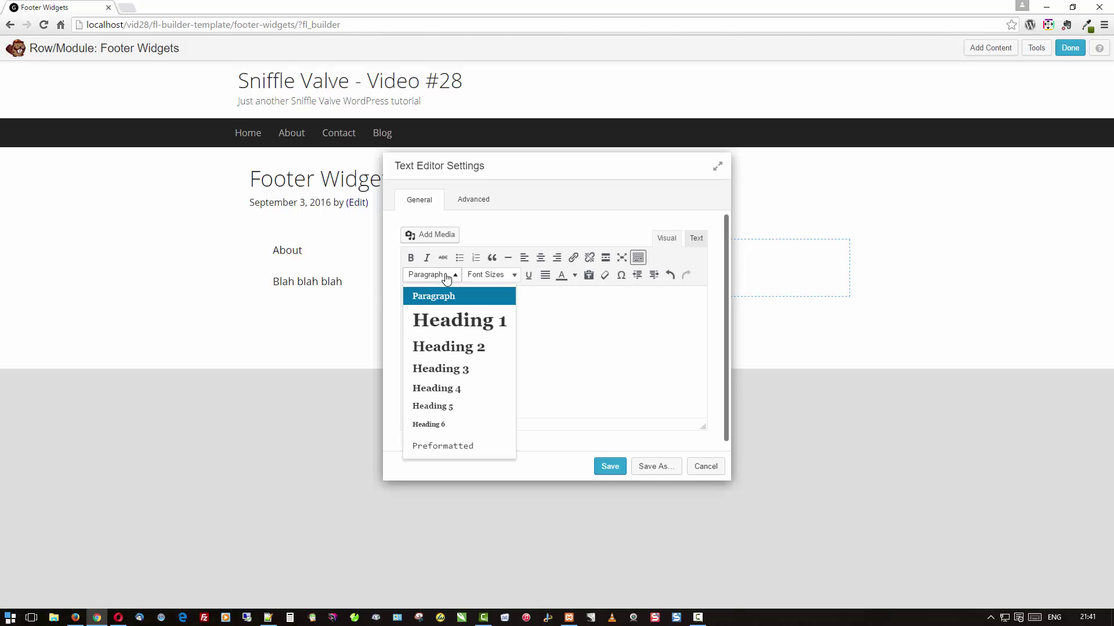
click(463, 367)
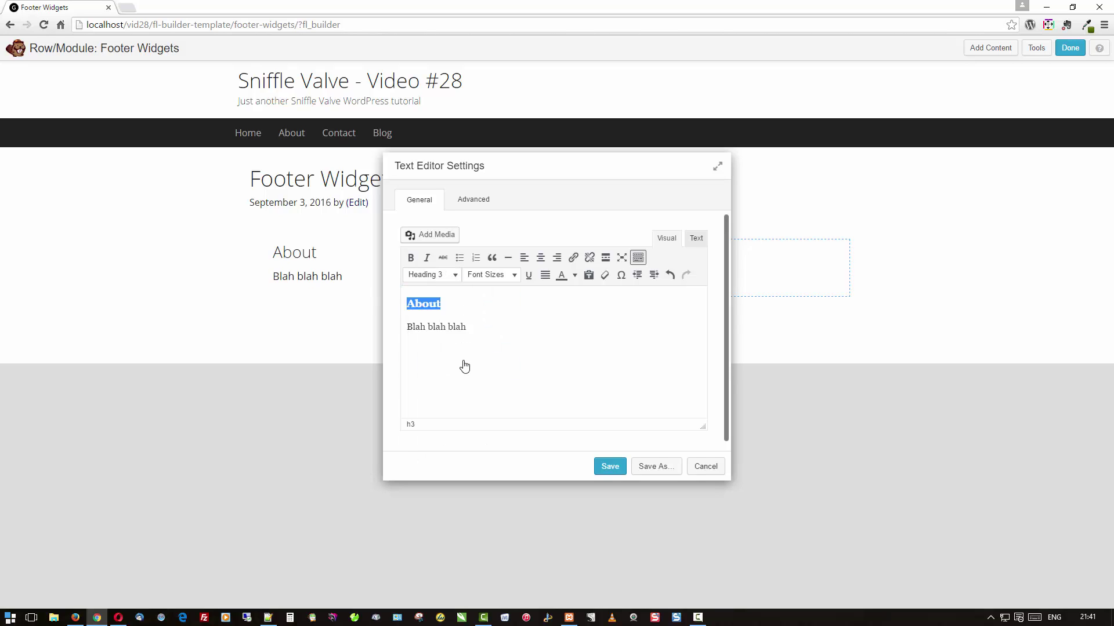
click(609, 466)
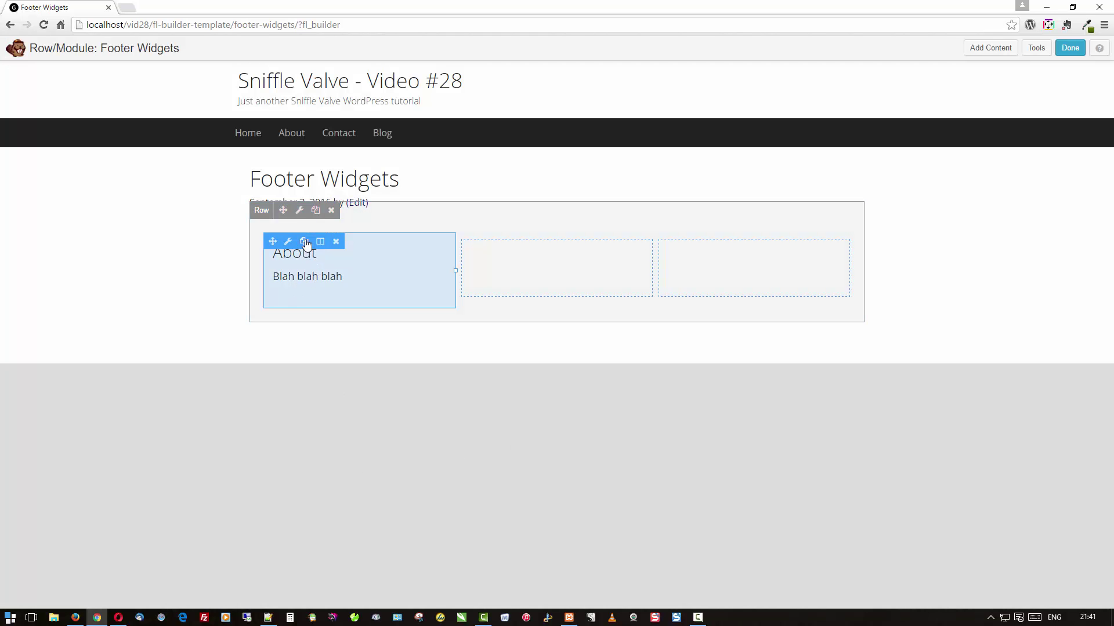
Step: Duplicate the About text module twice, placing the copies in the row's second and third columns
click(304, 241)
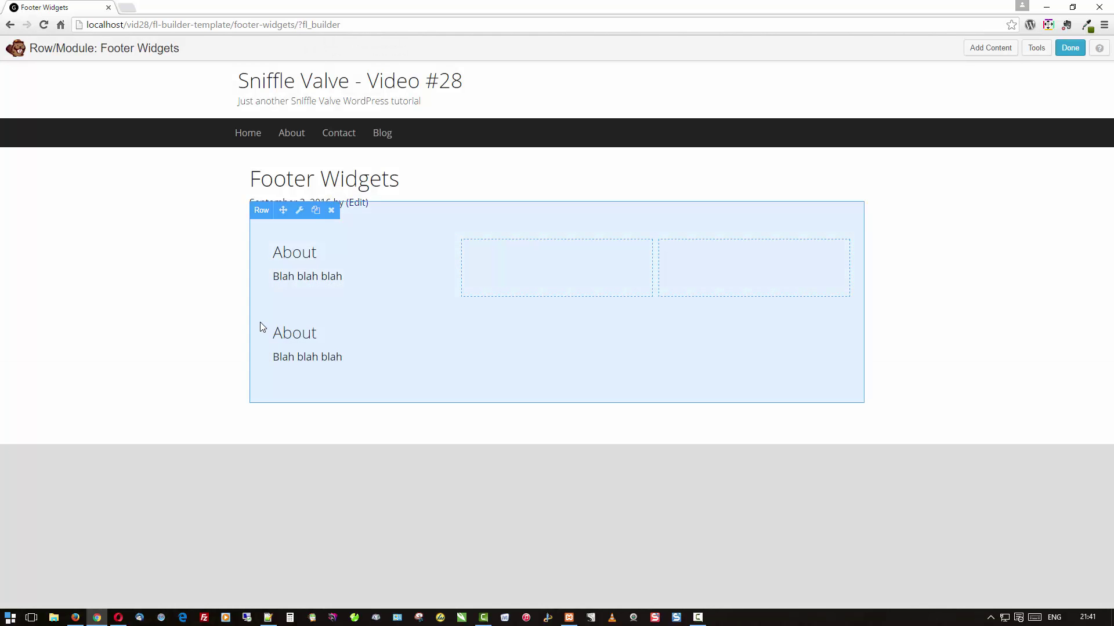
drag(272, 323, 520, 272)
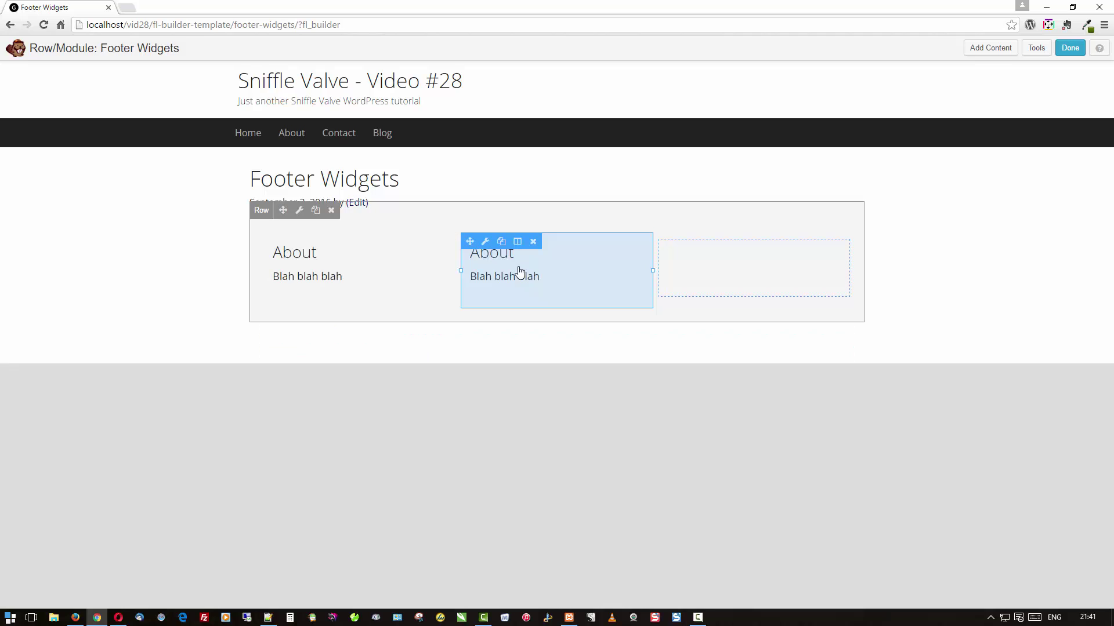
click(501, 241)
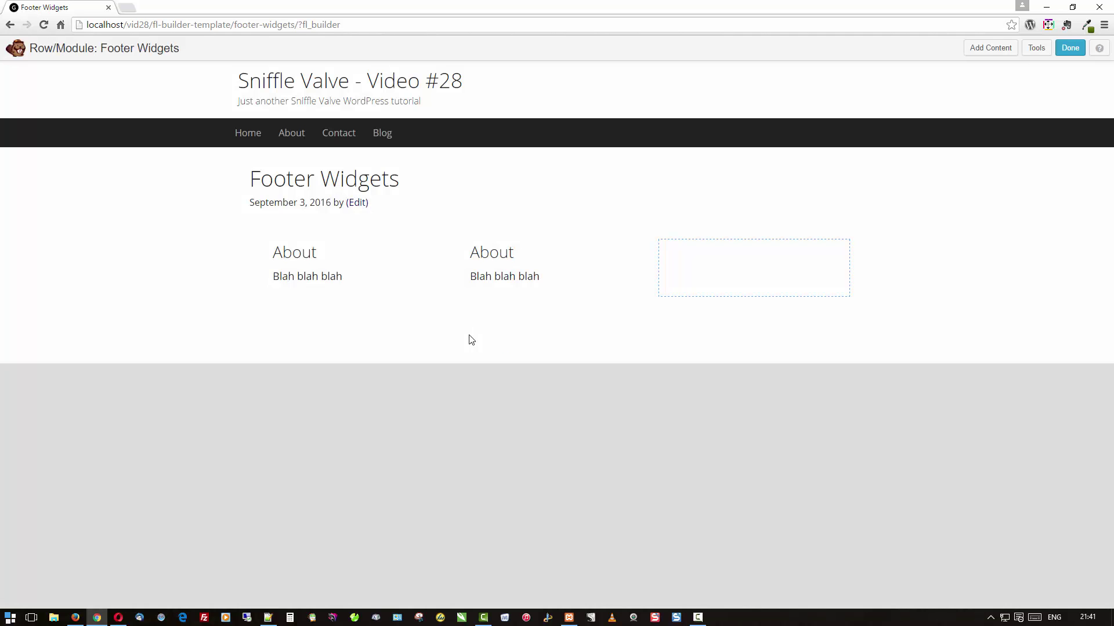
drag(468, 326, 660, 270)
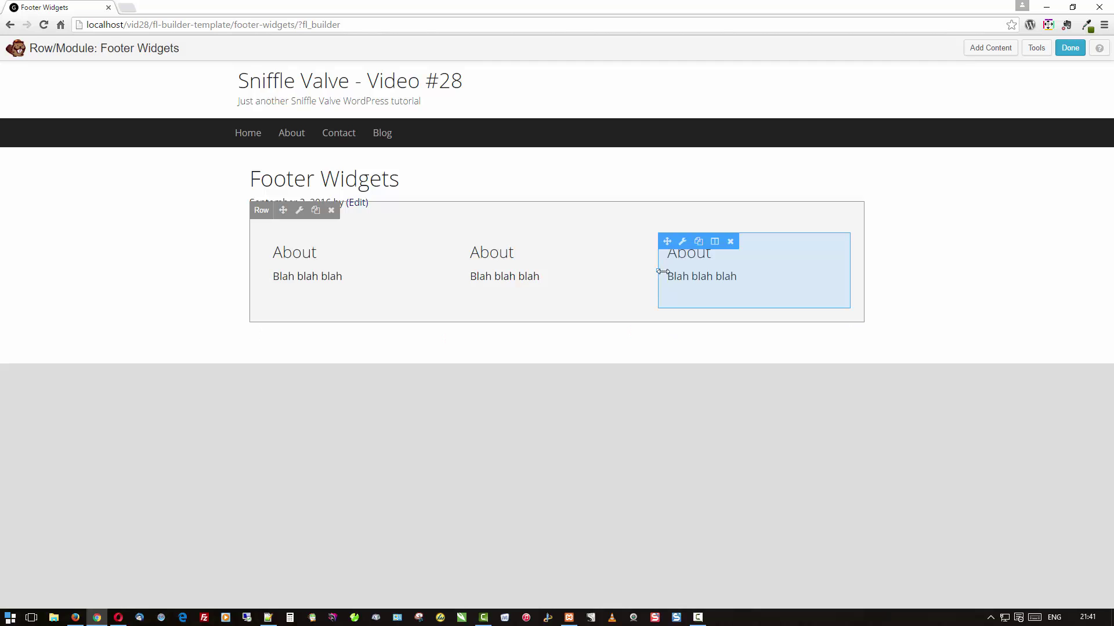
Step: Change the heading of the third column's text module to "Subscribe" and save the module
click(678, 241)
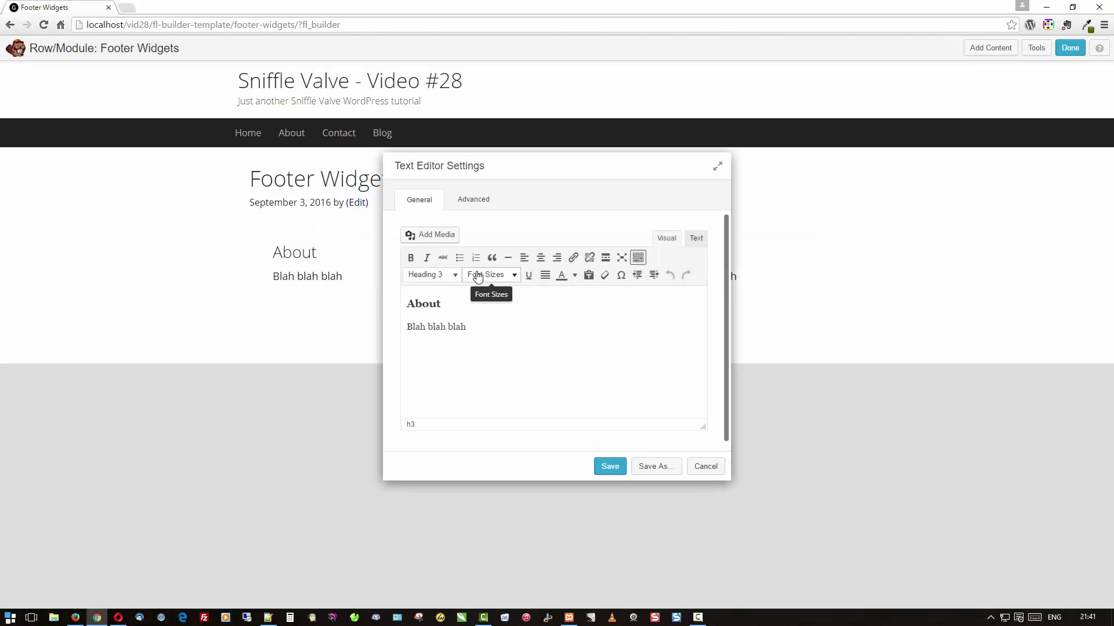
double_click(435, 302)
text(Subscribe)
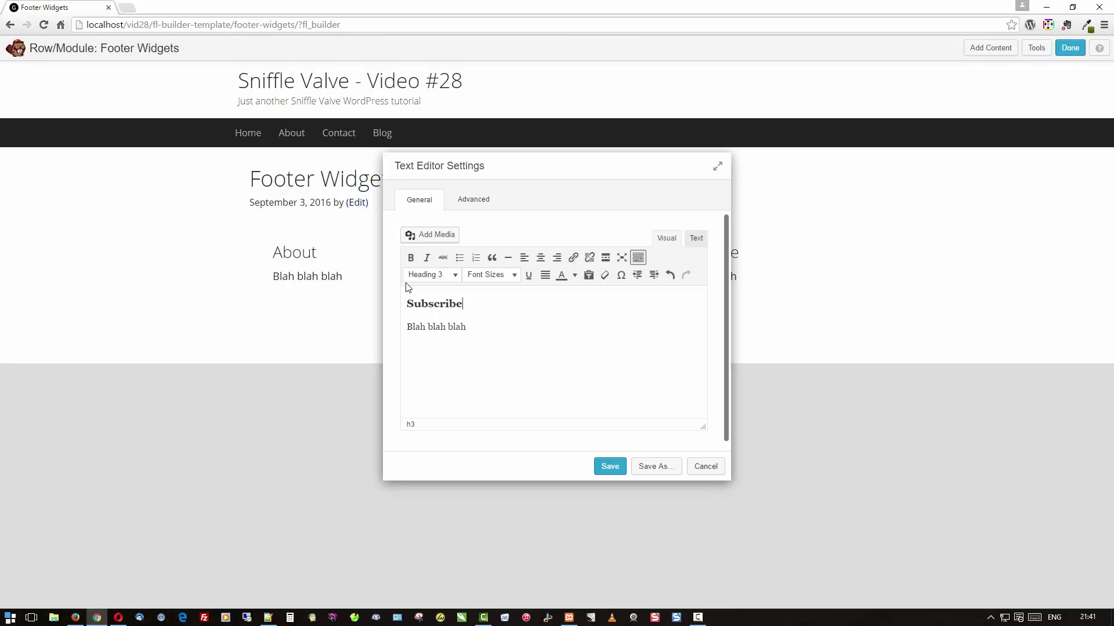
click(602, 468)
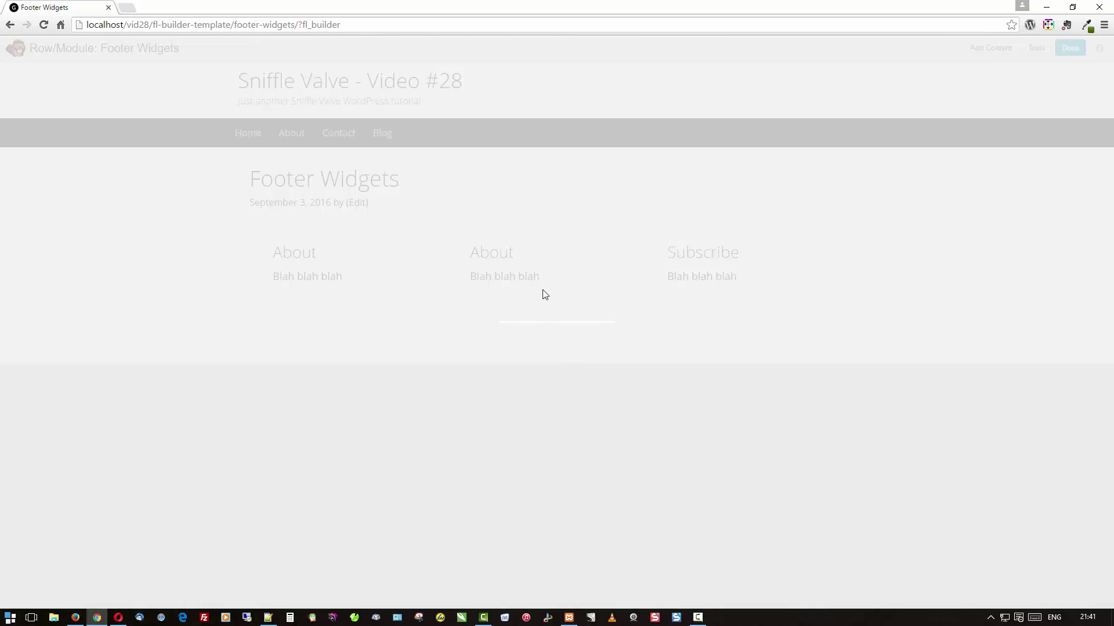
Step: Change the heading of the middle column's text module to "Follow" and save the module
click(489, 248)
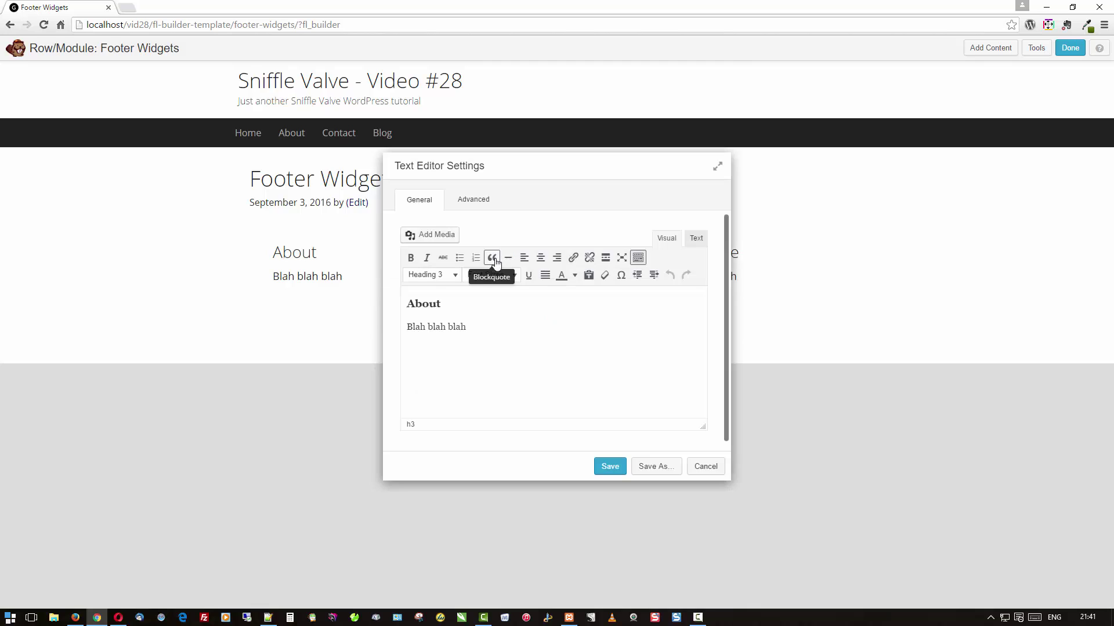
drag(443, 303, 393, 301)
text(Follow)
click(599, 467)
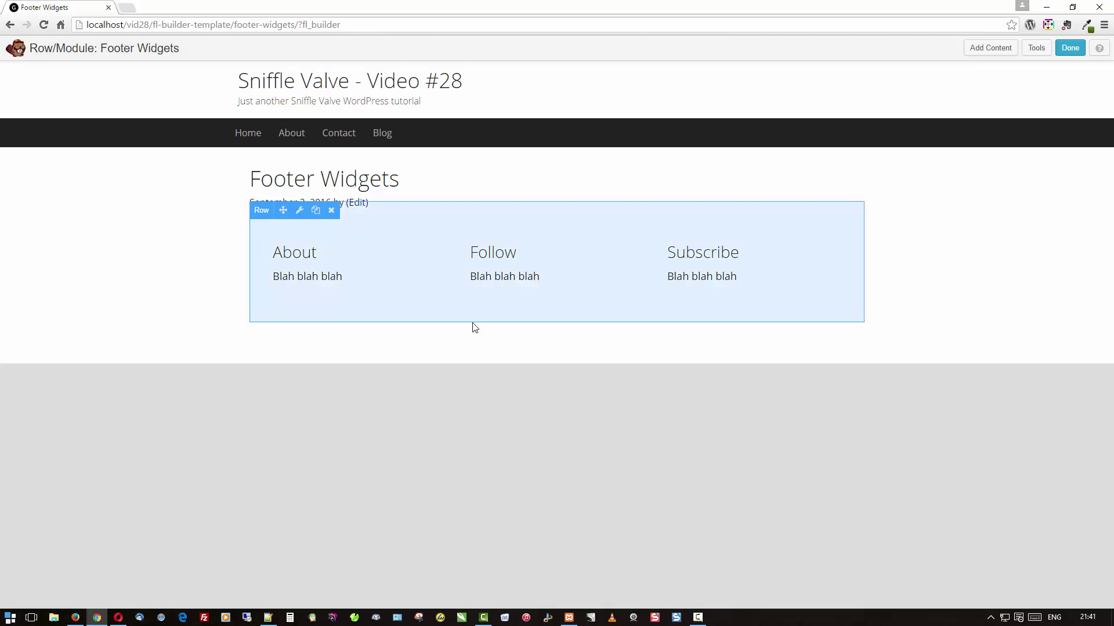
Step: Set the width of the three-column row to Full Width in its row settings
mouse_move(681, 311)
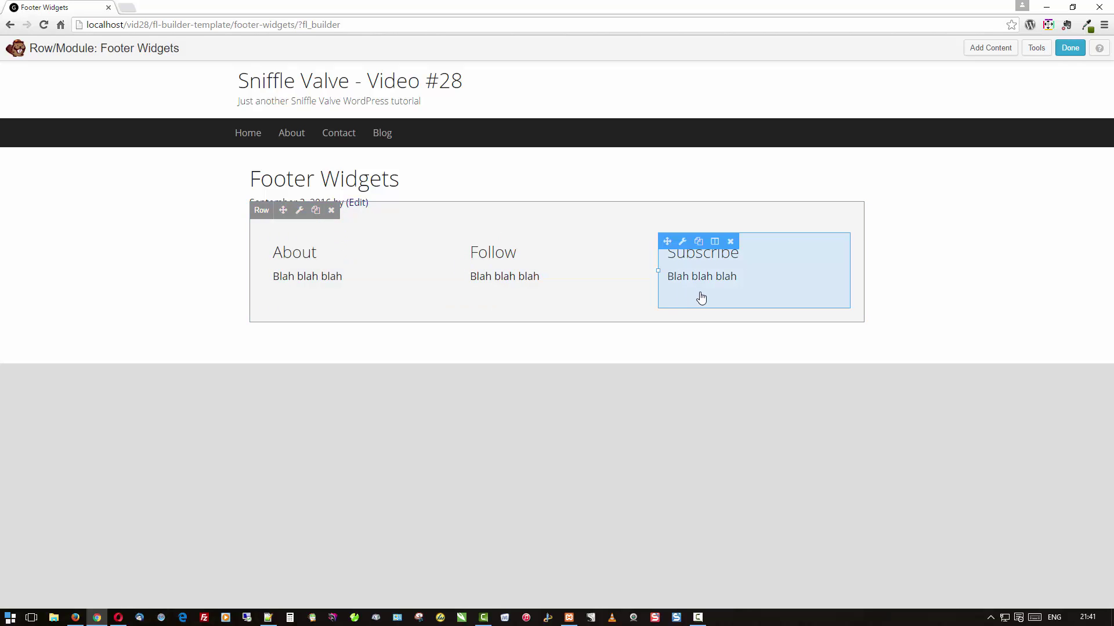
click(298, 215)
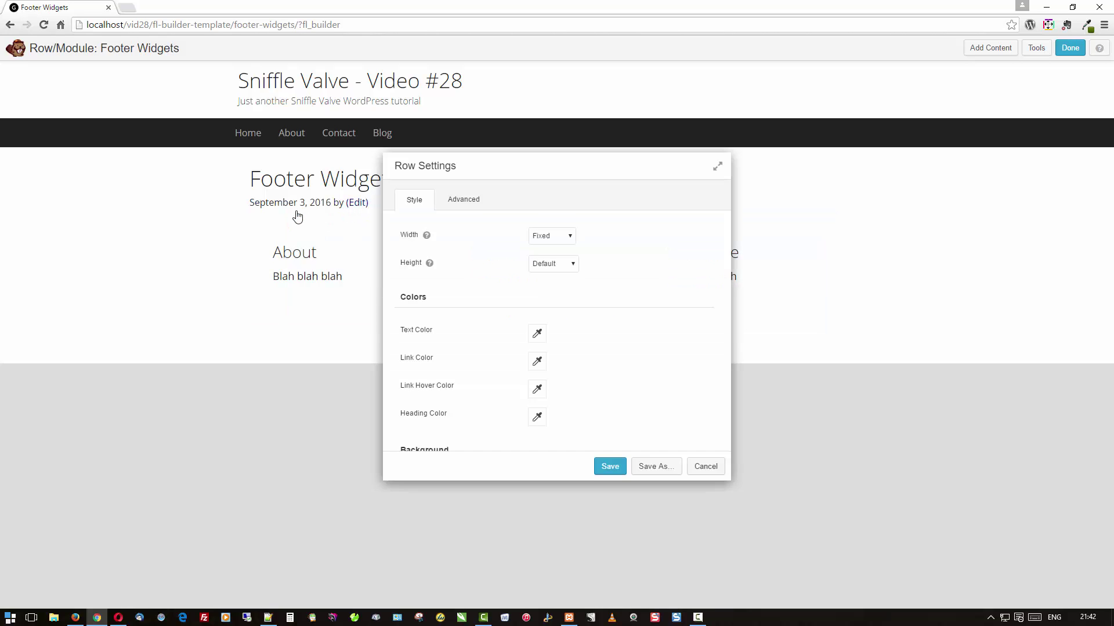
click(549, 236)
click(547, 258)
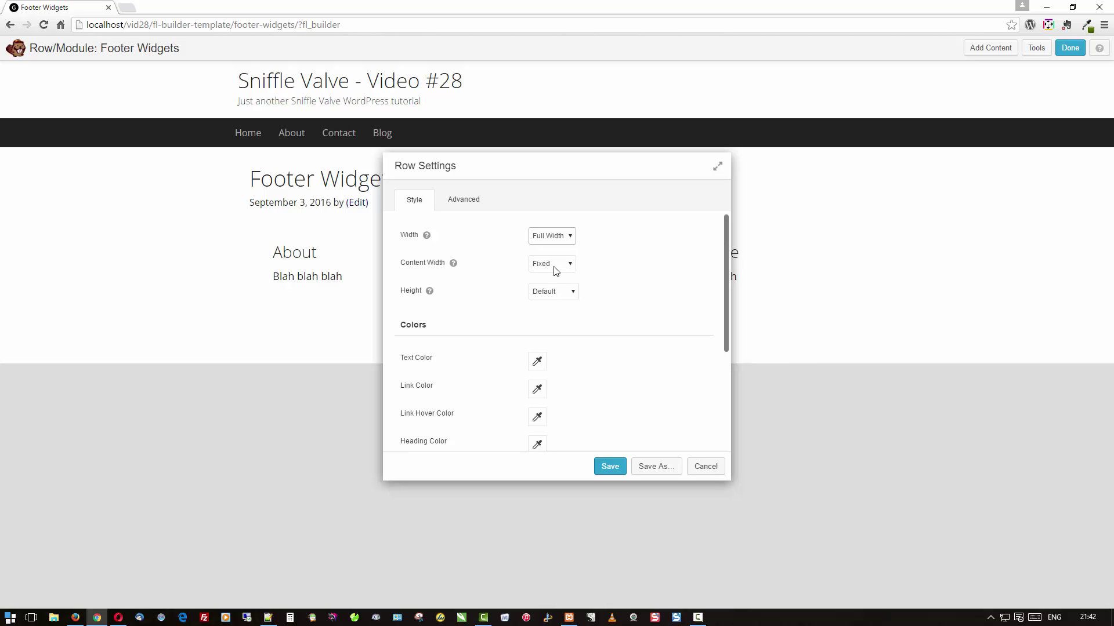
Step: Give the row a solid pale pink background color, save its settings, and publish the template changes
scroll(594, 276, down, 3)
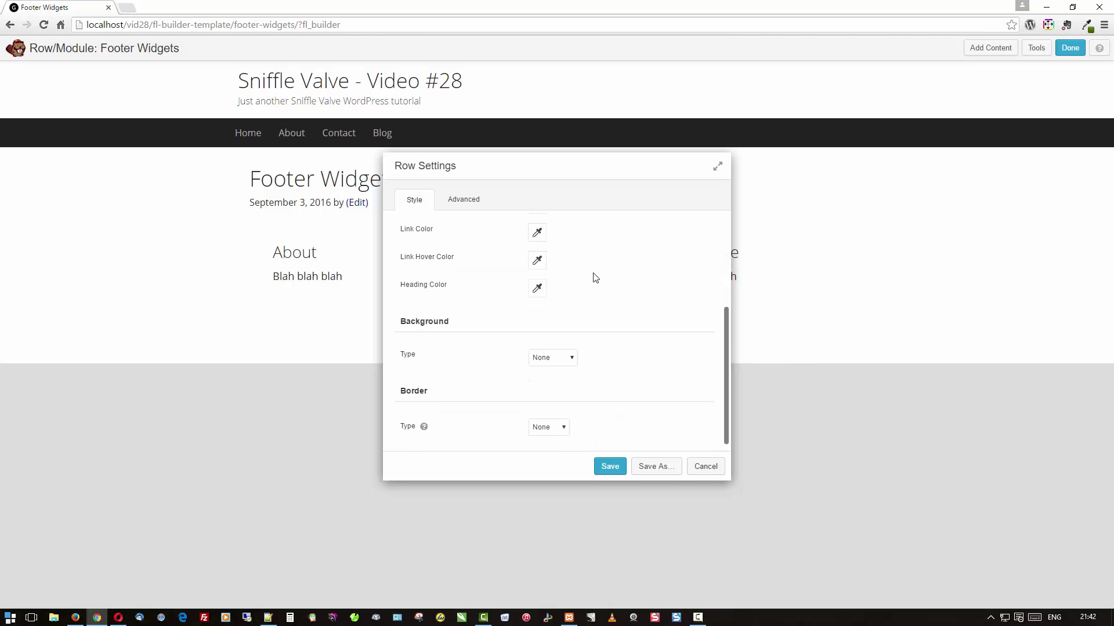
click(550, 350)
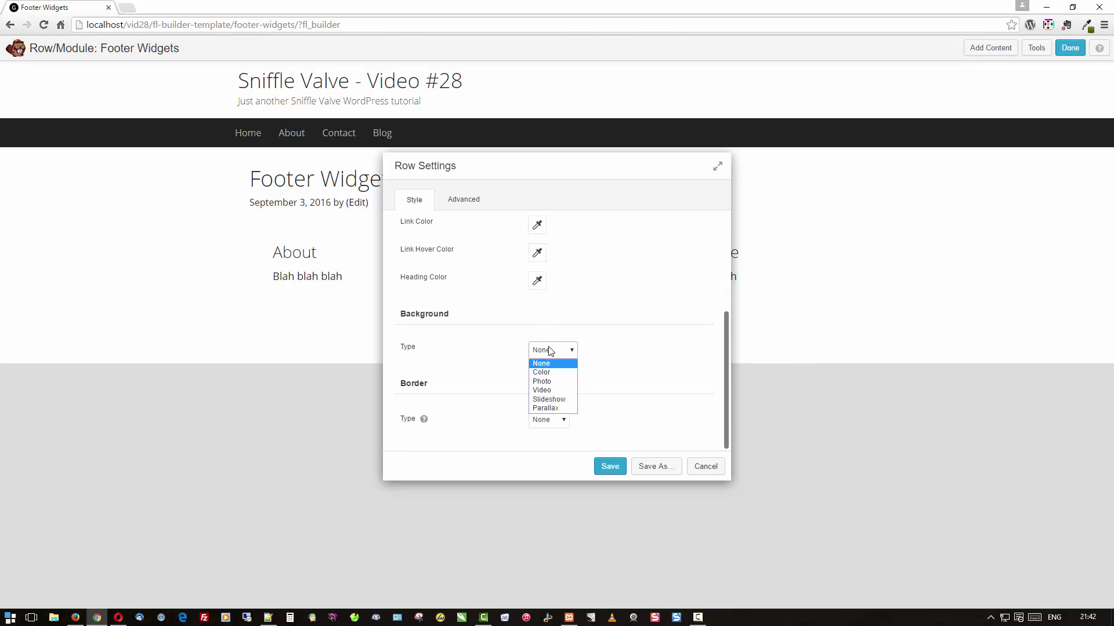
click(571, 371)
scroll(604, 346, down, 2)
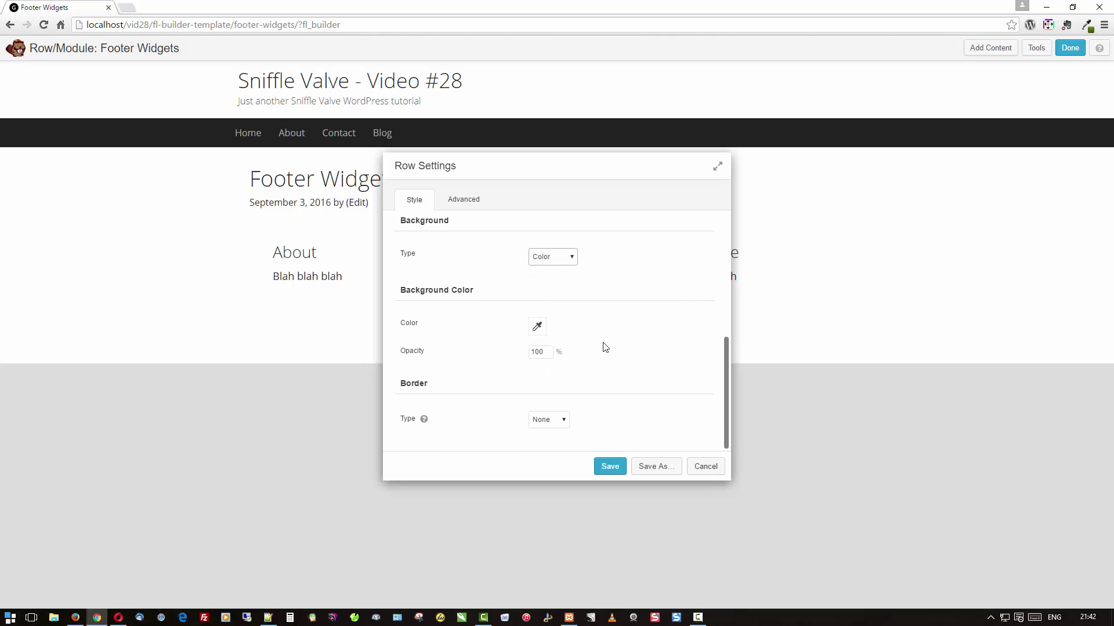
click(534, 328)
drag(571, 383, 577, 373)
click(684, 320)
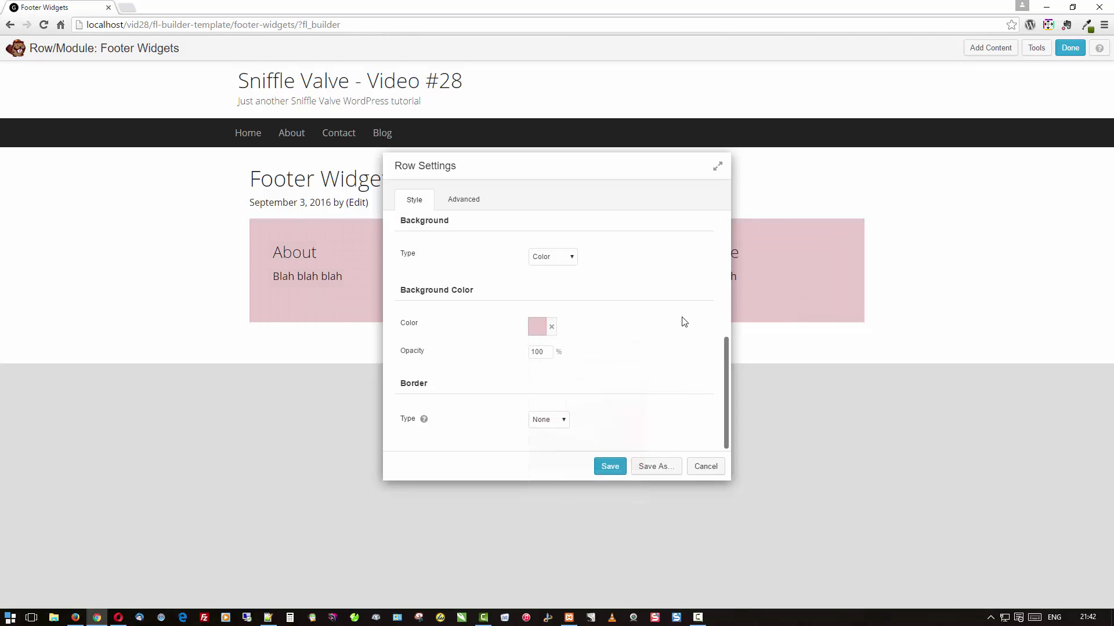
click(613, 467)
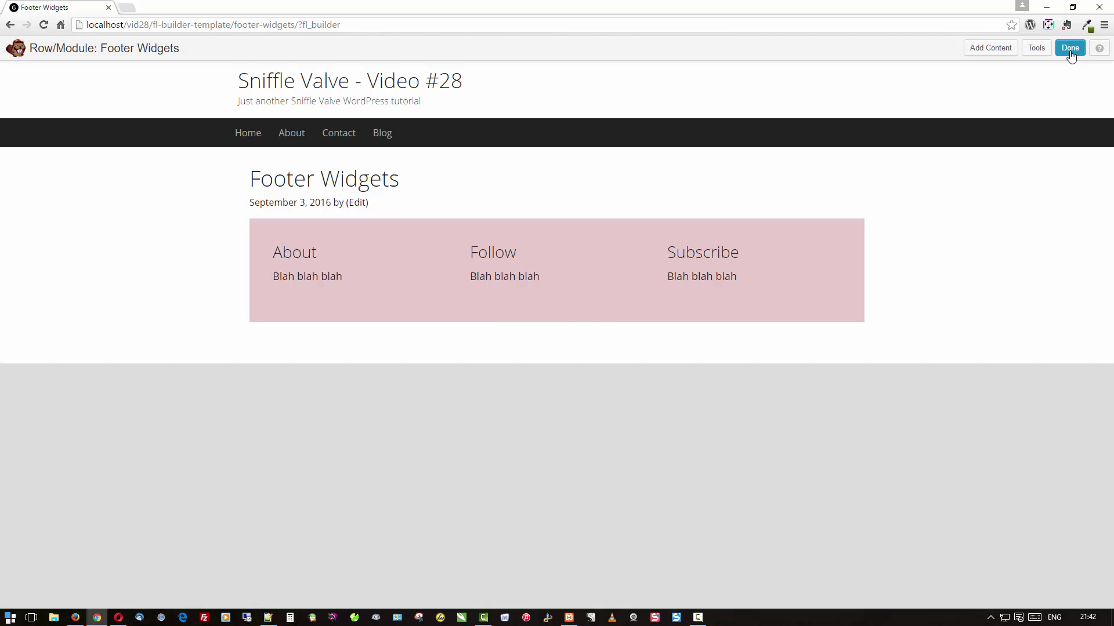
click(1071, 55)
click(561, 293)
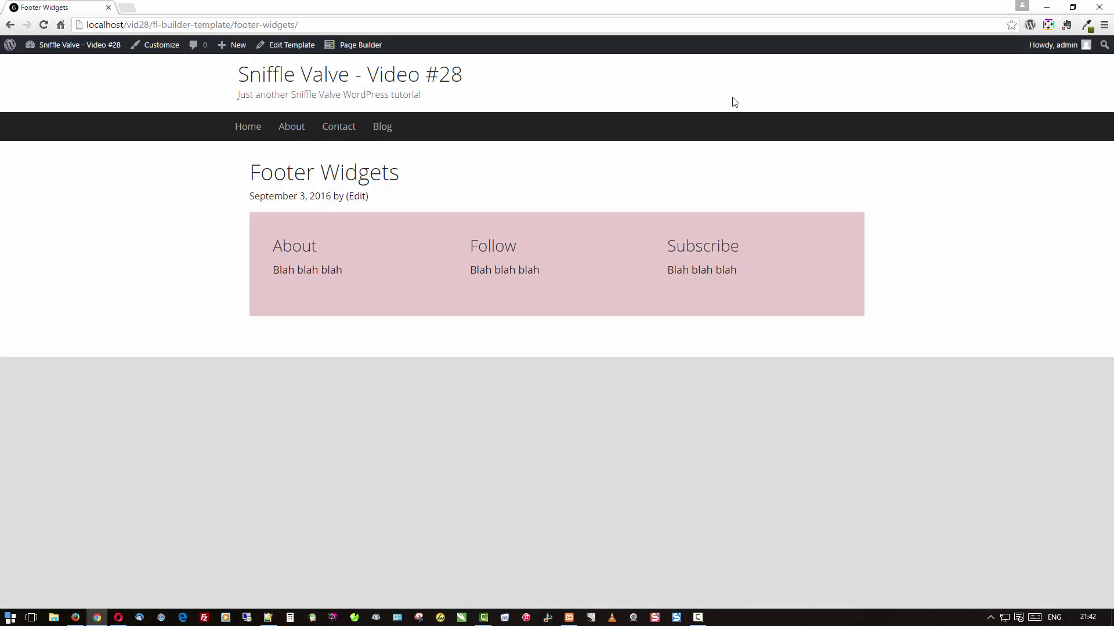
Step: Reopen the template in the page builder, save the row as a global row named "global-footer-widgets", and publish the changes
click(365, 51)
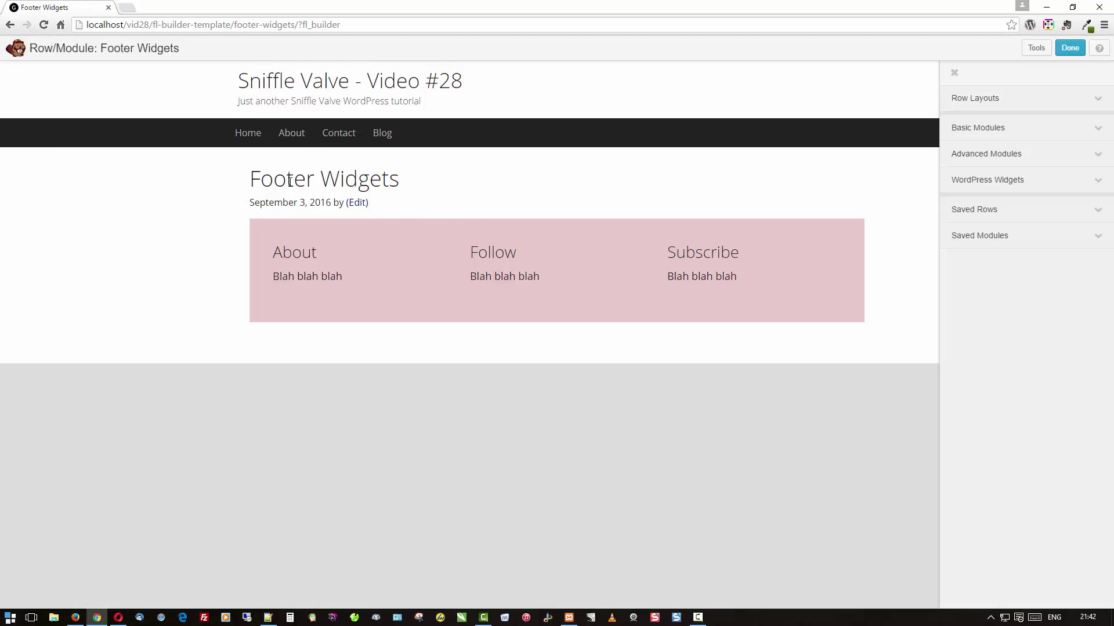
mouse_move(274, 224)
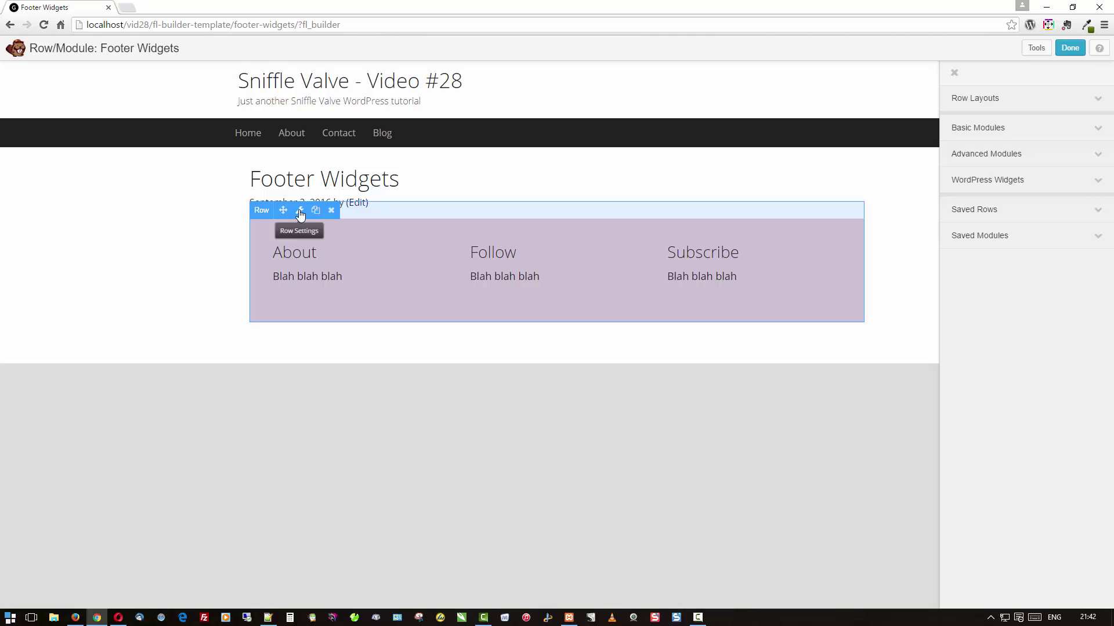
click(300, 212)
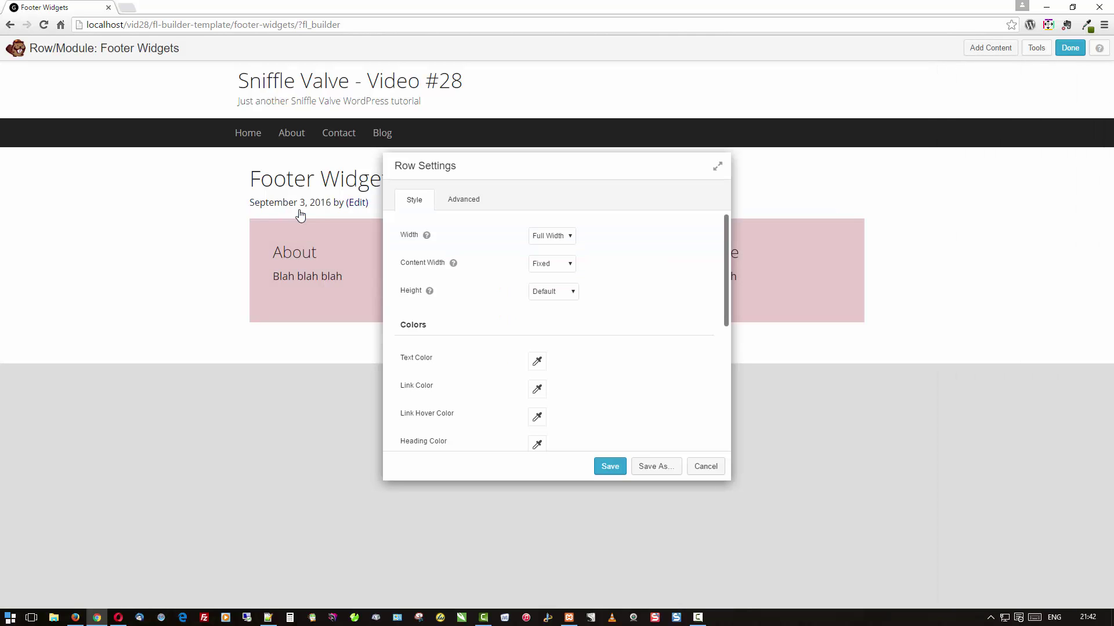
click(652, 467)
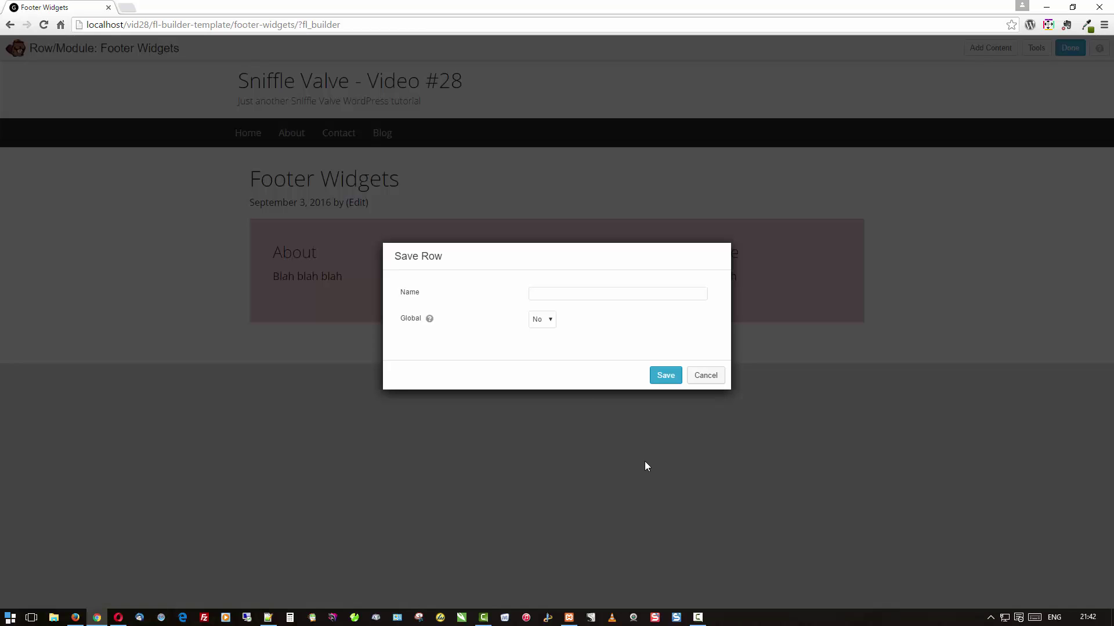
click(549, 294)
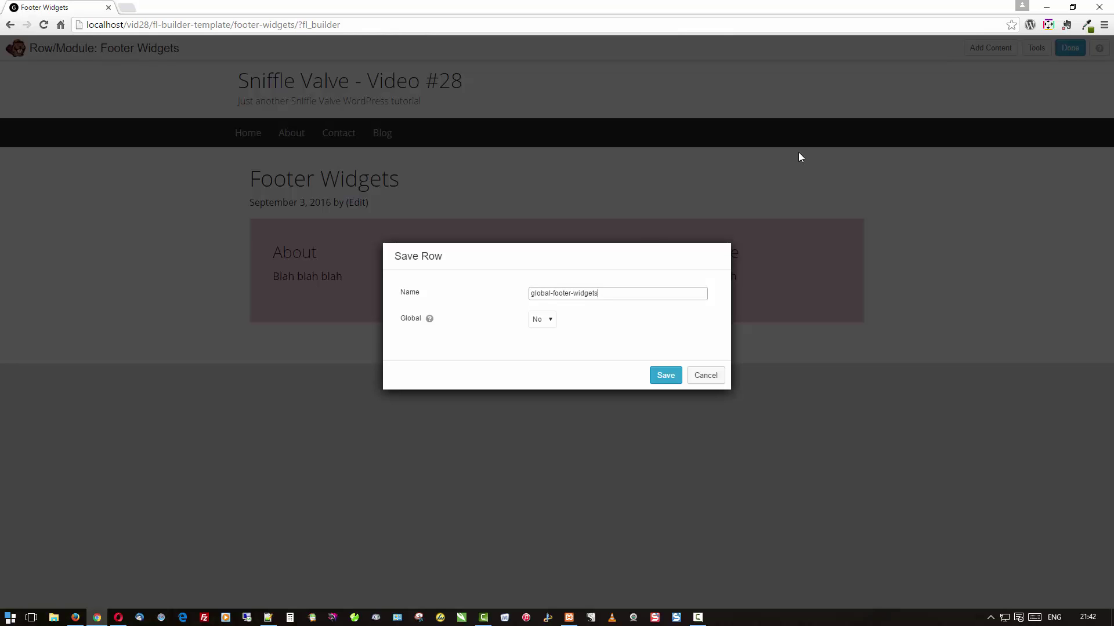
click(547, 320)
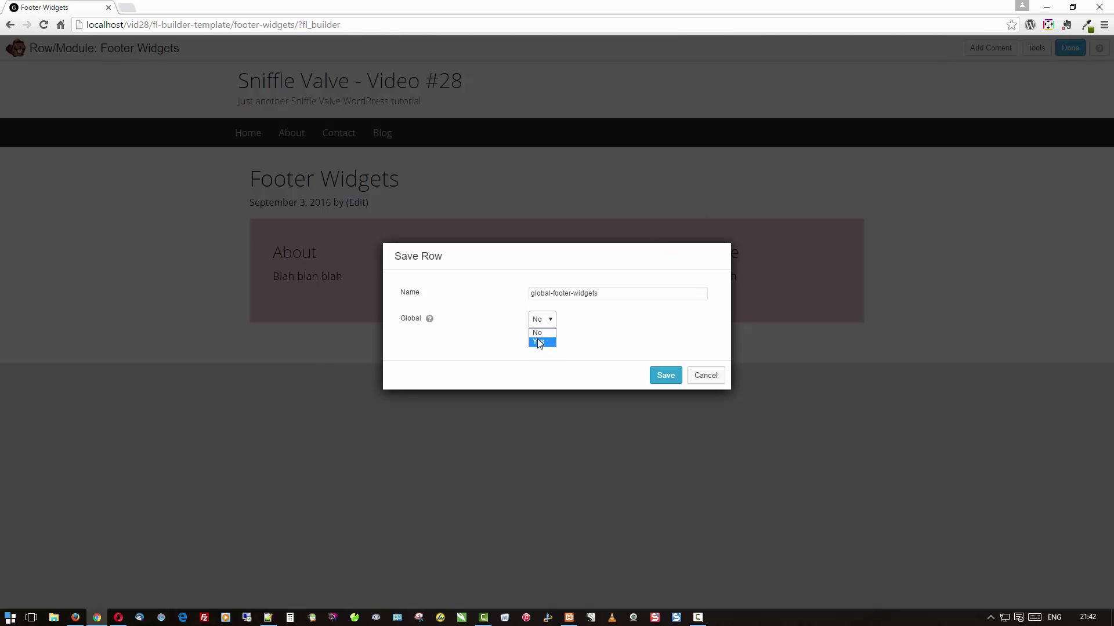
click(539, 343)
click(665, 379)
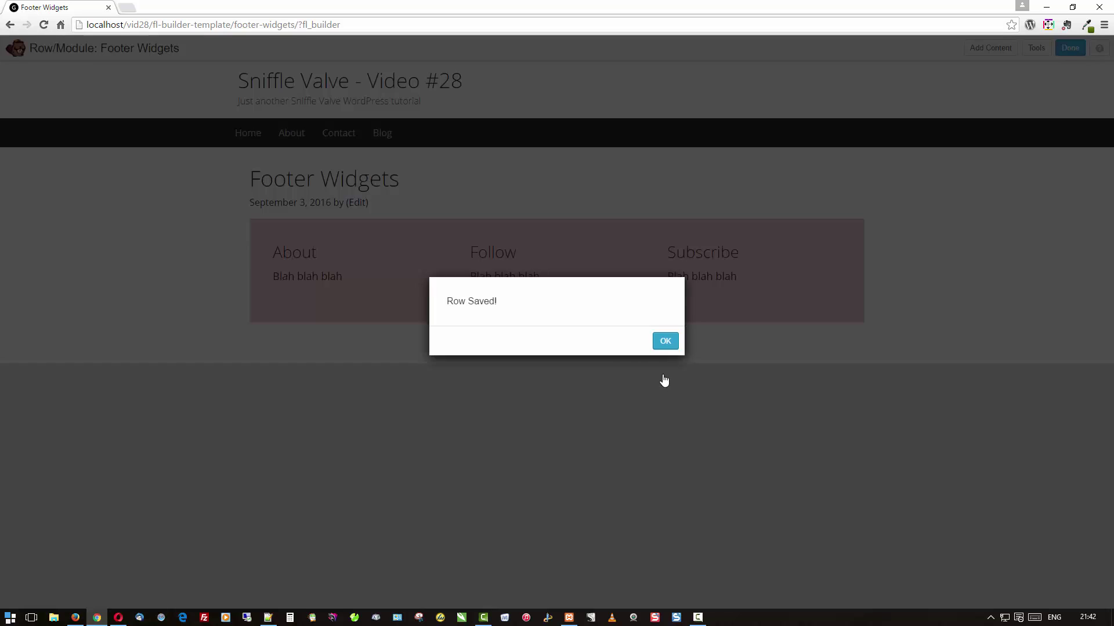
click(670, 343)
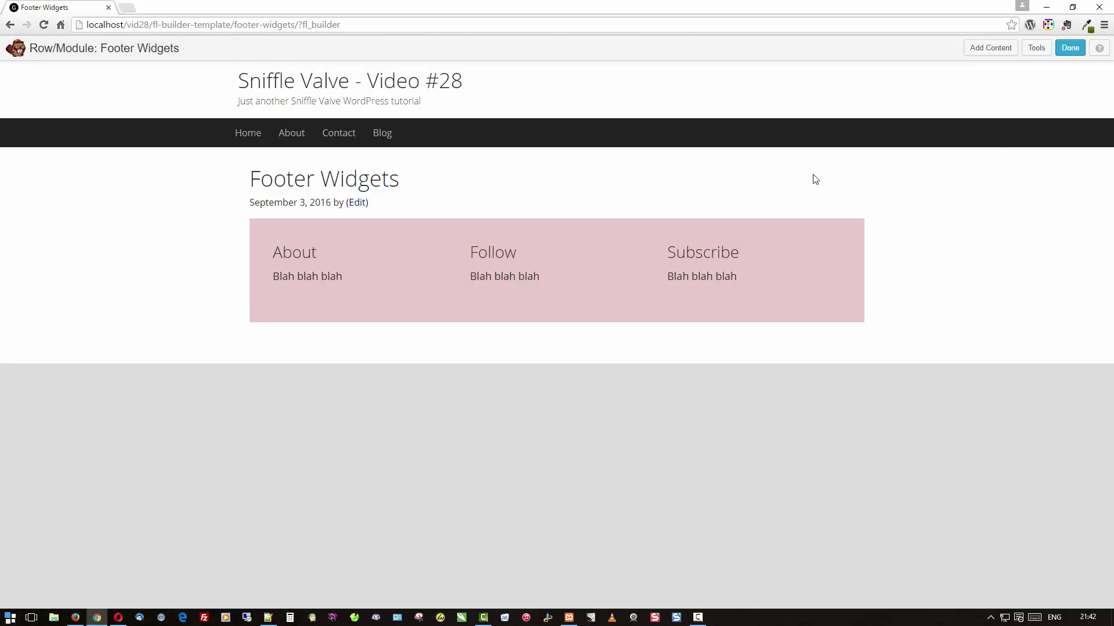
click(1070, 49)
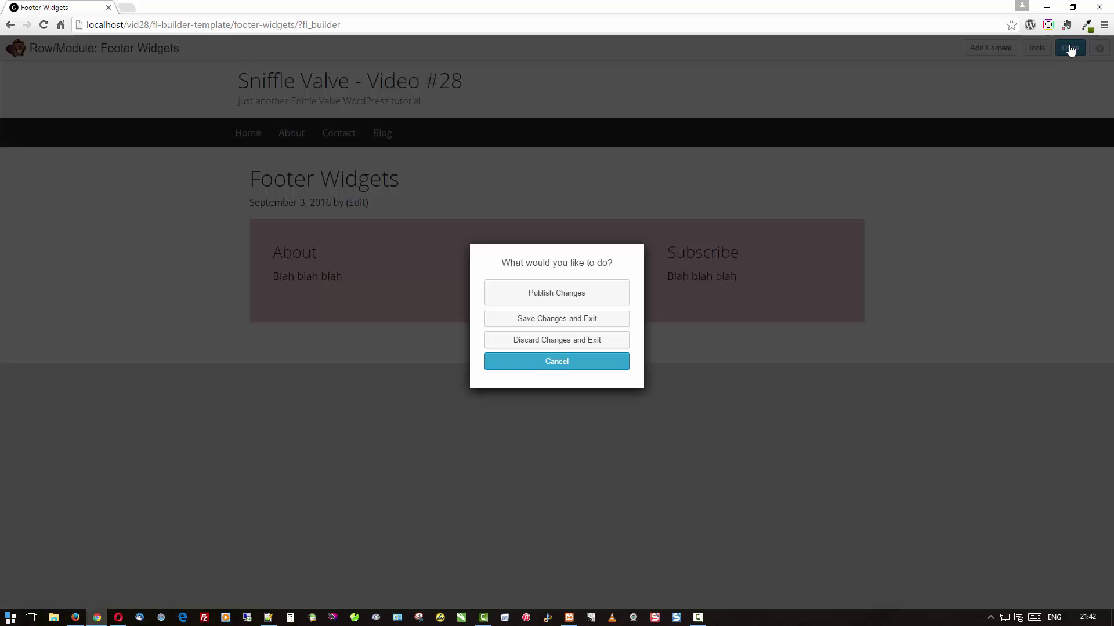
click(566, 293)
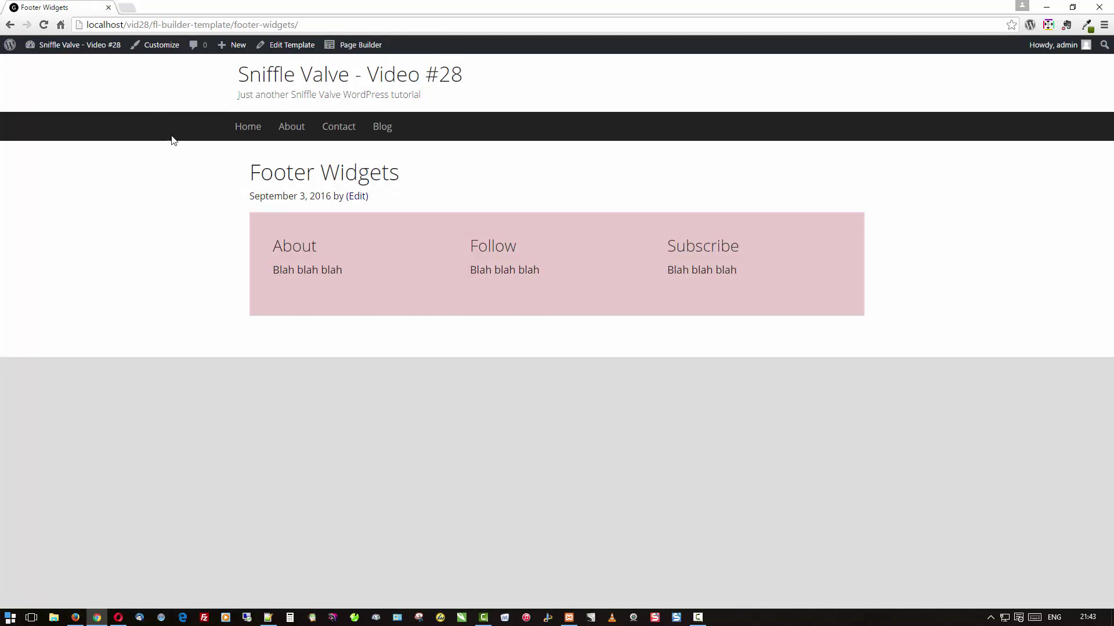
Step: Create a new builder template titled "Footer" from the site's admin area and publish it
click(44, 68)
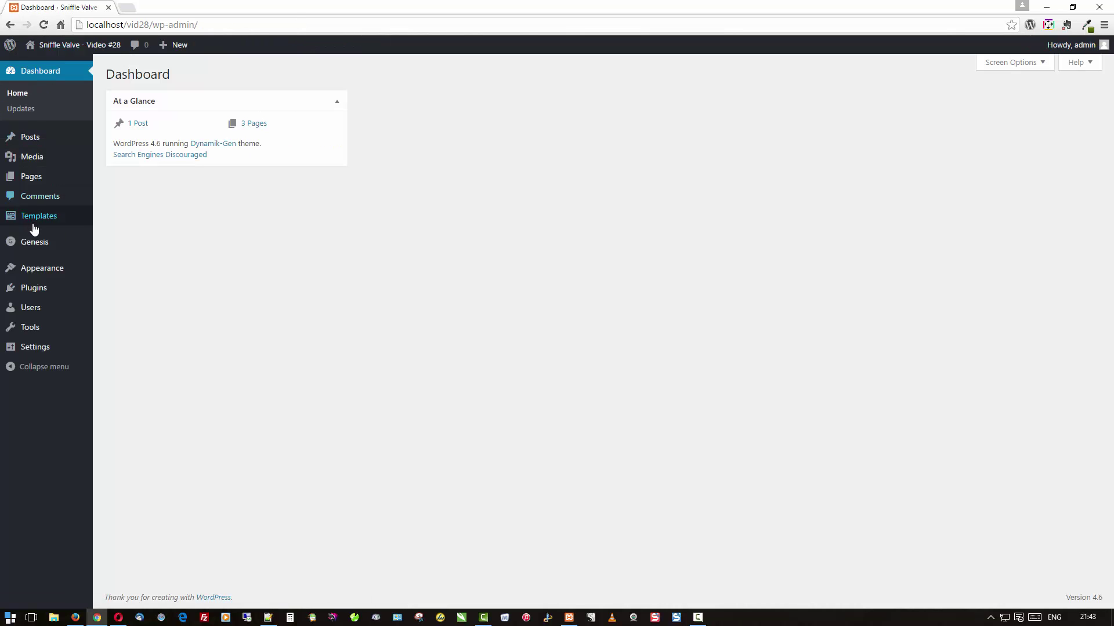
click(33, 224)
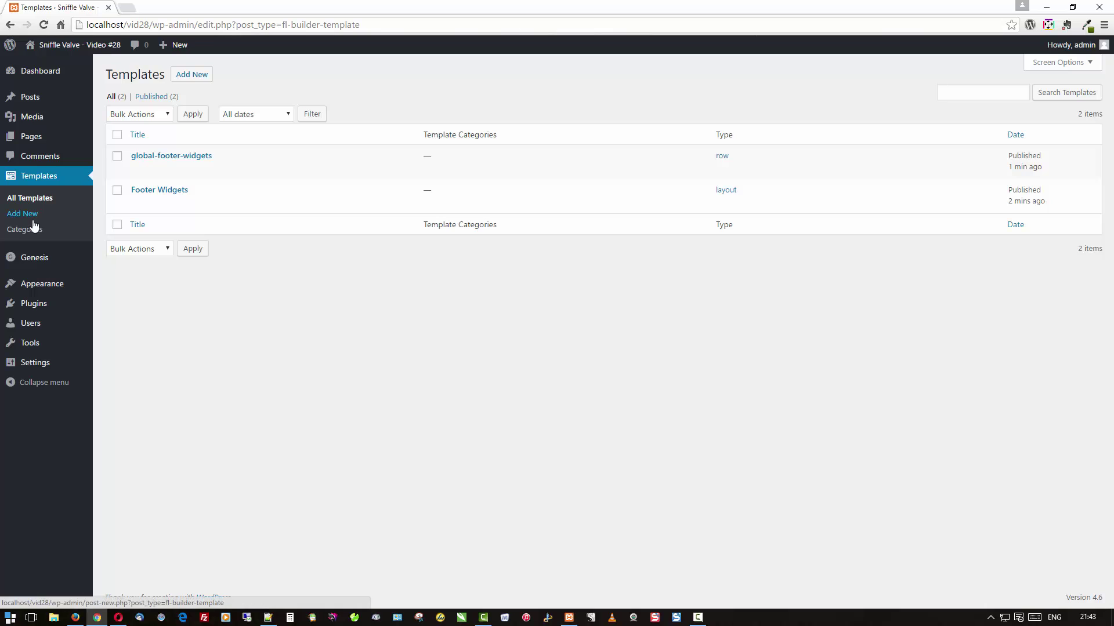
click(190, 76)
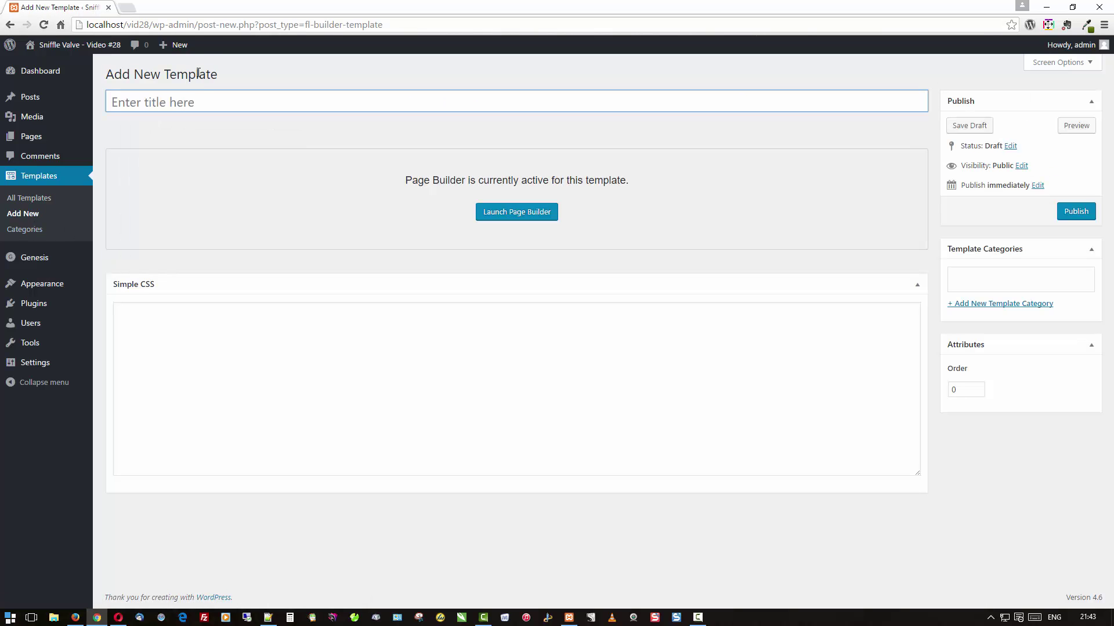
text(Footer)
click(1082, 213)
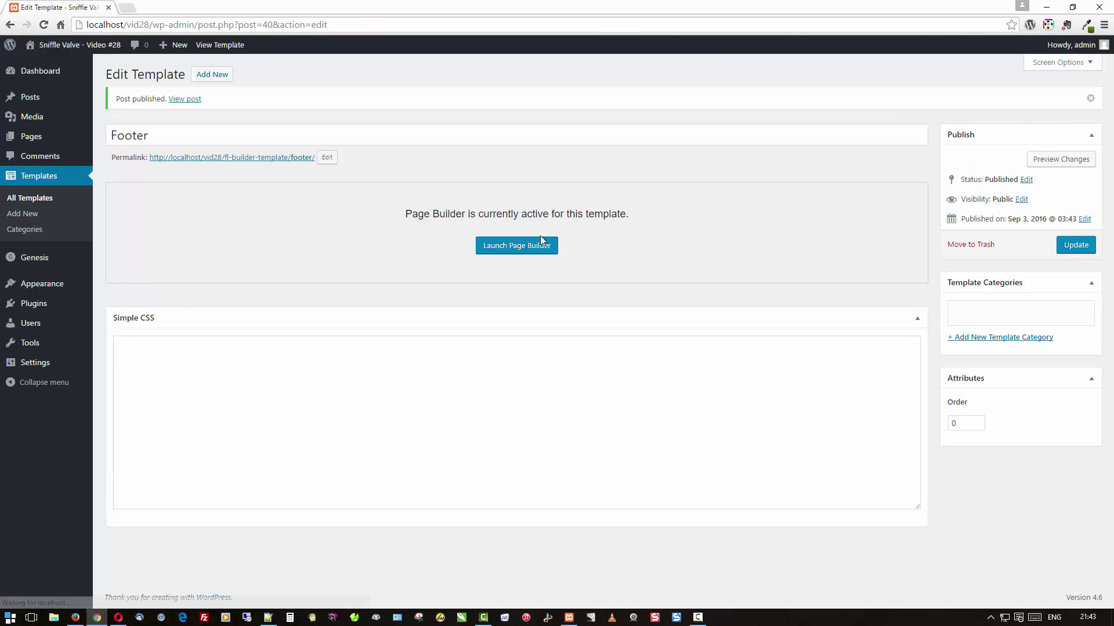
Step: Launch the page builder for the Footer template and insert a one-column row containing a Text Editor module
click(529, 246)
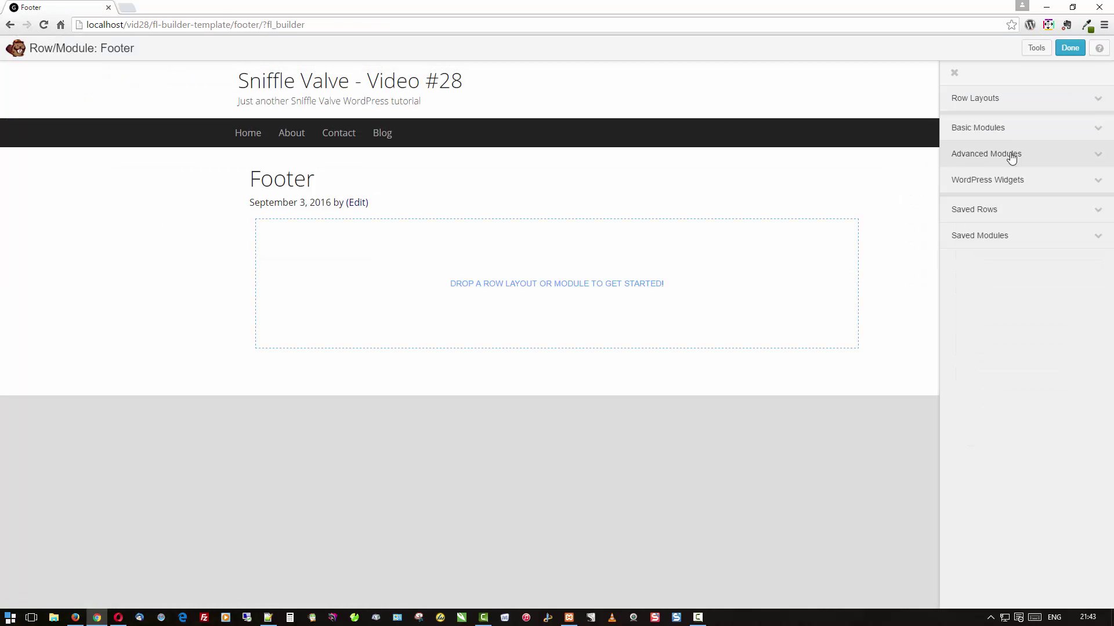
click(989, 101)
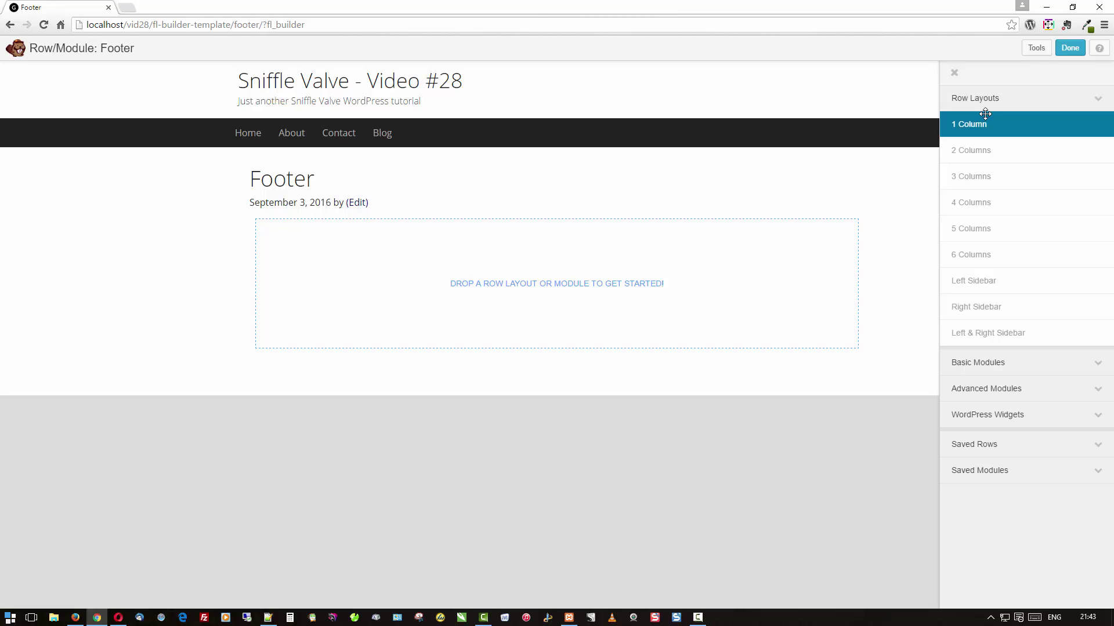
drag(985, 114, 574, 281)
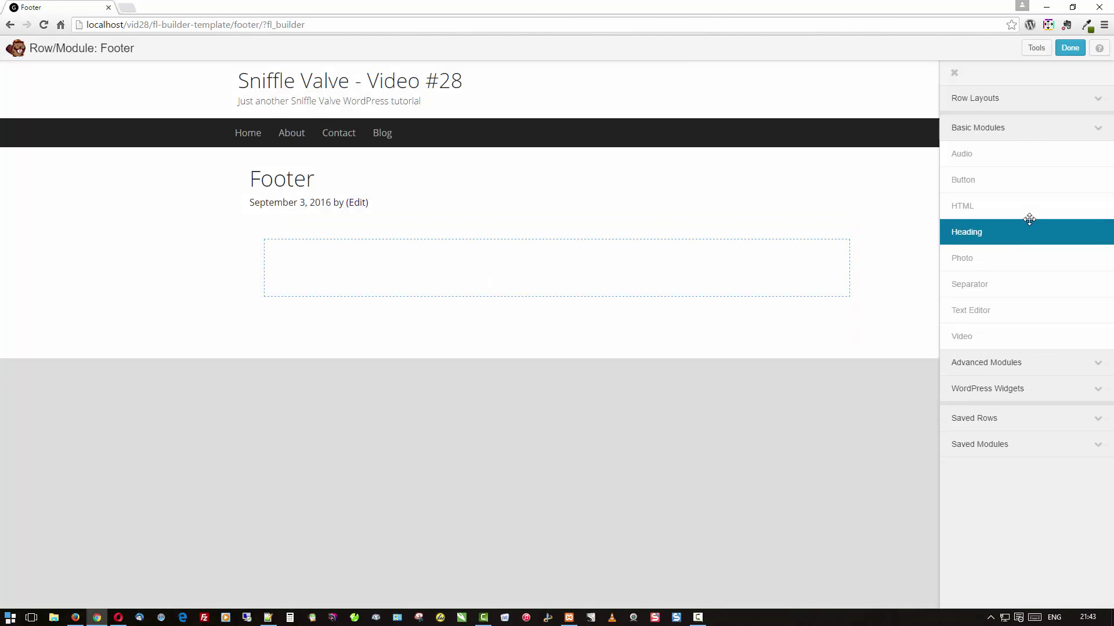
drag(980, 311, 626, 293)
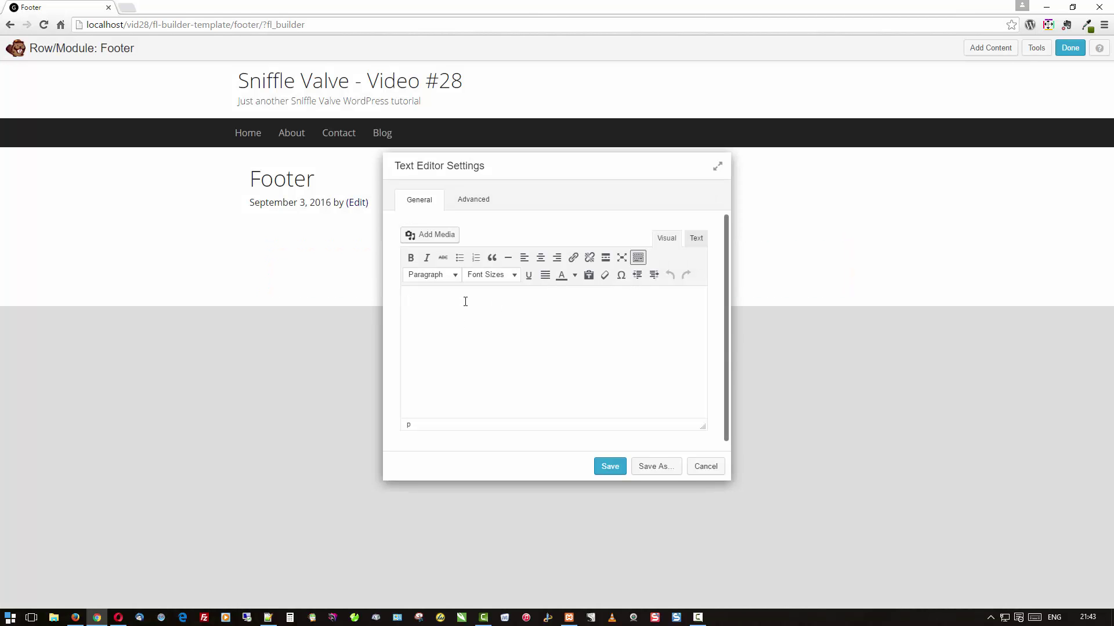
Step: Enter "Copyright info and links, etc." as the module's text and center it
text(Copyr)
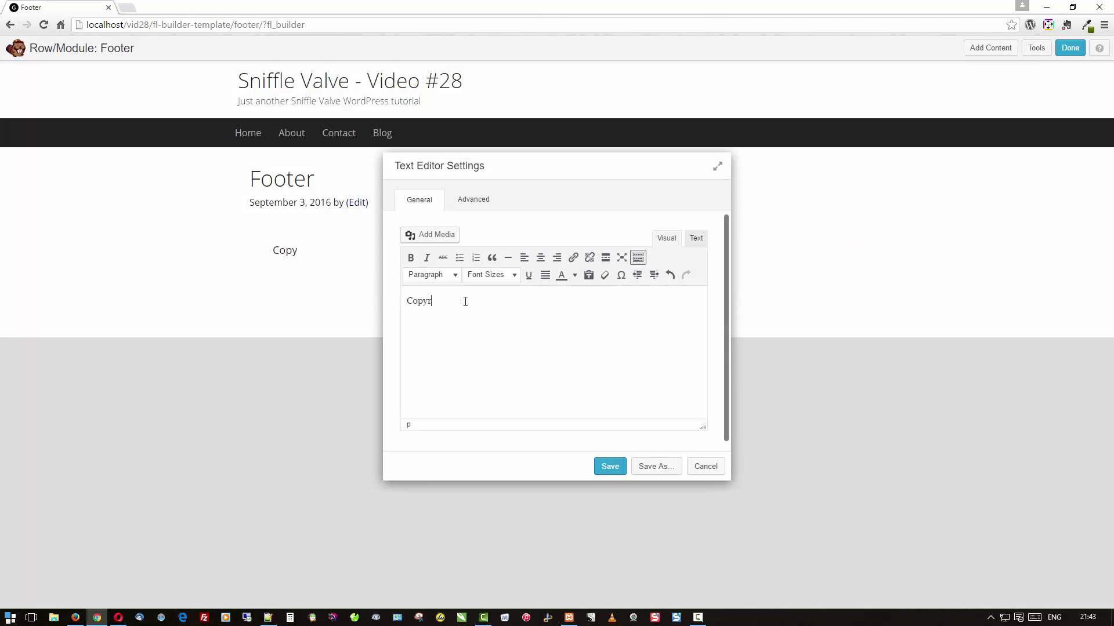
text(ight in)
key(BackSpace)
text(nfo and links,)
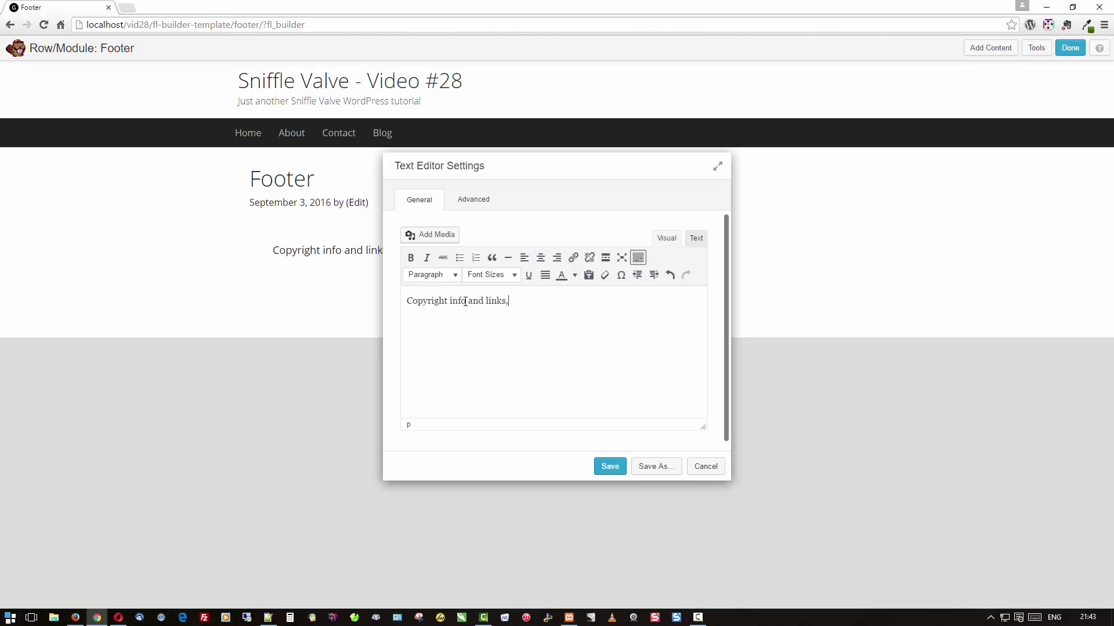
text( etc.)
click(541, 259)
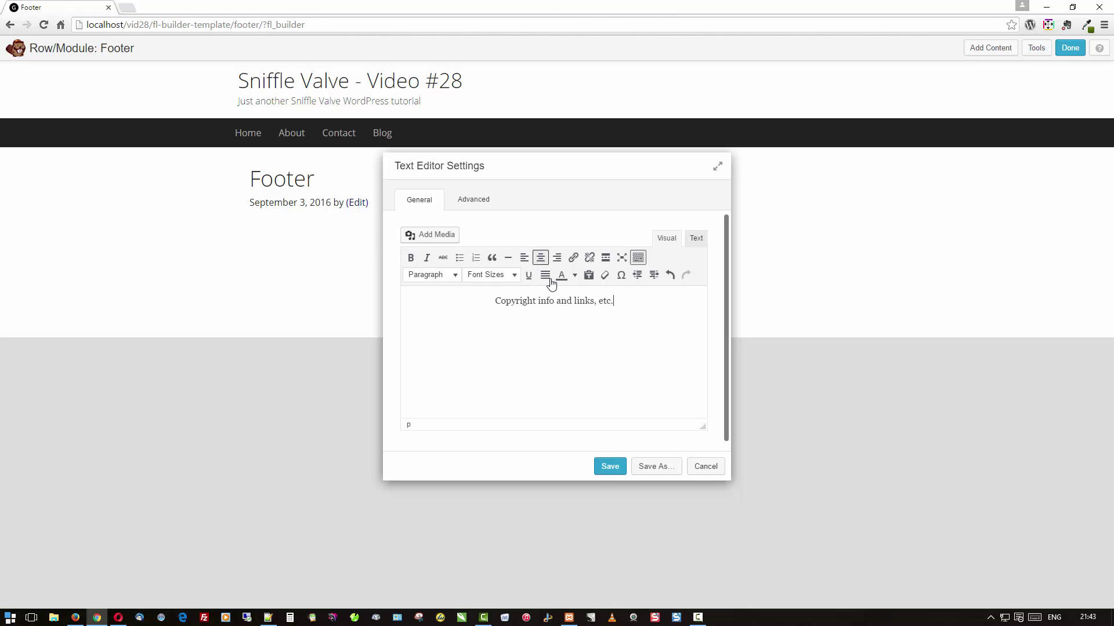
Step: Save the centered text module and set its row's width to Full Width
click(609, 466)
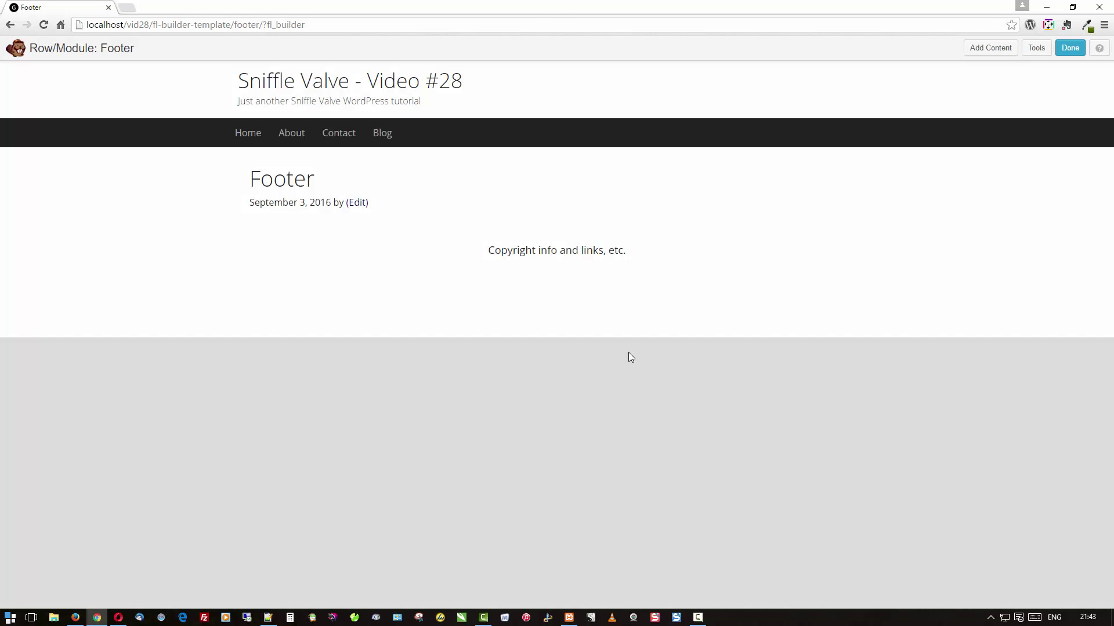
click(301, 212)
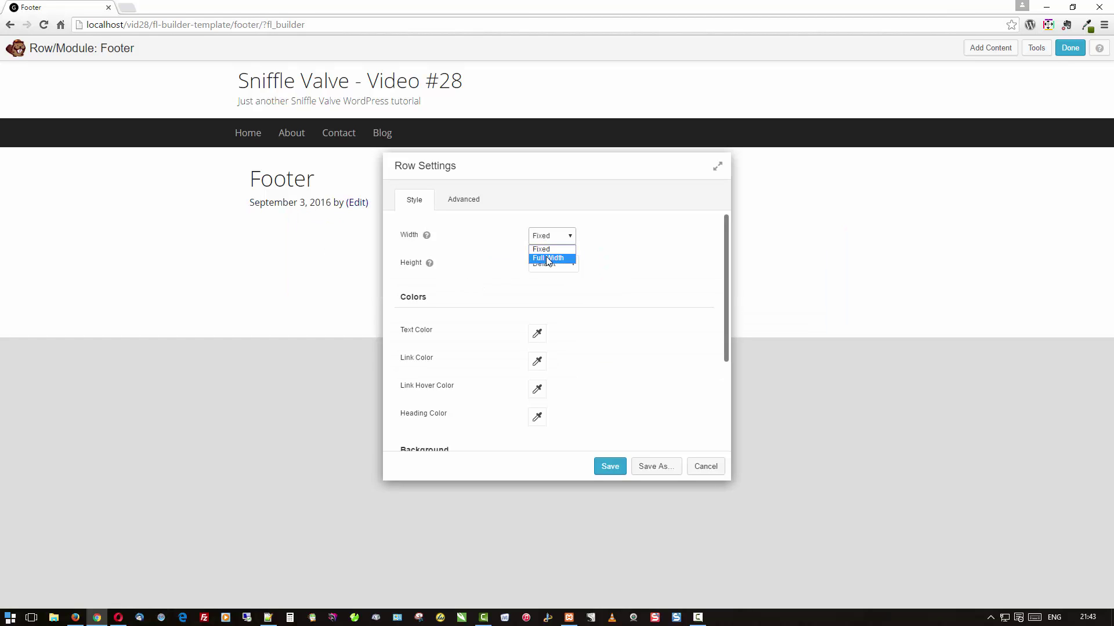
click(548, 257)
scroll(597, 273, down, 3)
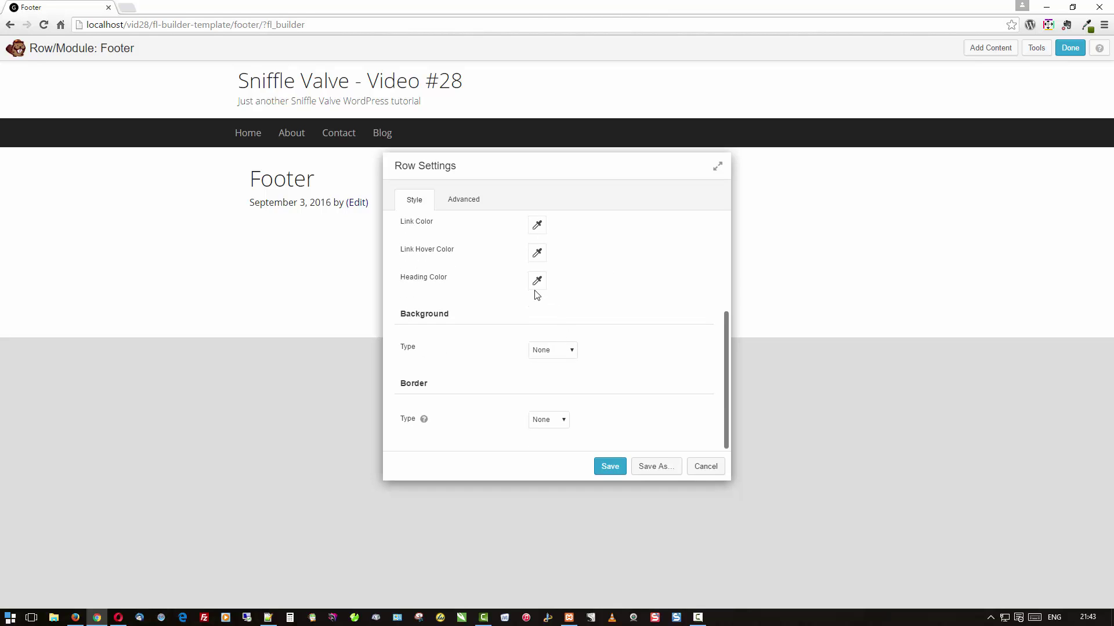
Step: Give the row a solid light blue background color, save the row settings, and publish the template changes
click(555, 350)
click(554, 372)
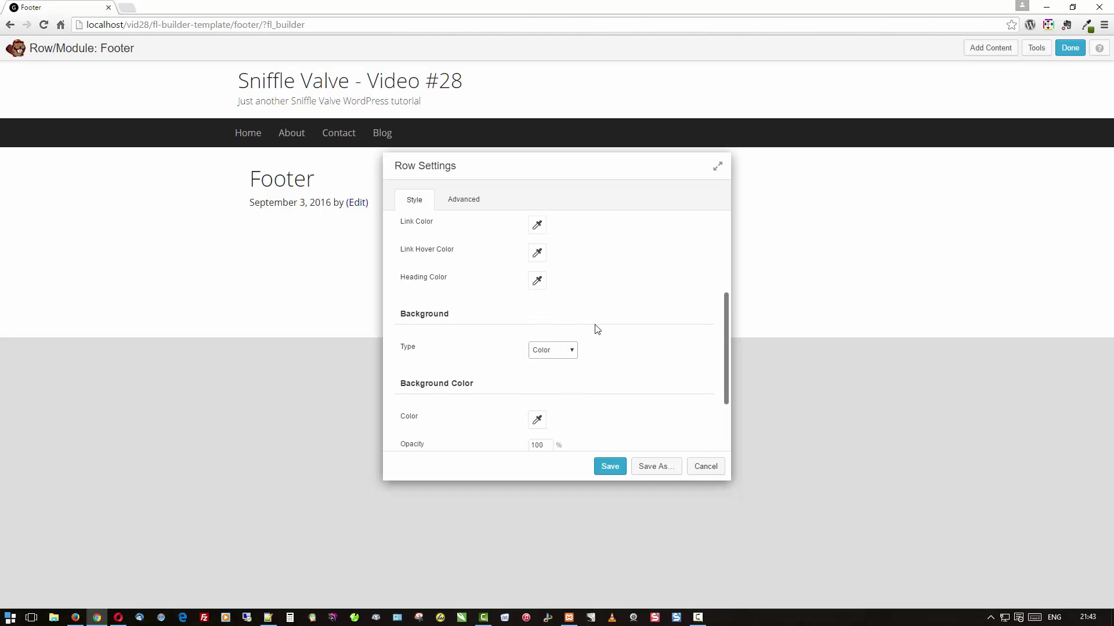
scroll(589, 333, down, 2)
click(536, 328)
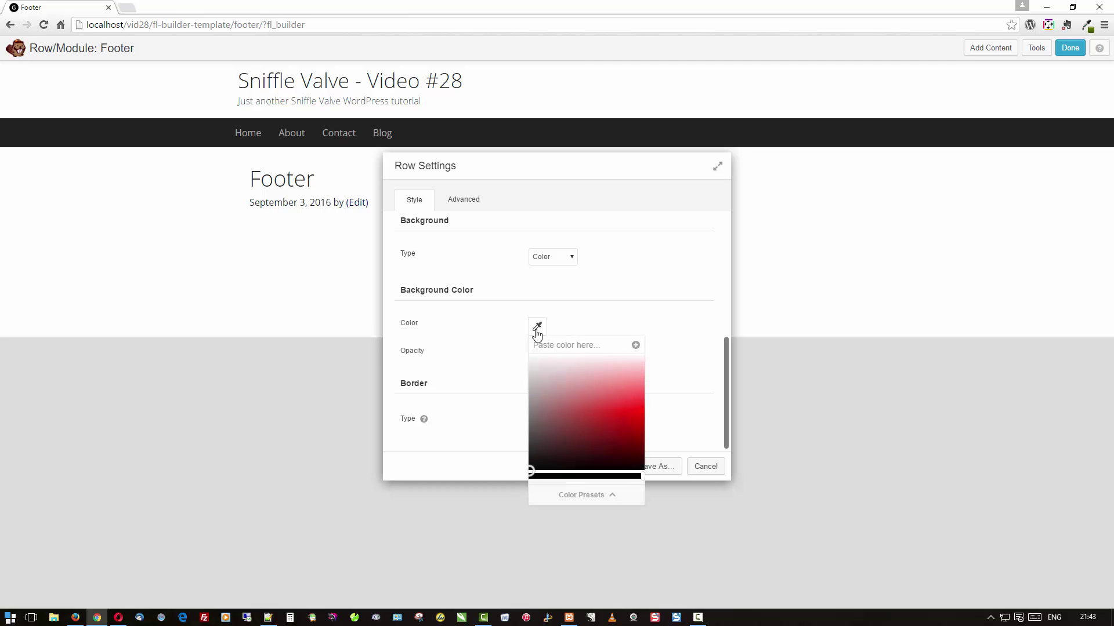
click(571, 477)
drag(579, 388, 584, 384)
click(679, 432)
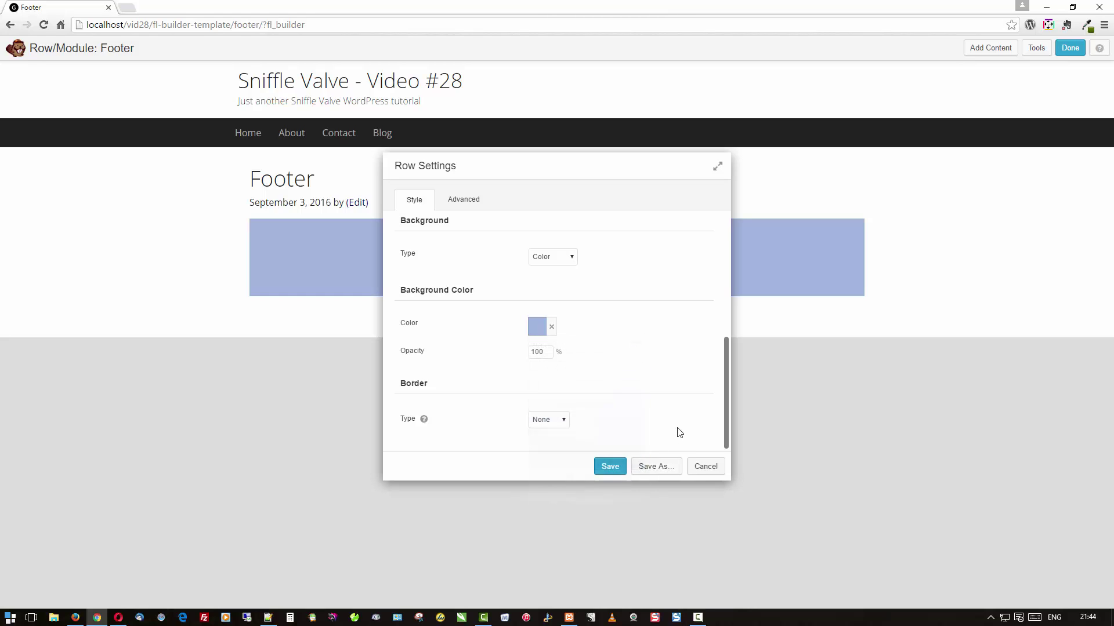
click(610, 467)
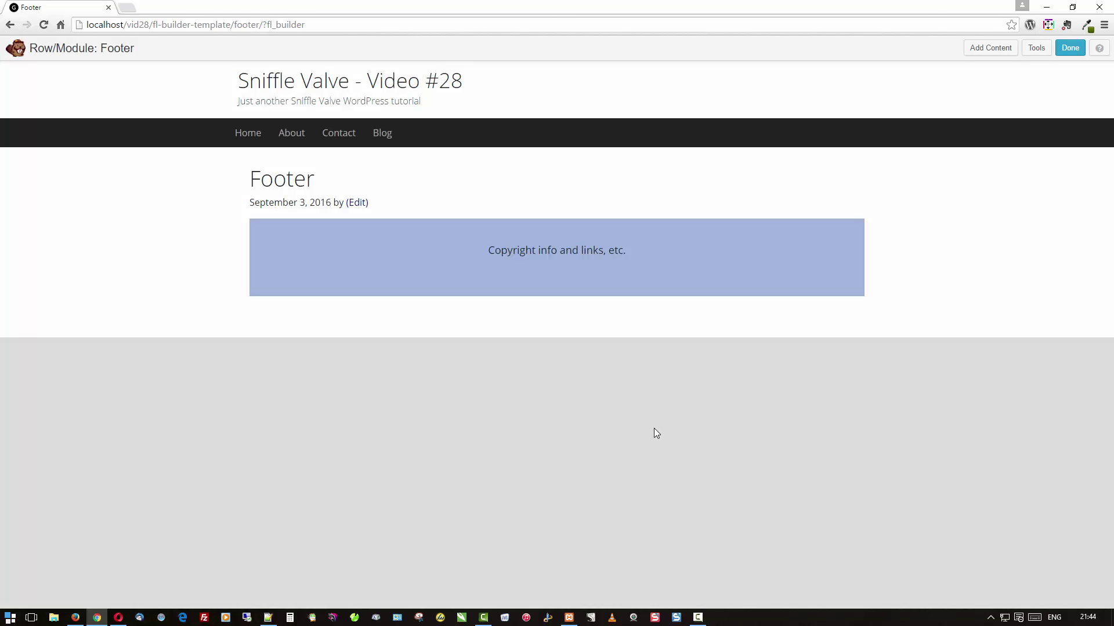
click(1071, 47)
click(561, 292)
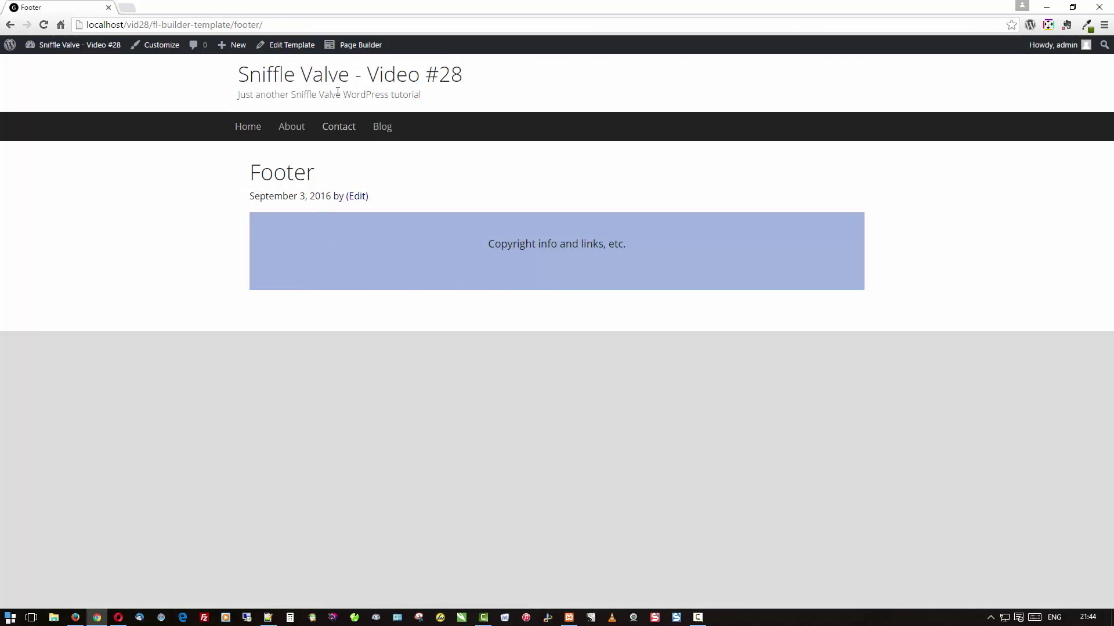
Step: Reopen the Footer template in the page builder, save its row as a global row named "global-footer", and publish the changes
click(360, 46)
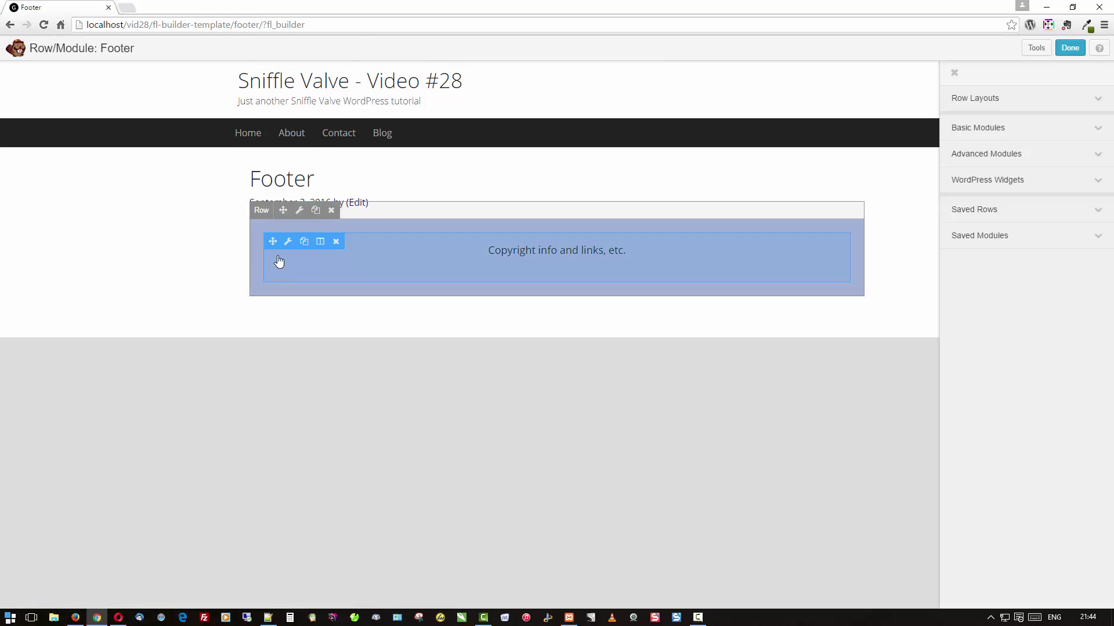
click(299, 211)
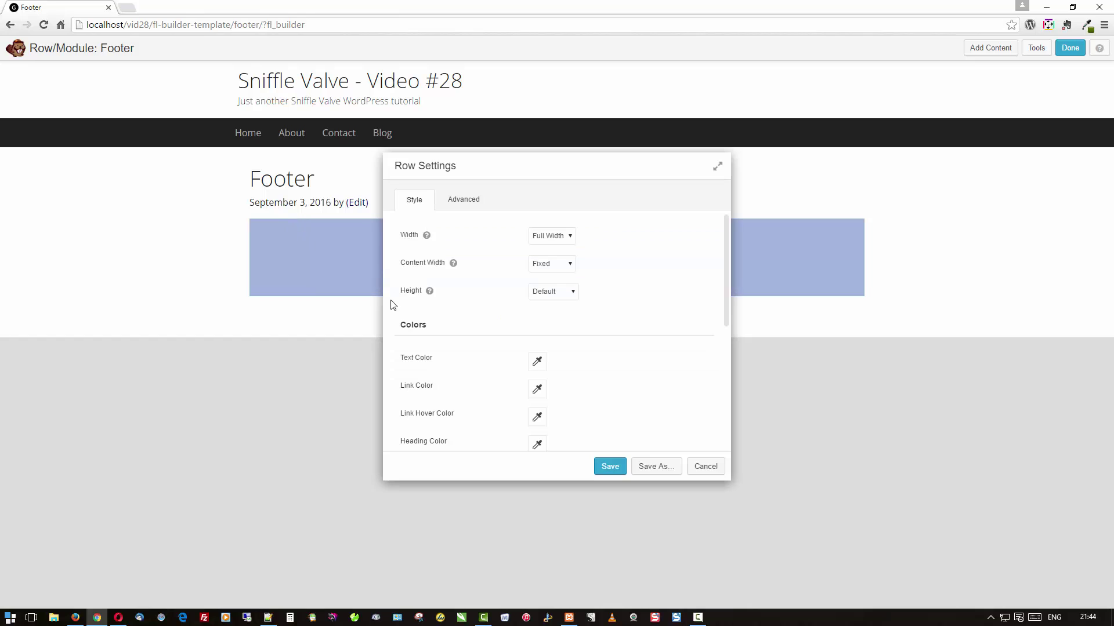
click(649, 466)
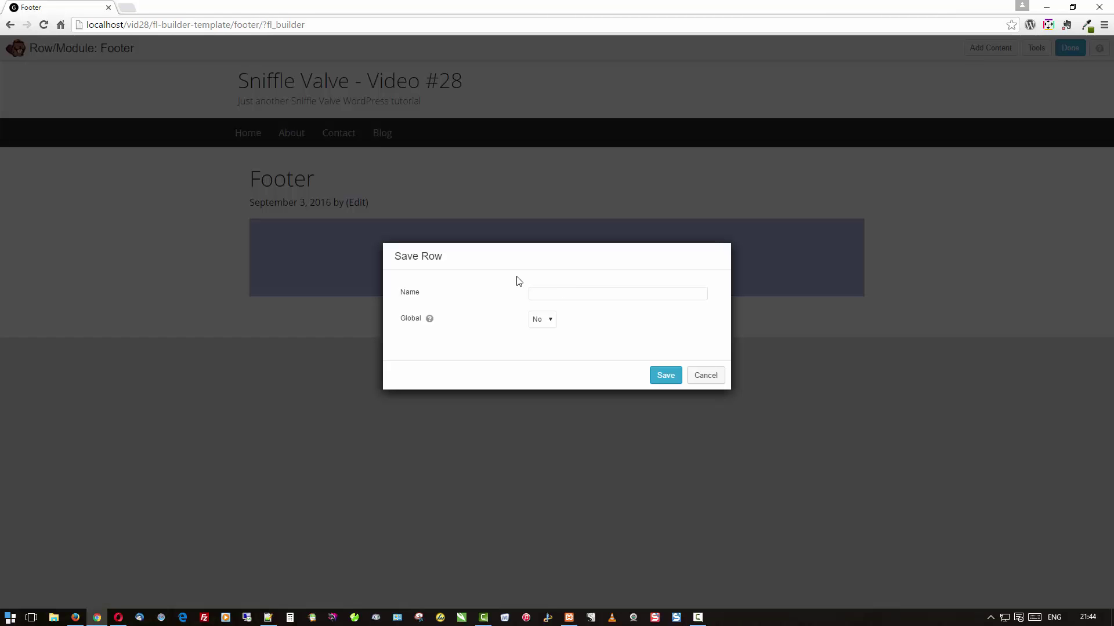
click(567, 292)
click(544, 322)
click(545, 342)
click(663, 376)
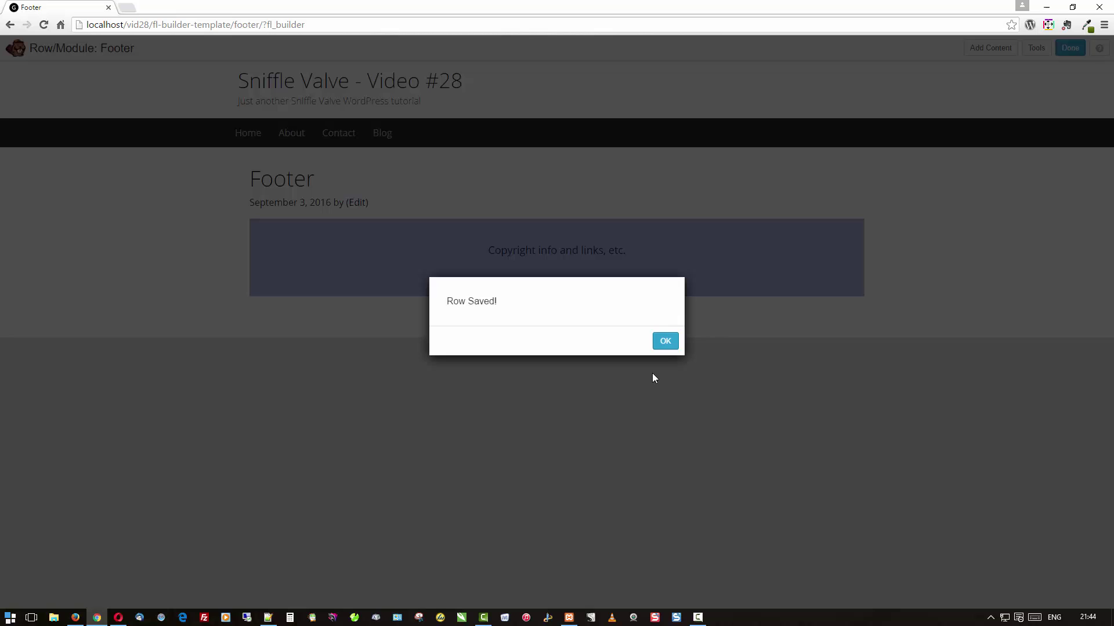
click(661, 343)
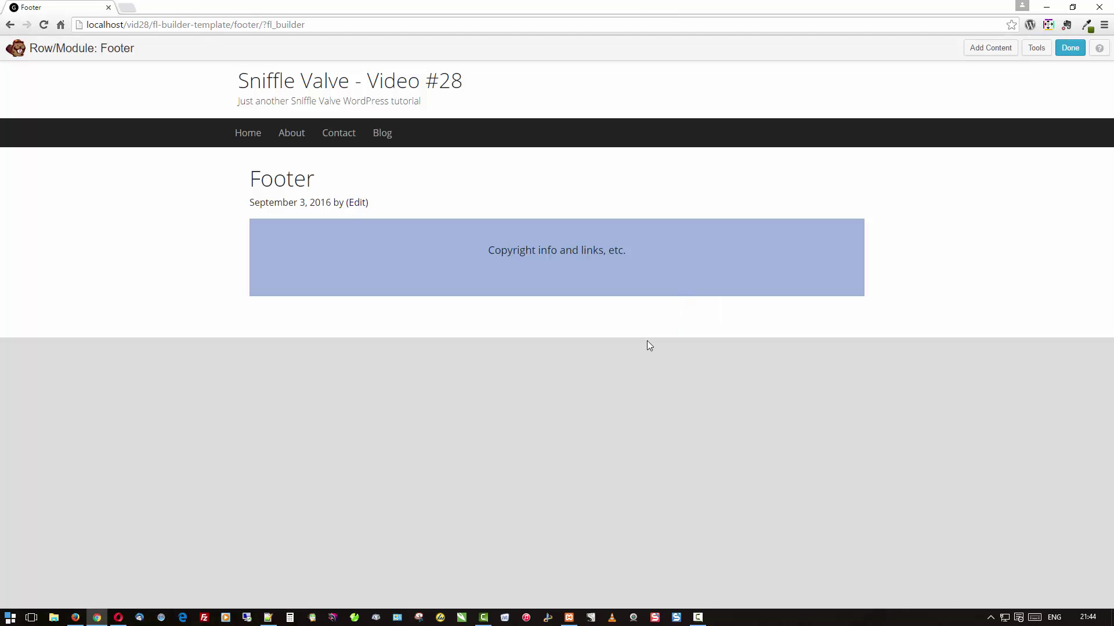
click(1066, 49)
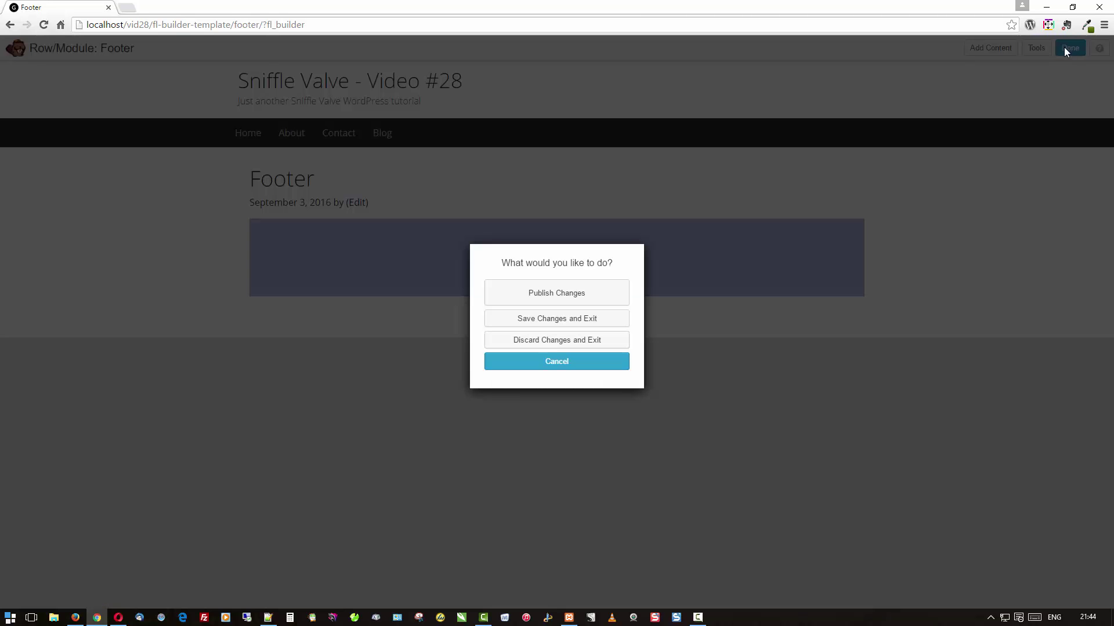
click(596, 292)
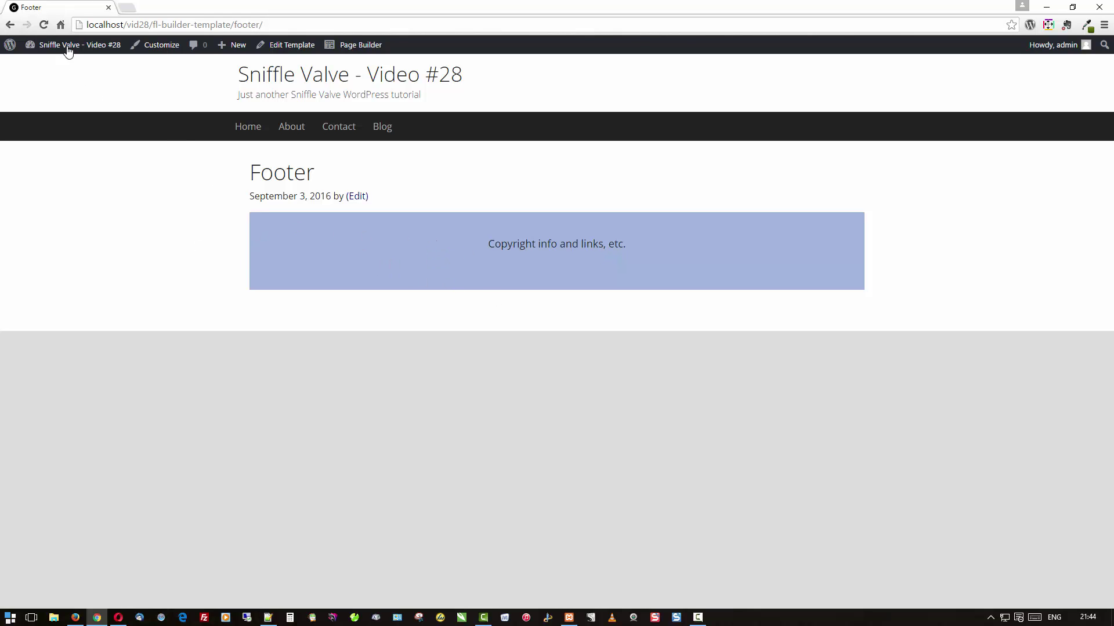
Step: Go to the site's admin dashboard and open the hook boxes in the Dynamik custom options
mouse_move(67, 46)
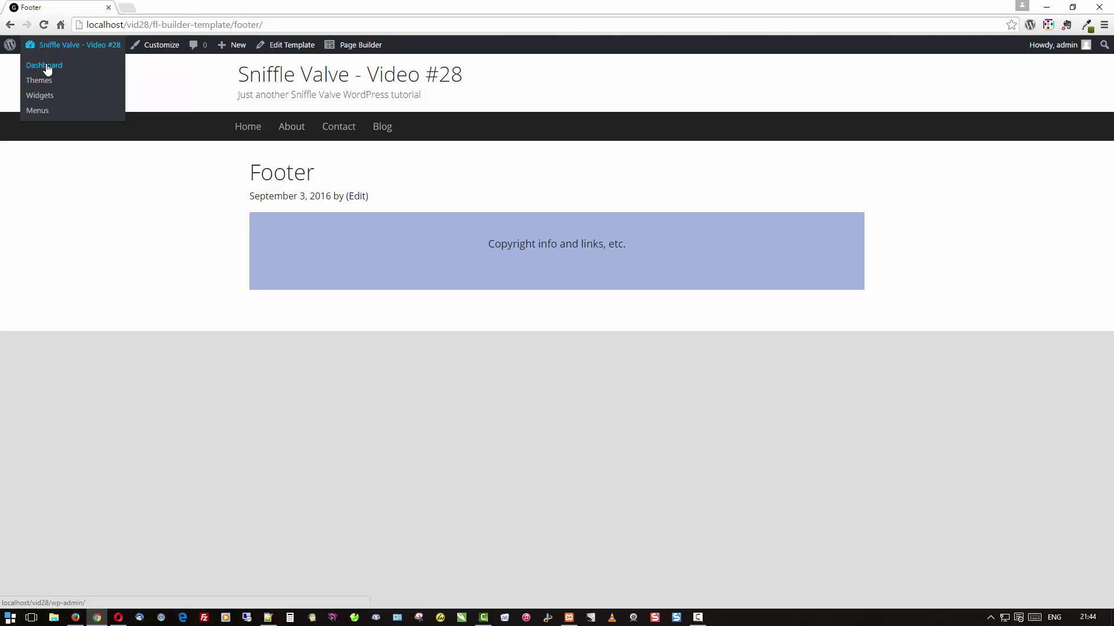
click(48, 69)
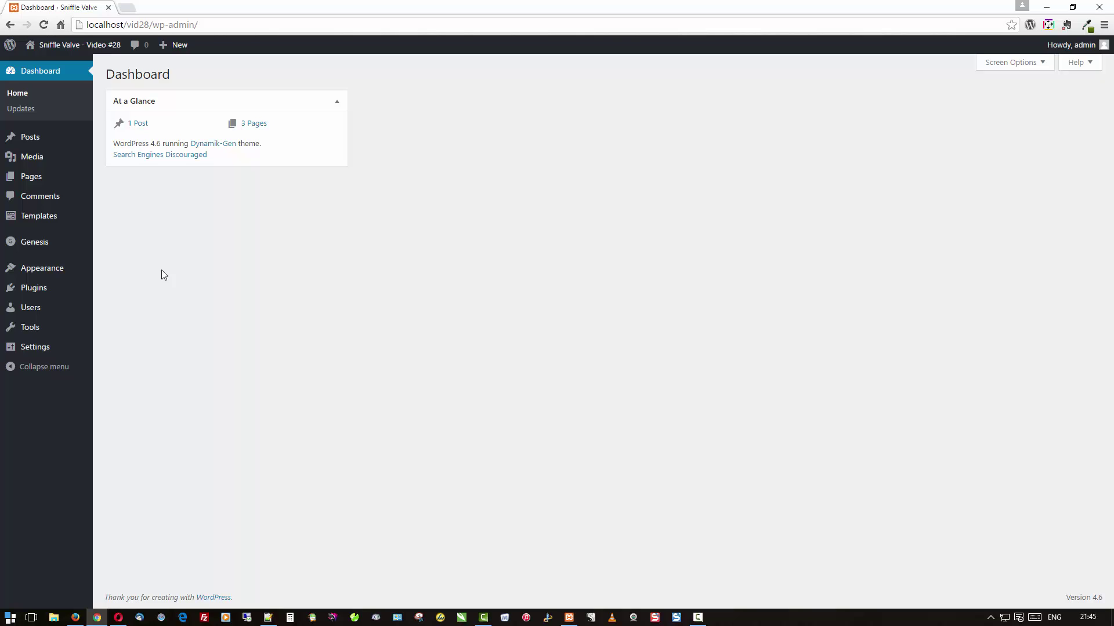
mouse_move(29, 173)
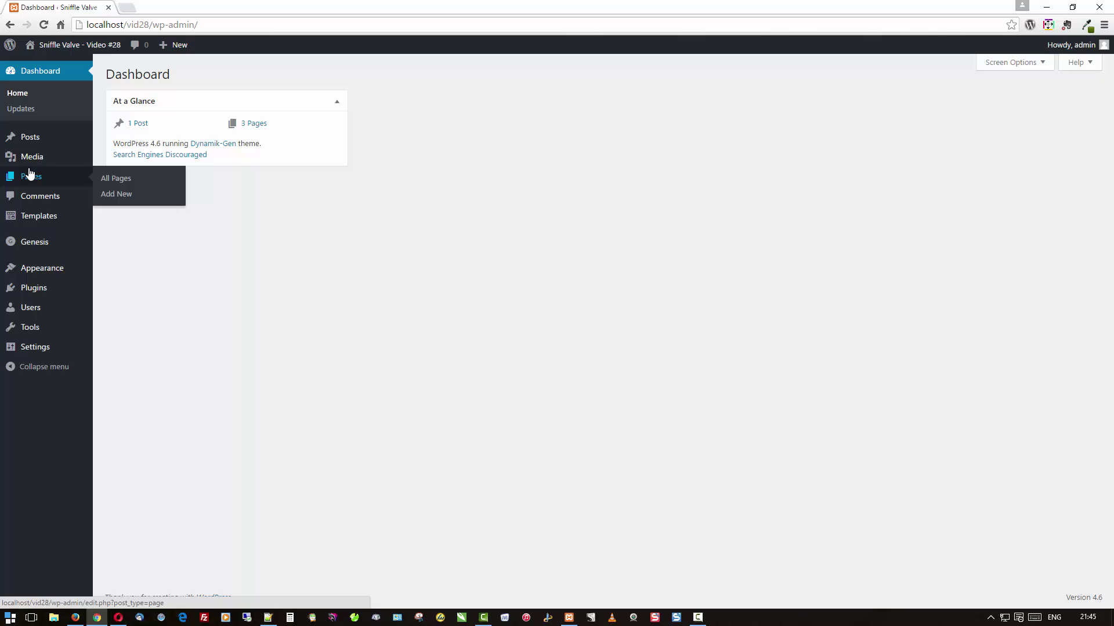
mouse_move(35, 221)
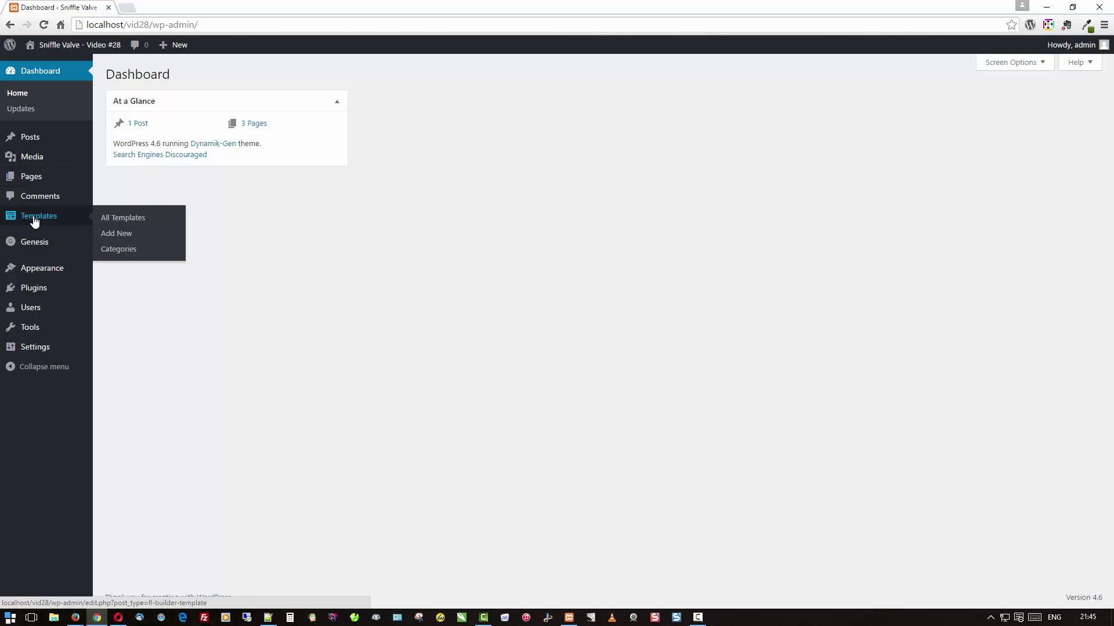
mouse_move(33, 241)
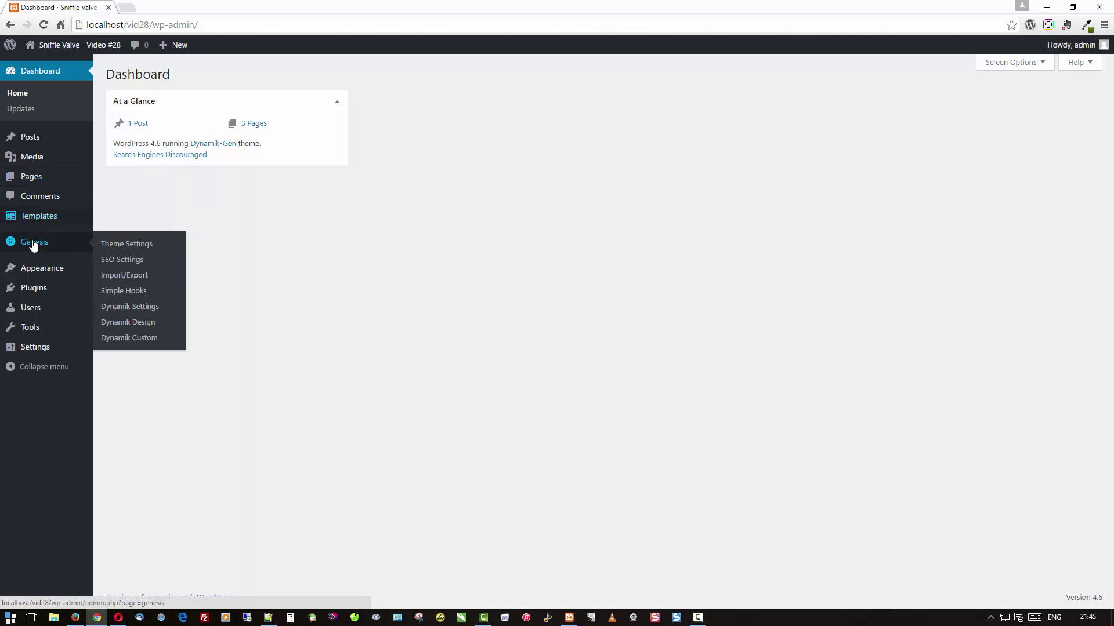
click(130, 340)
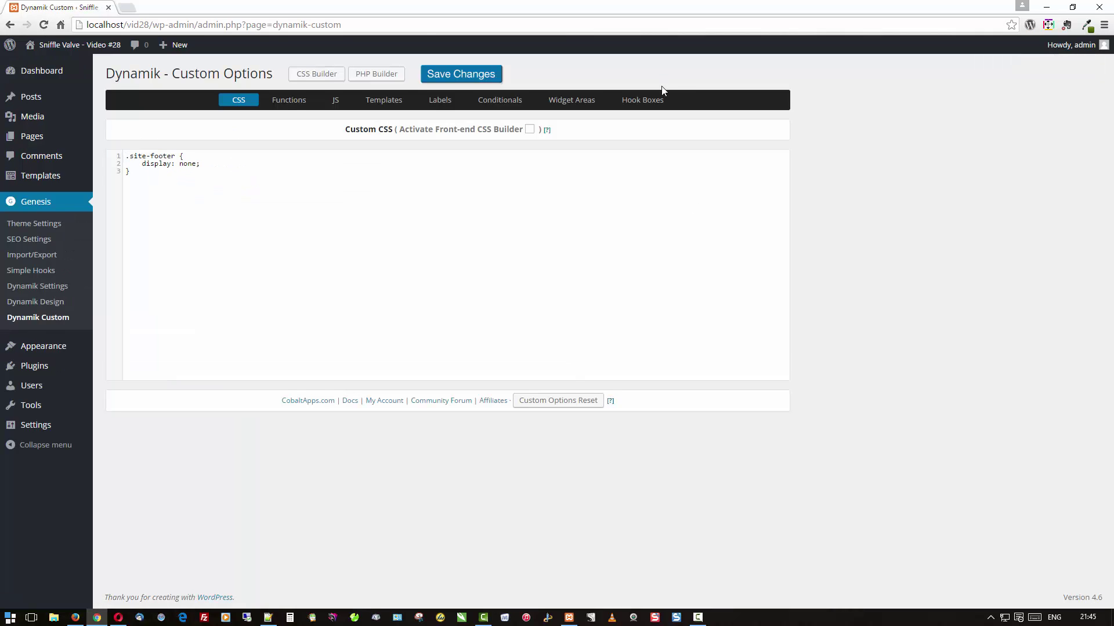
click(659, 102)
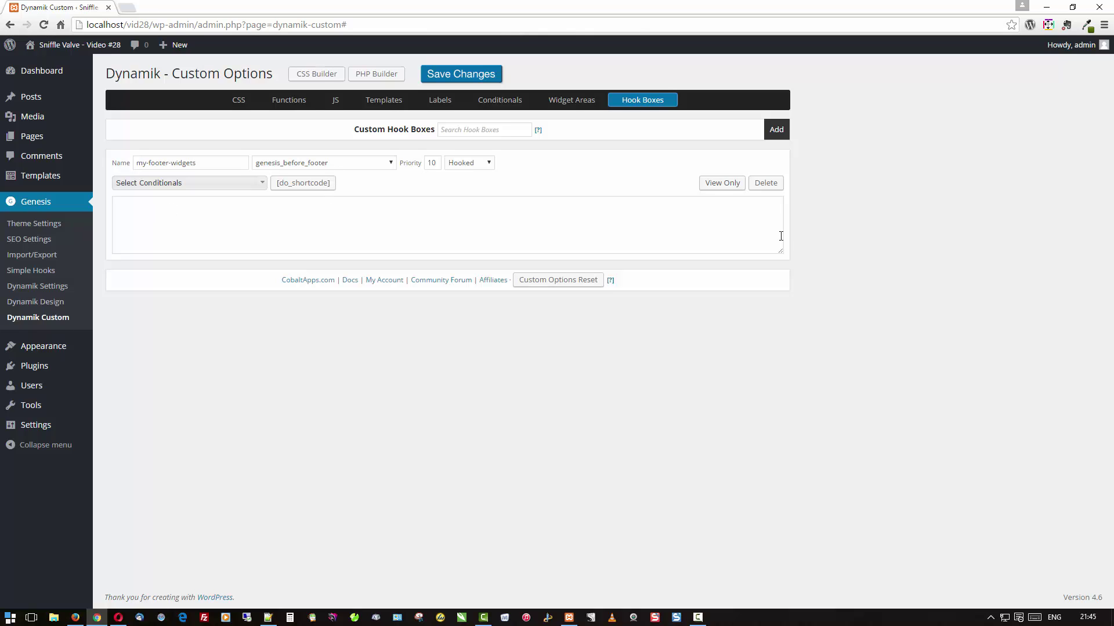
Step: In the my-footer-widgets hook box, enter the fl_builder_insert_layout shortcode with slug "global-footer-widget" and wrap it in a PHP do_shortcode call
click(221, 206)
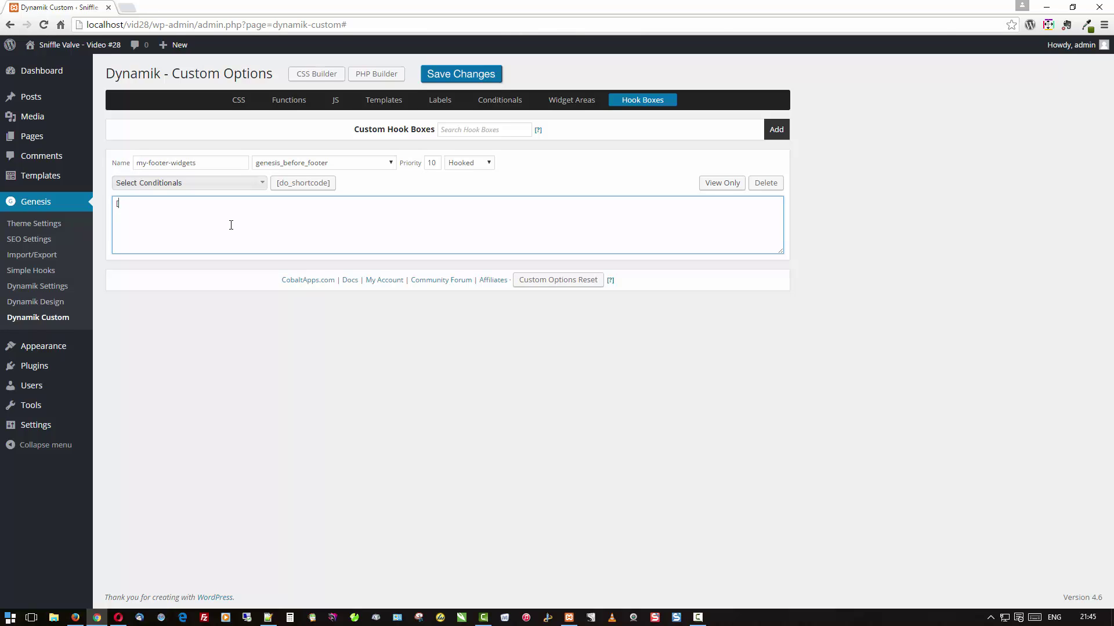
text(fl_builder_insert_layout slug="global-footer-widget)
click(324, 188)
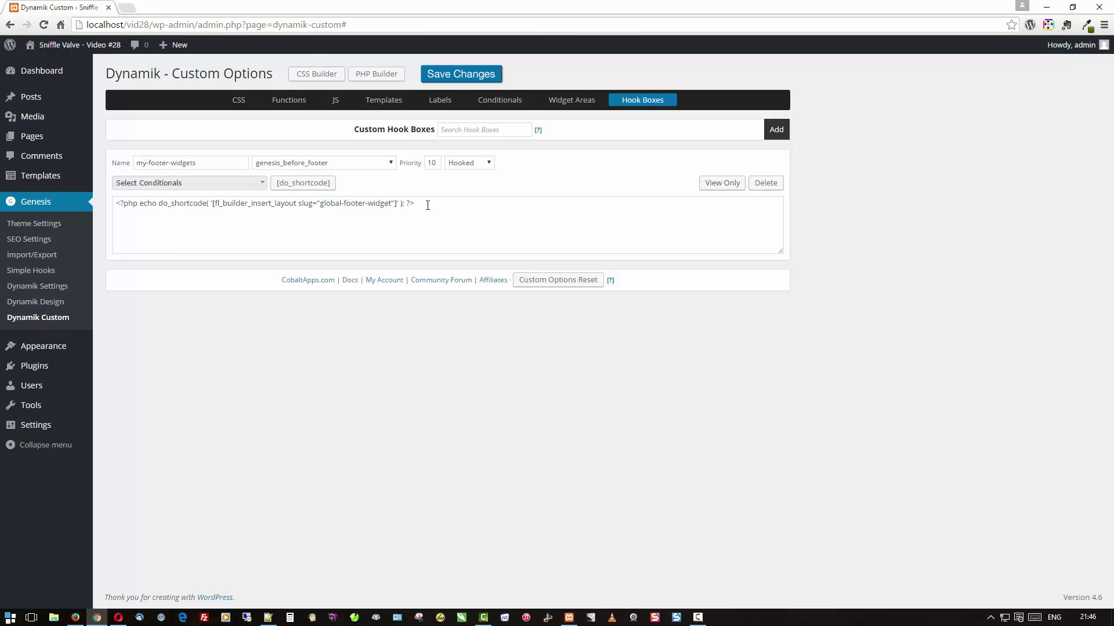
Step: Duplicate the do_shortcode line on a second line, change the copy's slug to "global-footer", and save the custom options
drag(427, 205, 107, 207)
key(ctrl+c)
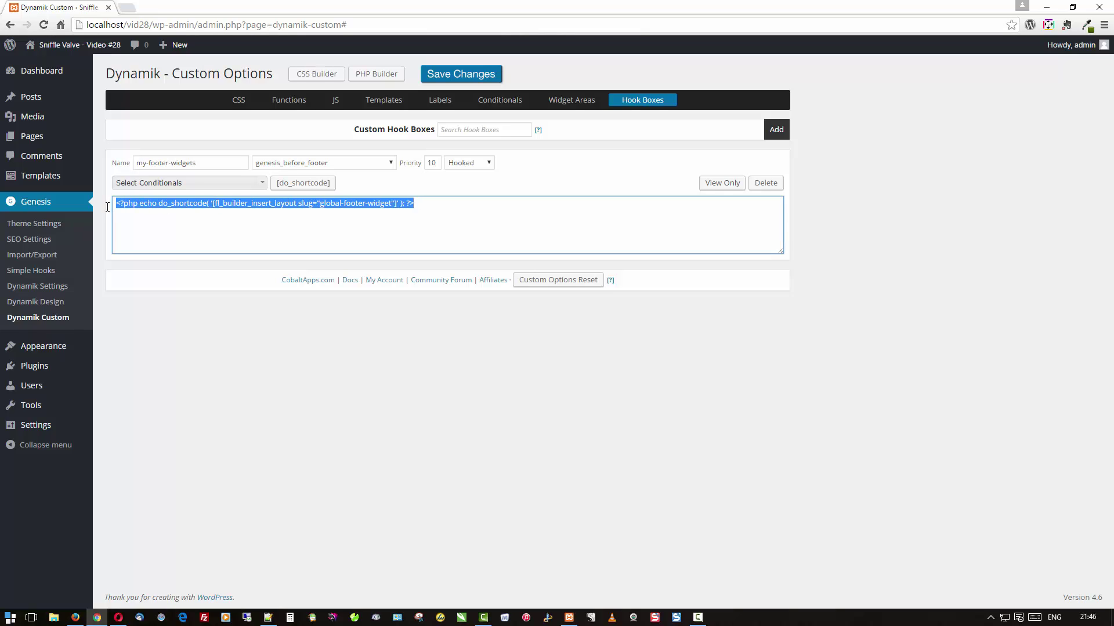
click(434, 199)
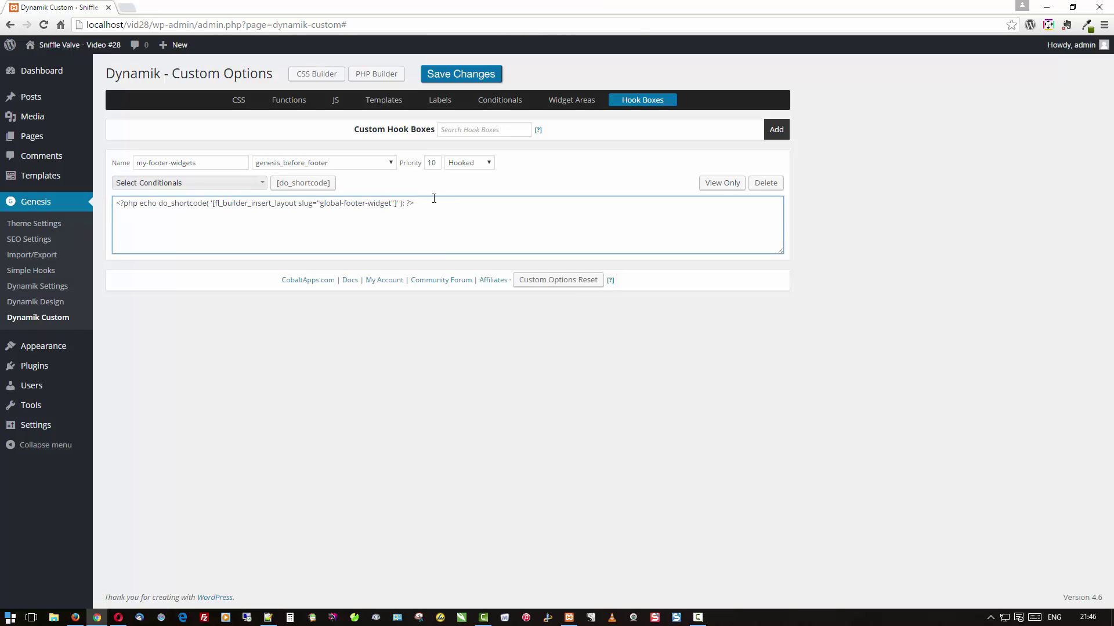
key(Return)
key(ctrl+v)
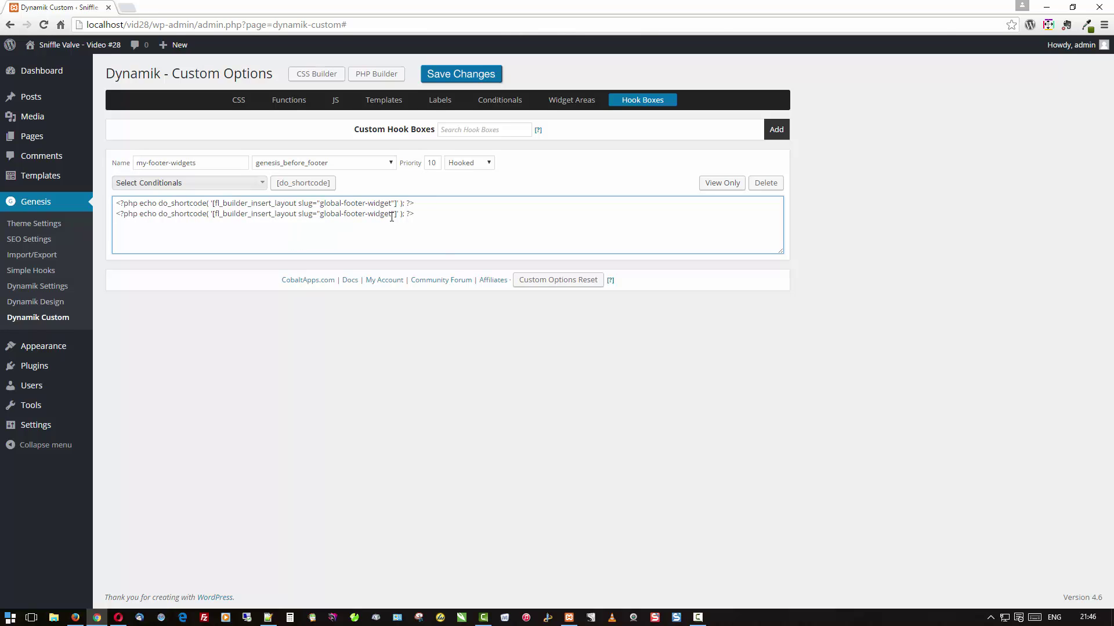
key(BackSpace)
key(BackSpace)
key(BackSpace)
key(BackSpace)
key(BackSpace)
key(BackSpace)
key(BackSpace)
click(461, 78)
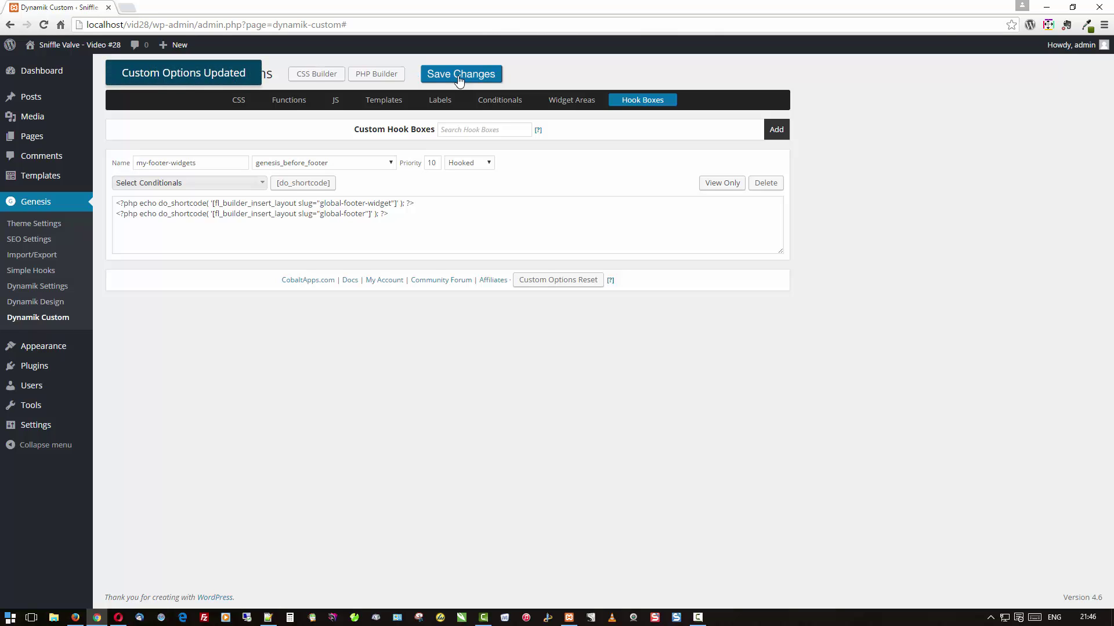
Step: Check the live home page in Firefox, then back in Chrome correct the first shortcode's slug to "global-footer-widgets" and save the custom options
click(76, 617)
click(311, 58)
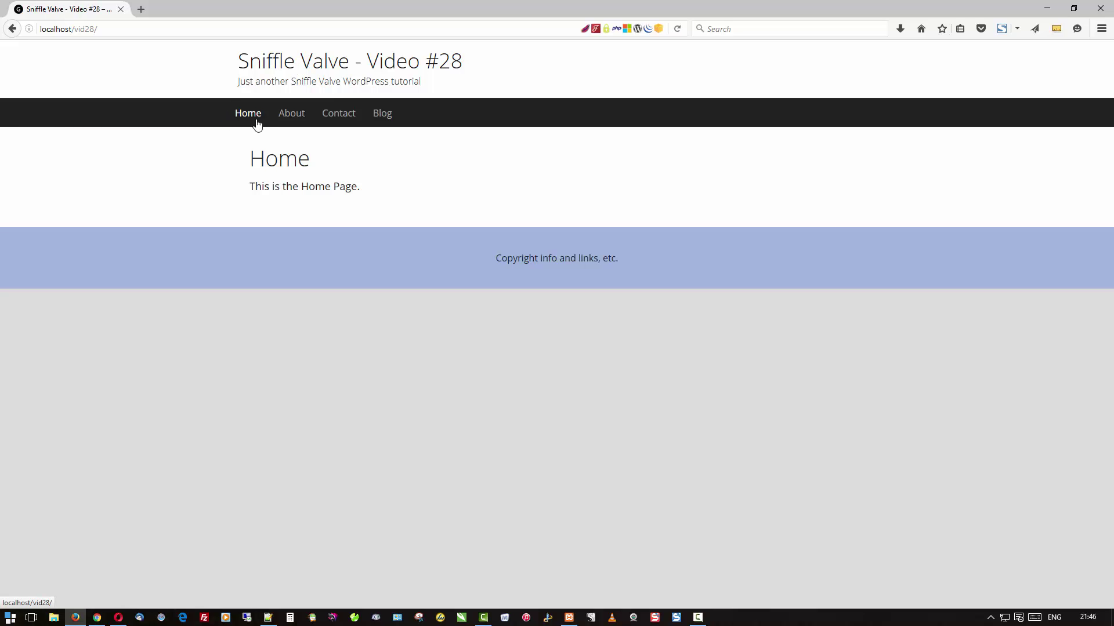
click(97, 618)
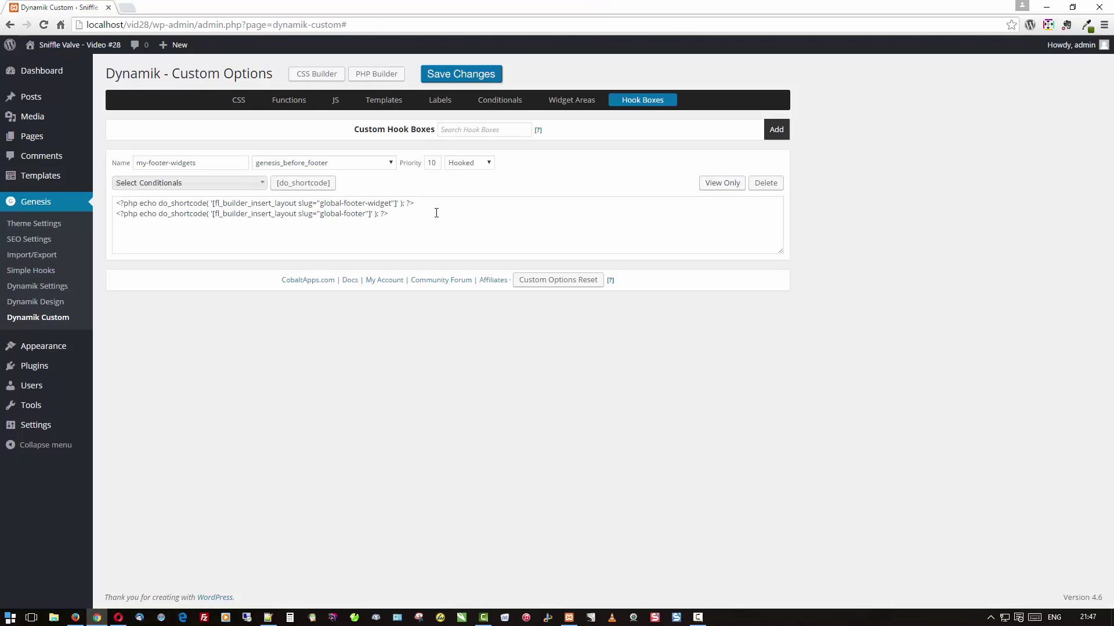
click(393, 203)
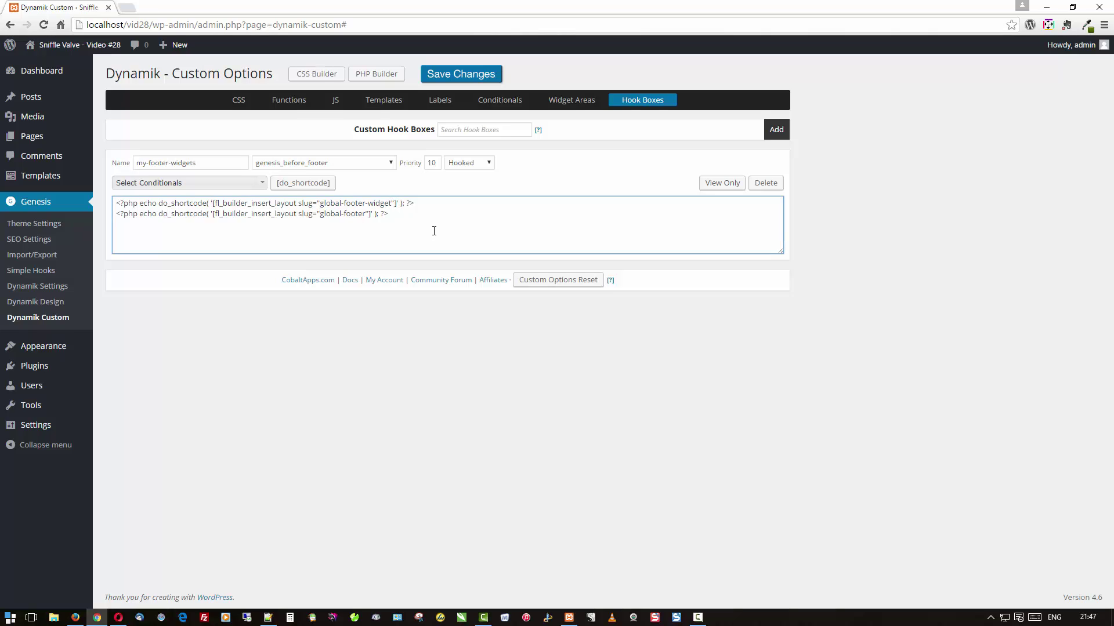
text(s)
click(437, 75)
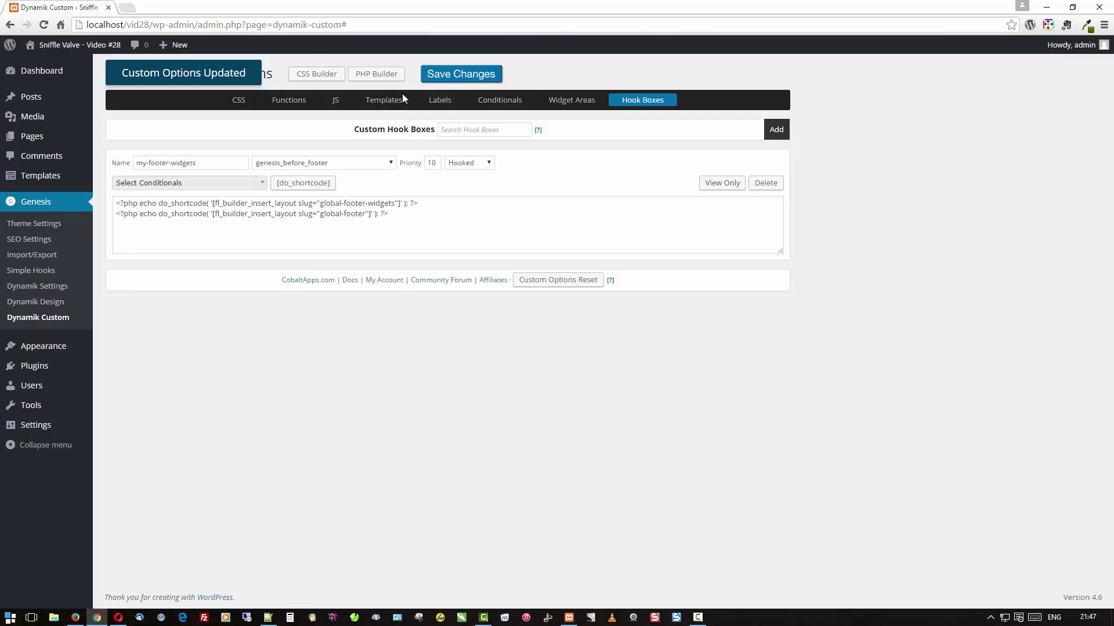
Step: Switch to Firefox, reload the home page, and visit the About and Contact pages to check the new footer
click(76, 618)
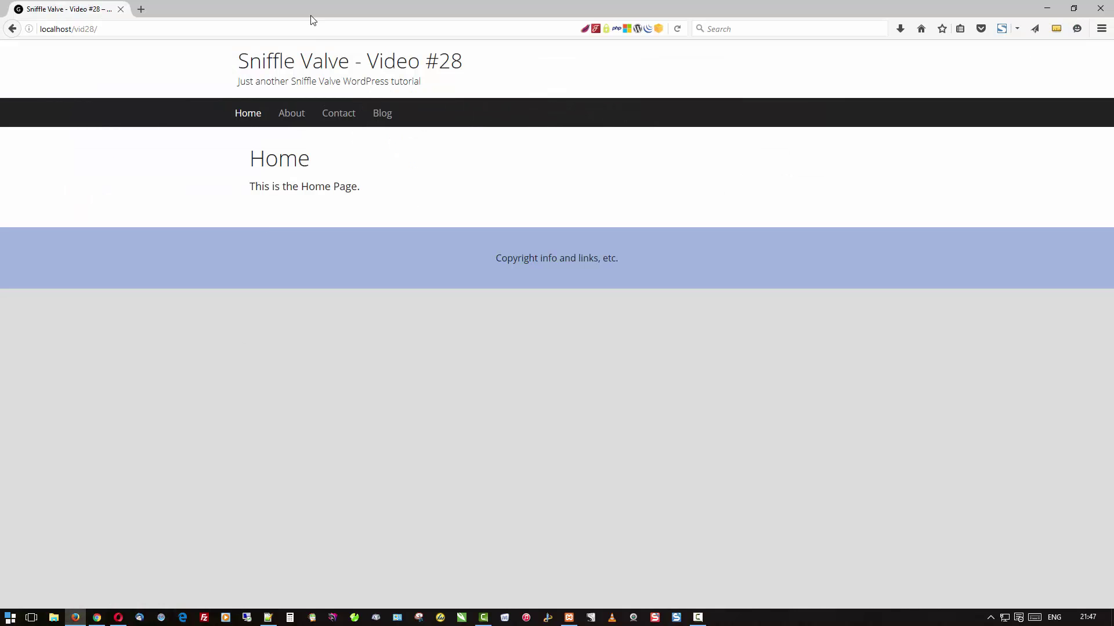
key(F5)
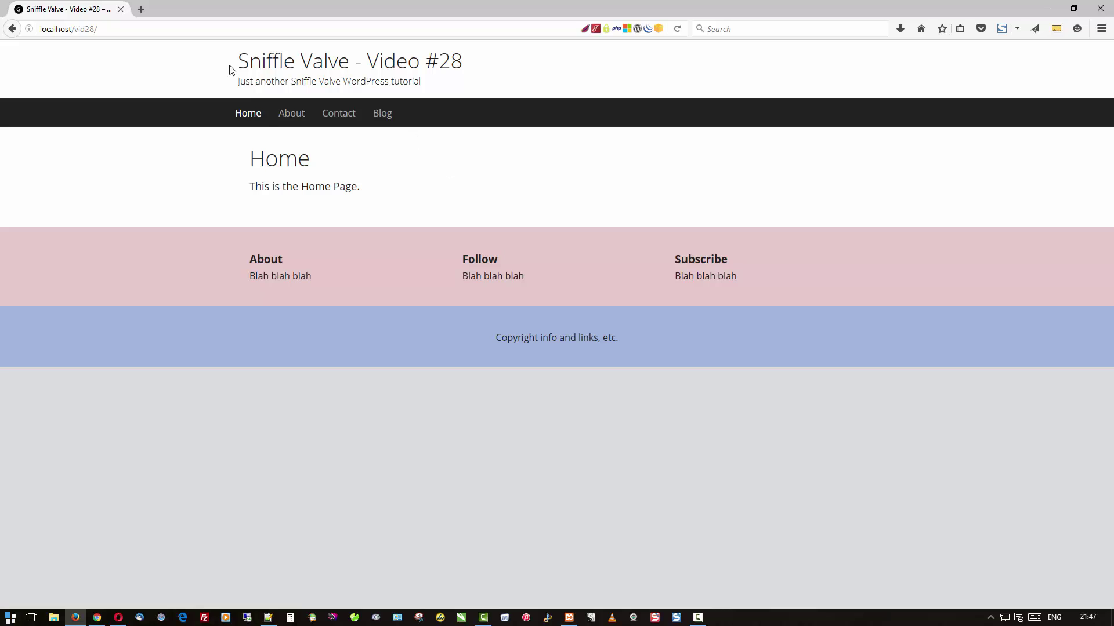
click(306, 122)
click(336, 119)
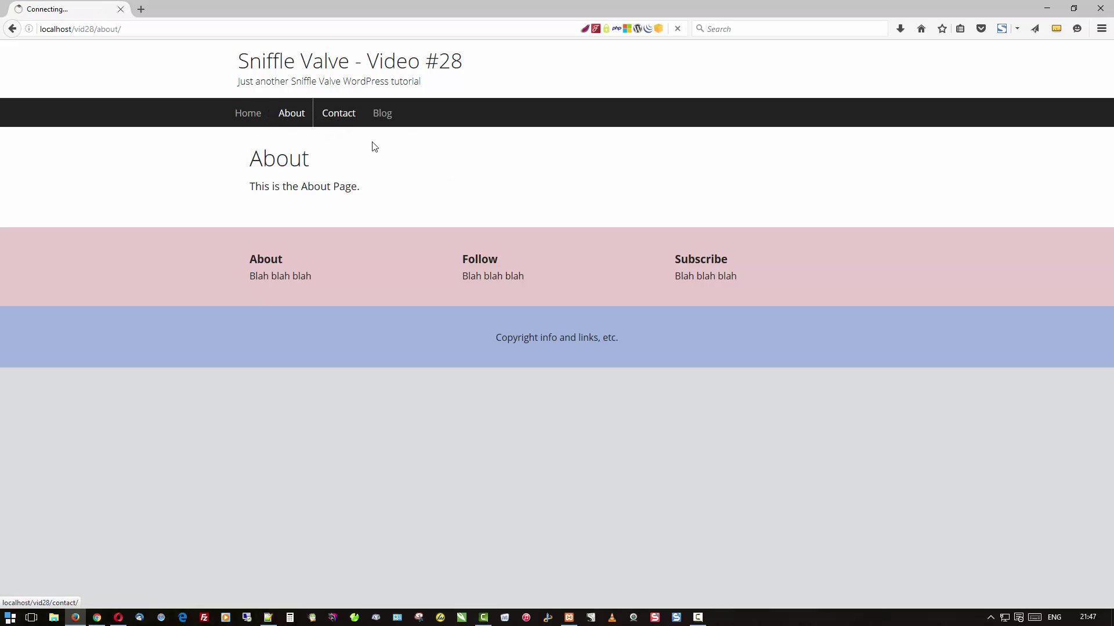
Step: Visit the Blog page, open the post "This is a post" to check its footer, and return to the Home page
click(382, 113)
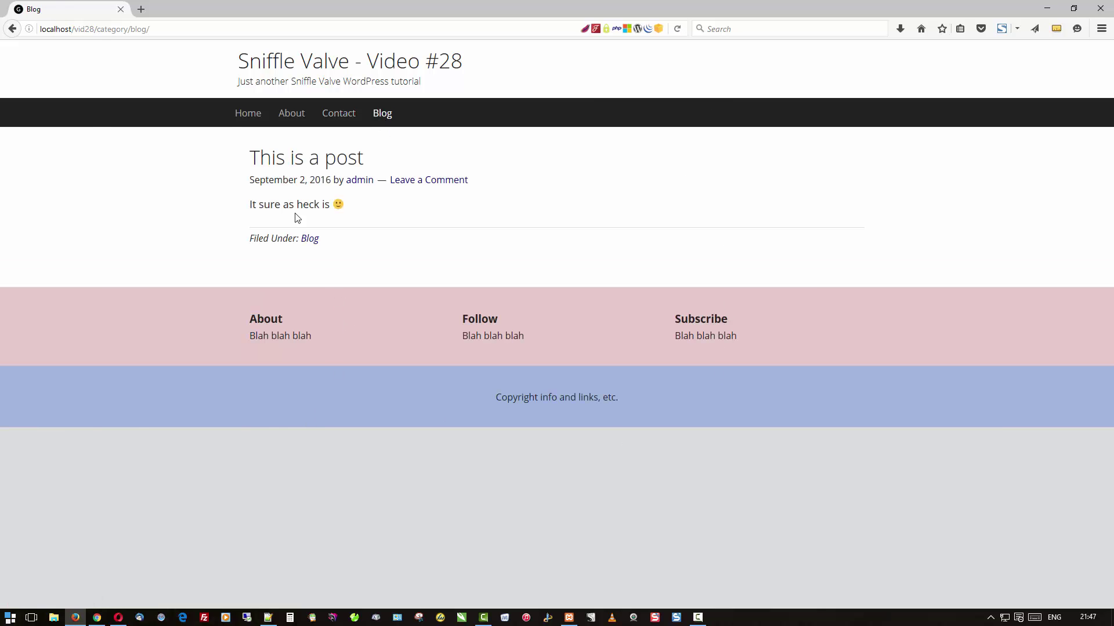
click(321, 156)
scroll(738, 174, down, 3)
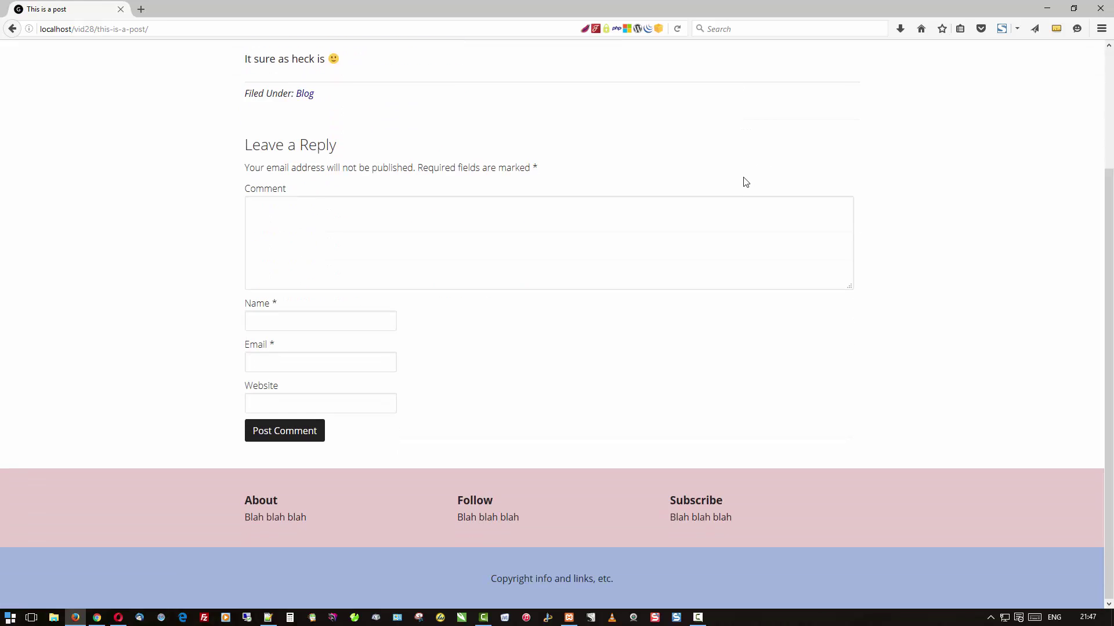
scroll(736, 189, up, 3)
click(262, 116)
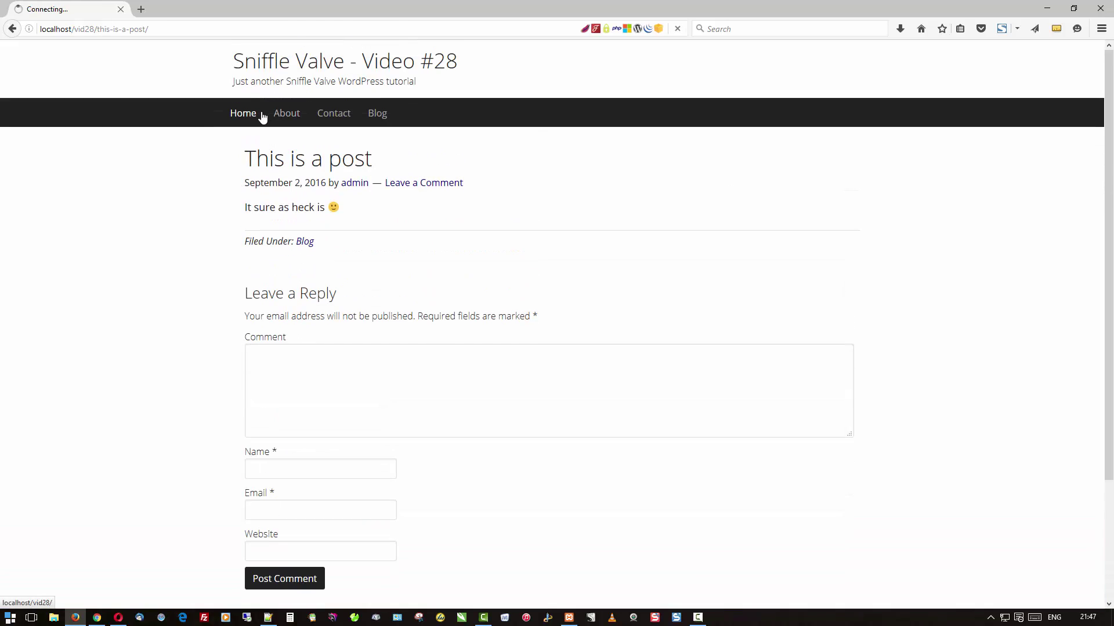
Step: Shrink the Firefox window to a narrow width to check the footer's responsive layout, then widen and maximize it again
click(1073, 8)
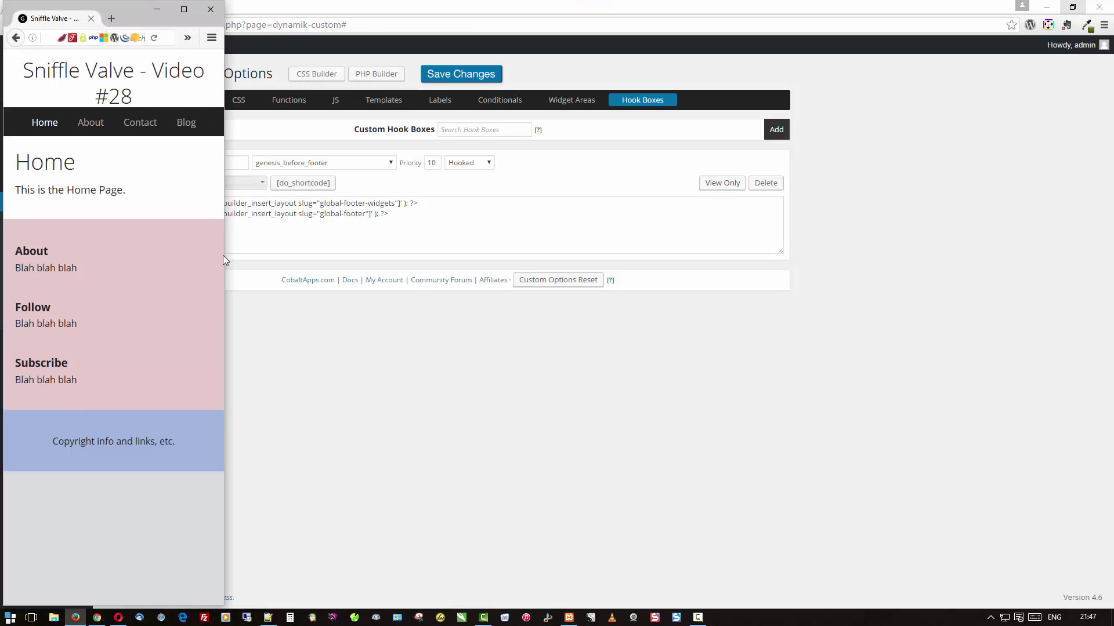
click(225, 256)
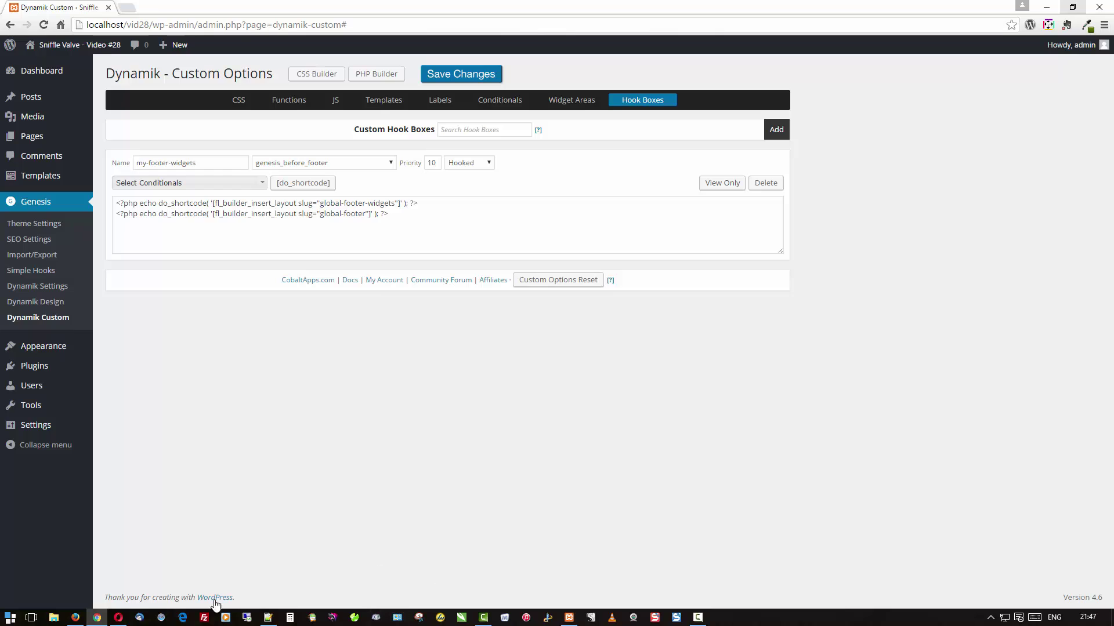
click(78, 617)
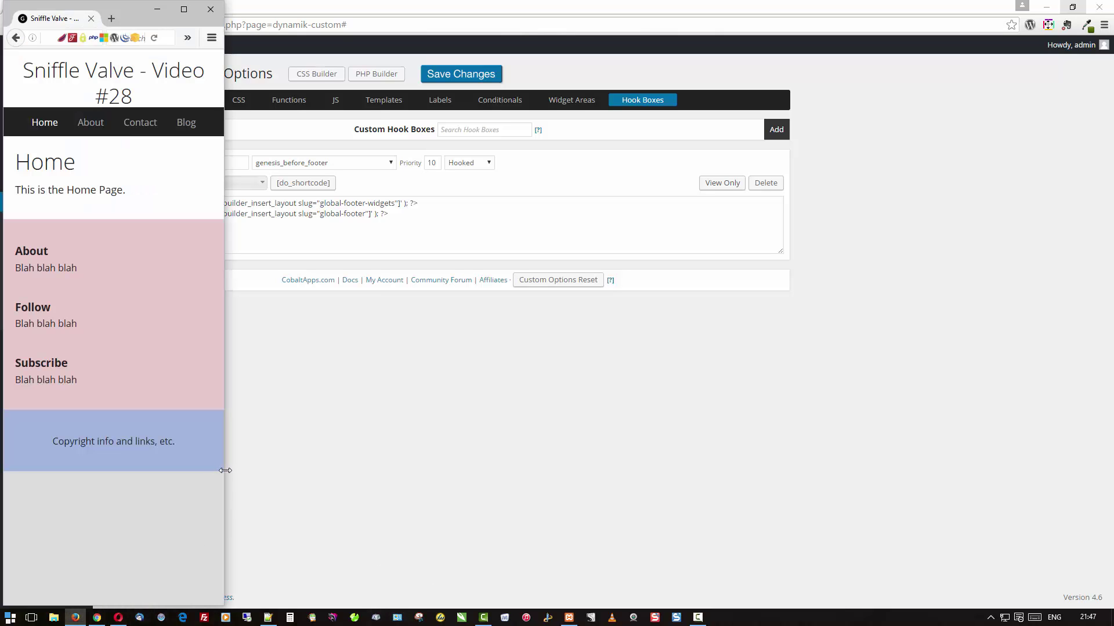
drag(225, 470, 722, 490)
click(674, 12)
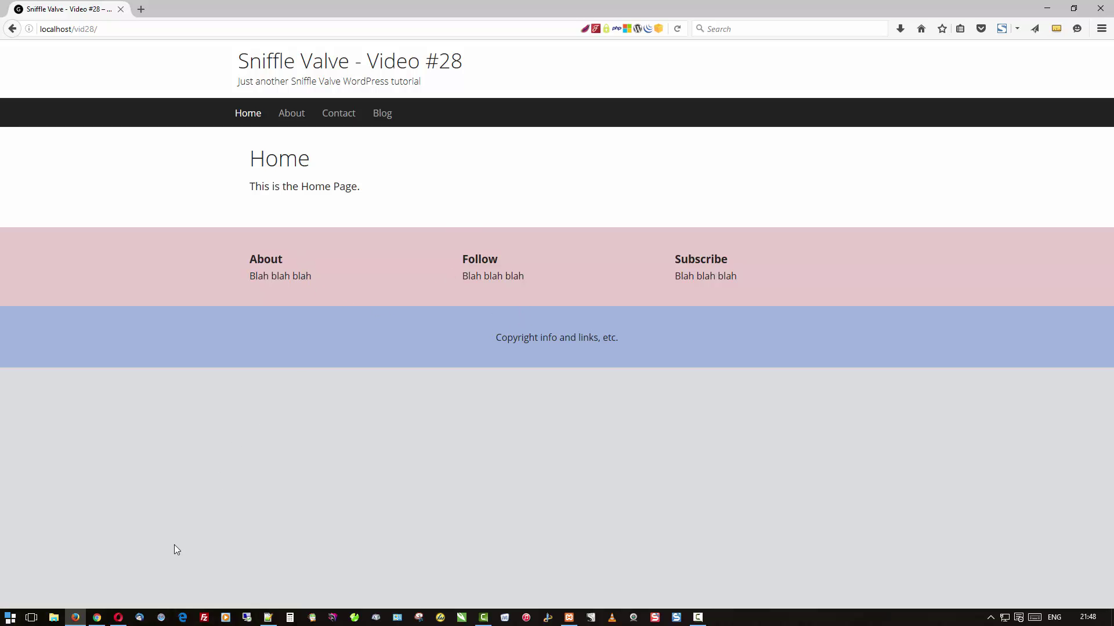
Step: Switch to Chrome and copy the "global-footer" and "global-footer-widgets" layout shortcodes from the my-footer-widgets hook box into the text editor
click(97, 618)
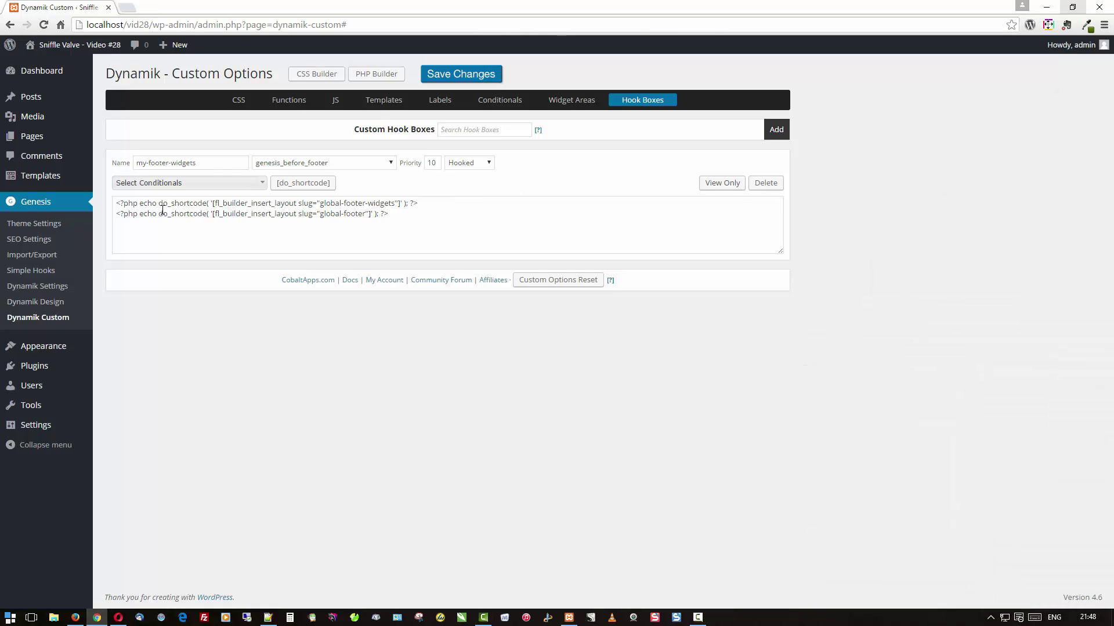
drag(213, 218, 373, 216)
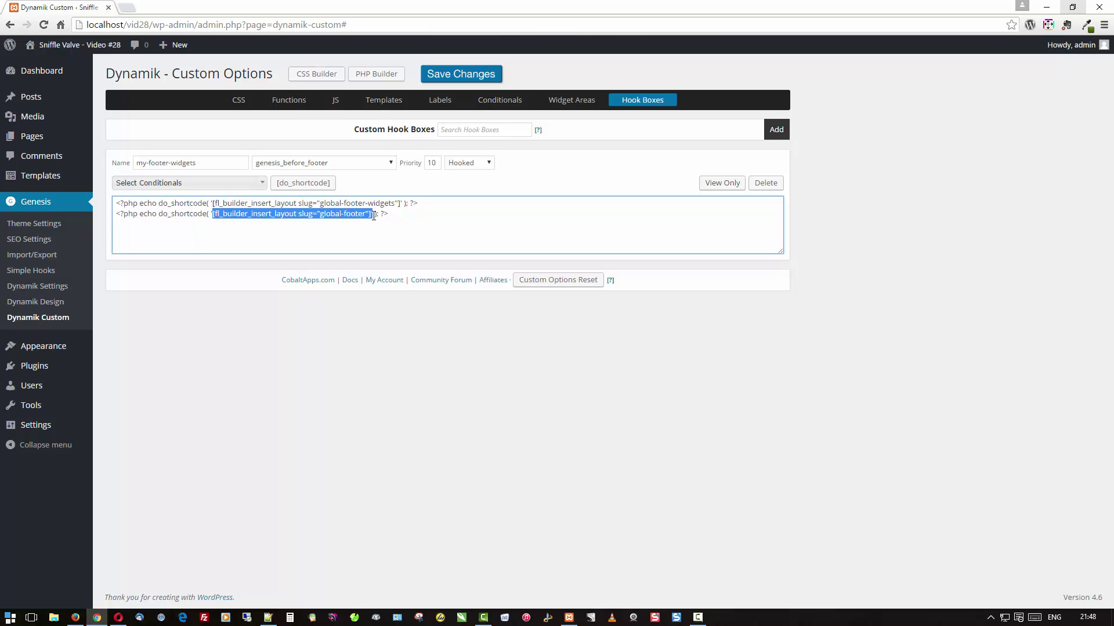
drag(371, 216, 373, 216)
key(alt+Tab)
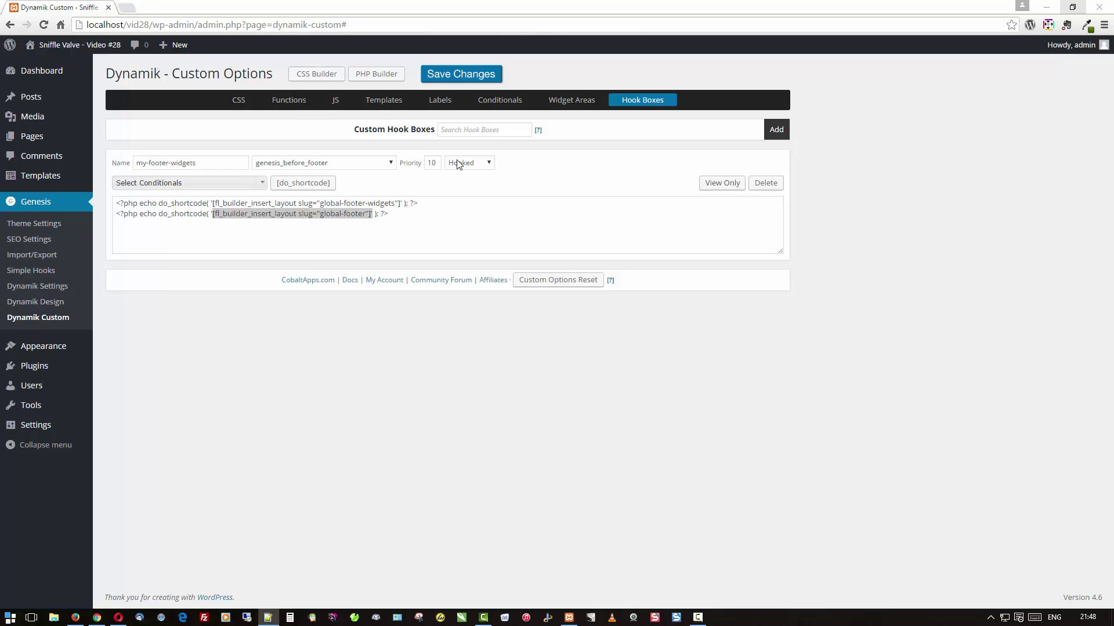
drag(211, 203, 400, 201)
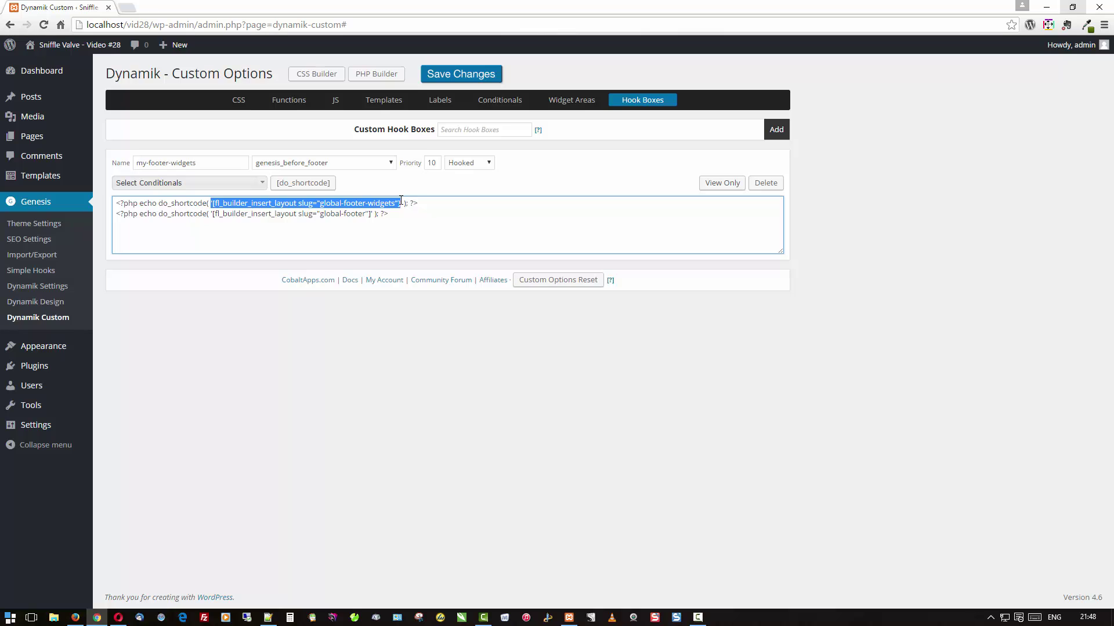
key(alt+Tab)
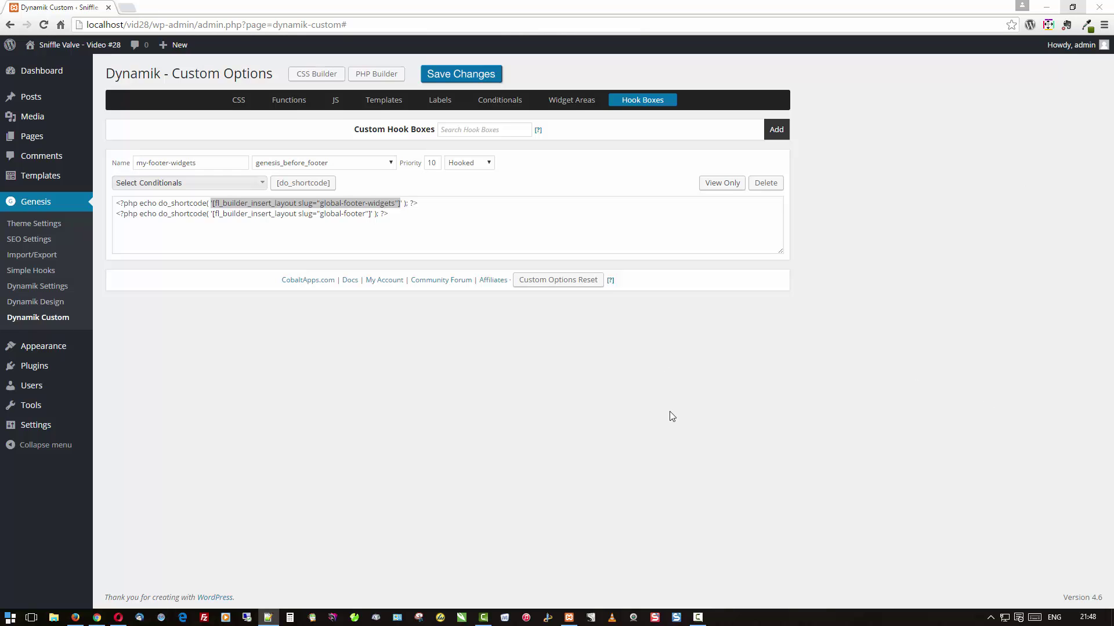
Step: Open the installed WordPress themes and activate the Enterprise Pro Theme
mouse_move(33, 352)
click(123, 348)
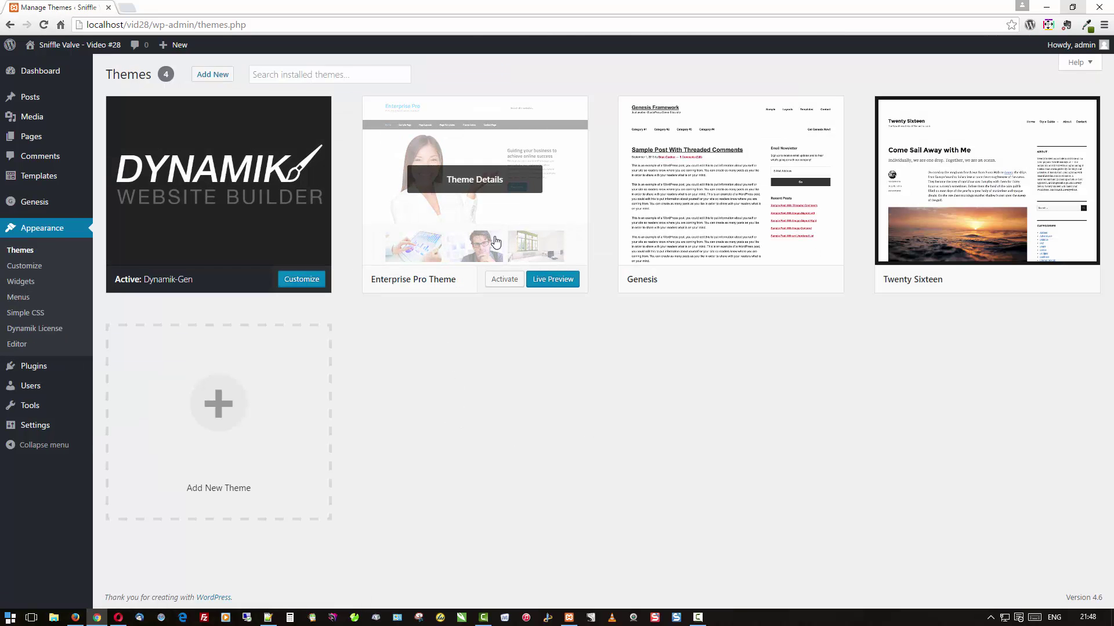
click(498, 280)
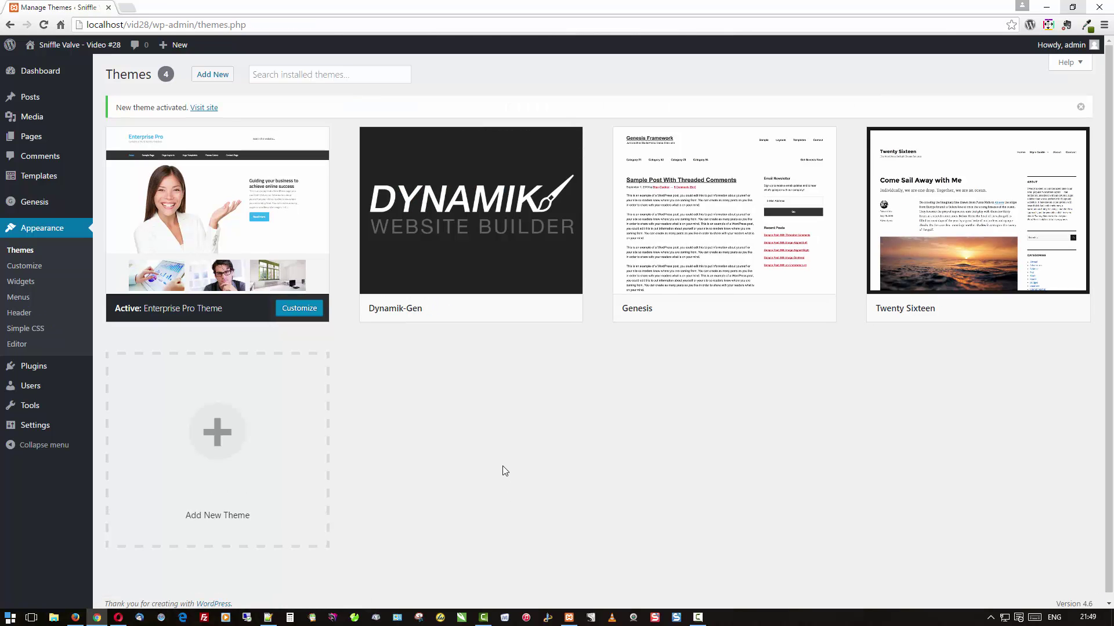
Step: Switch to Firefox, reload the home page, and check the Enterprise Pro footer on the Home and About pages
click(76, 617)
click(279, 58)
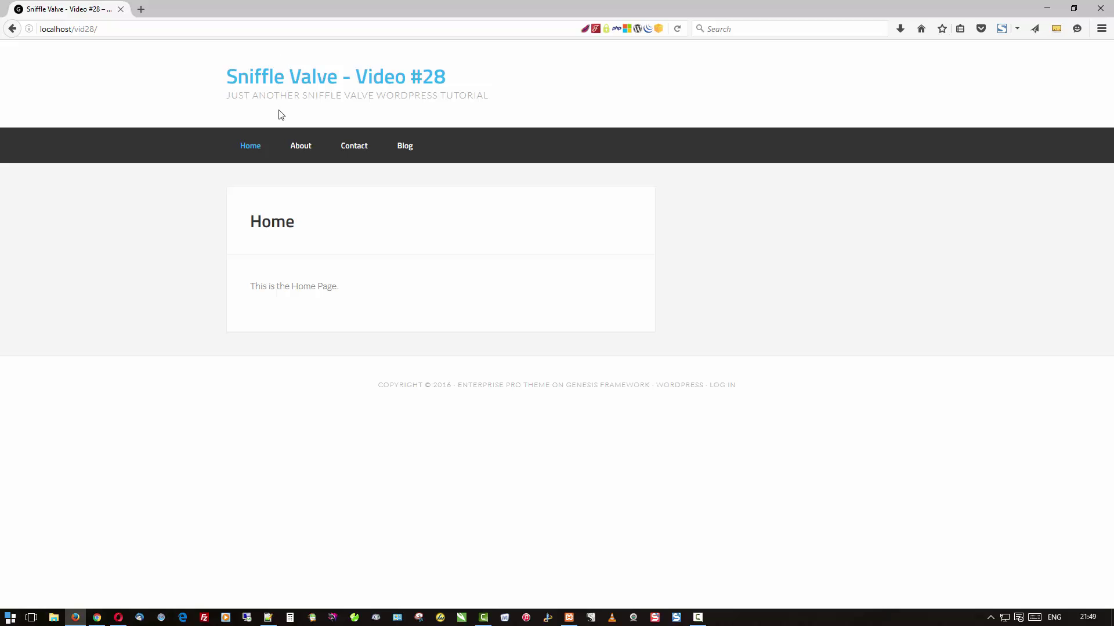
click(300, 144)
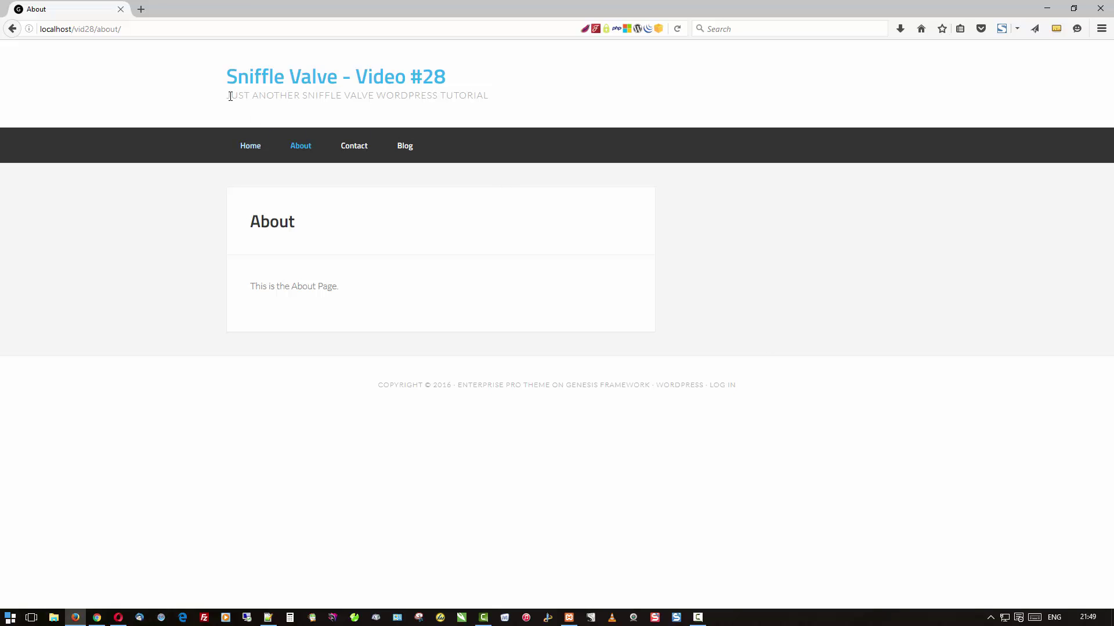
click(244, 150)
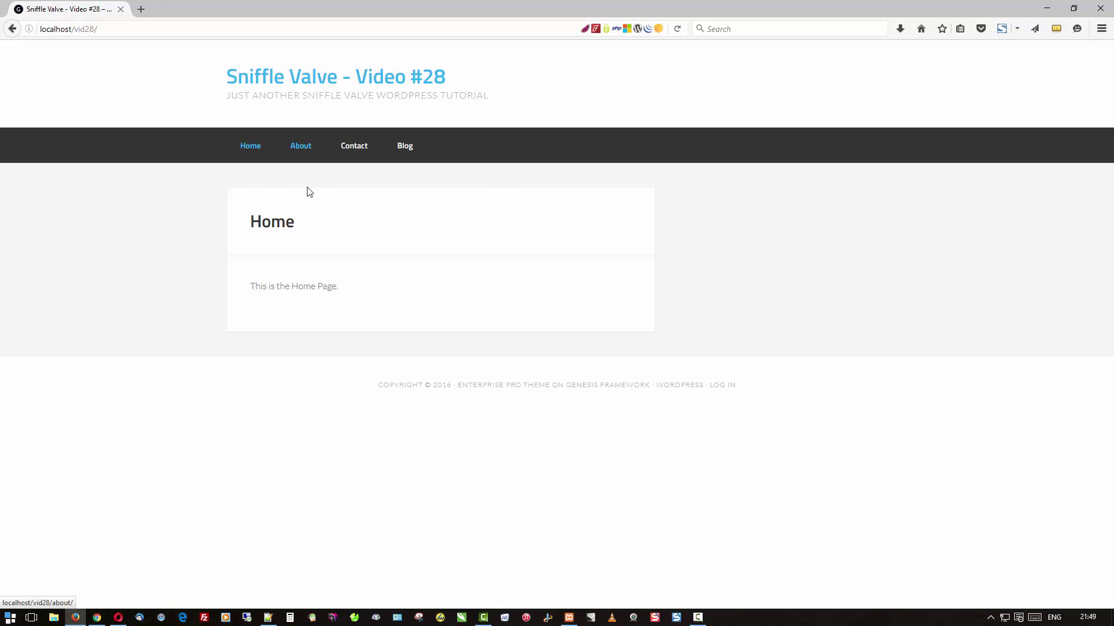
Step: Switch to Chrome, save a Simple CSS rule setting .site-footer to display: none, and check the home page in Firefox
click(97, 617)
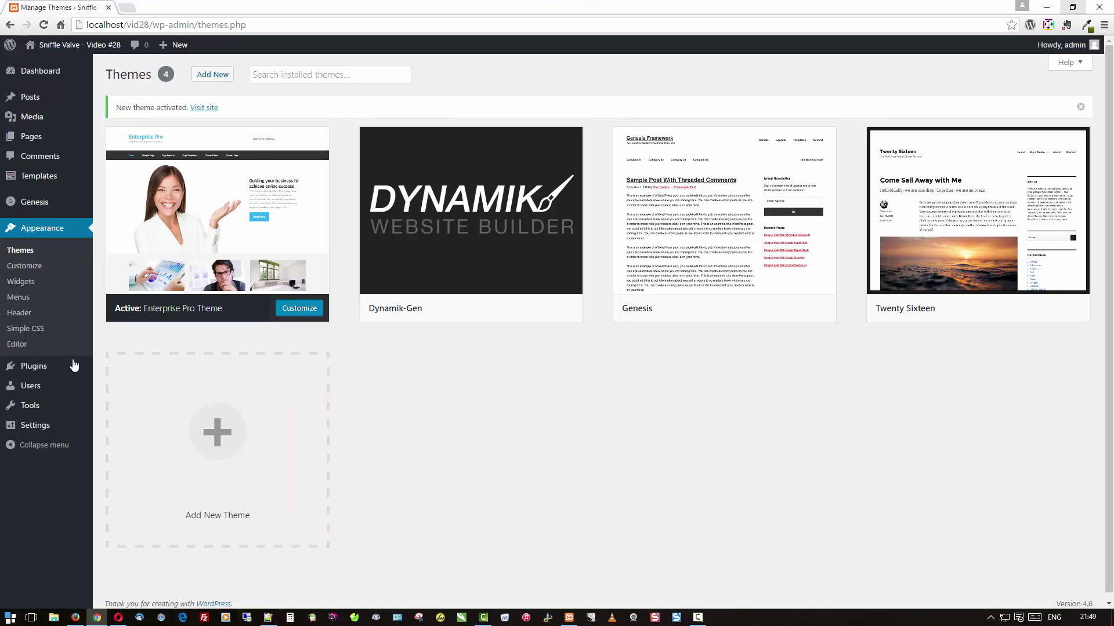
click(28, 329)
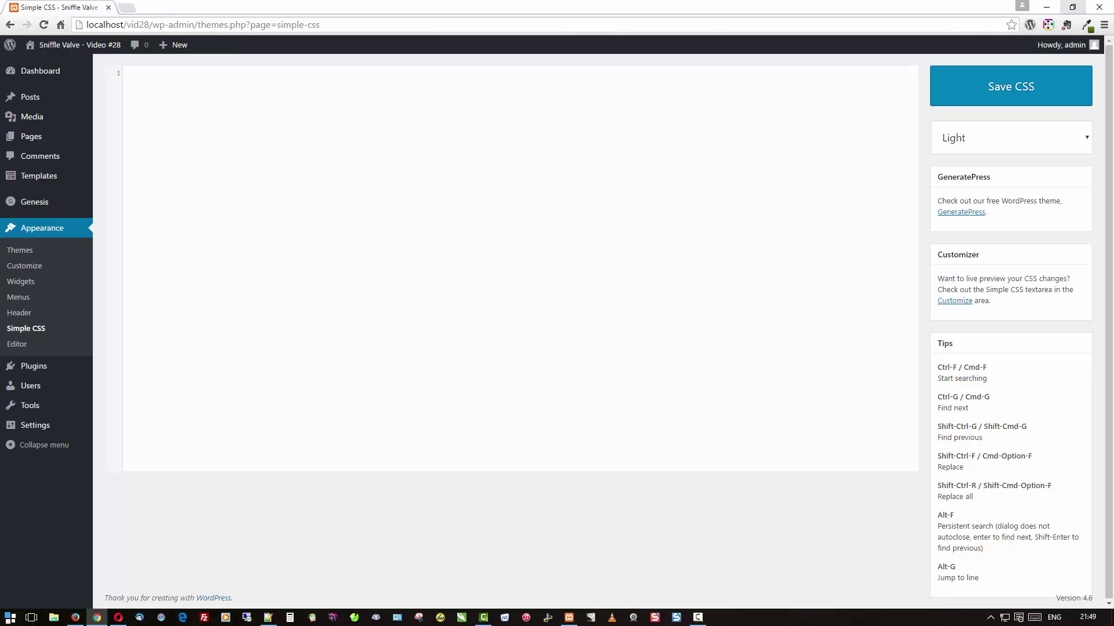
key(alt+Tab)
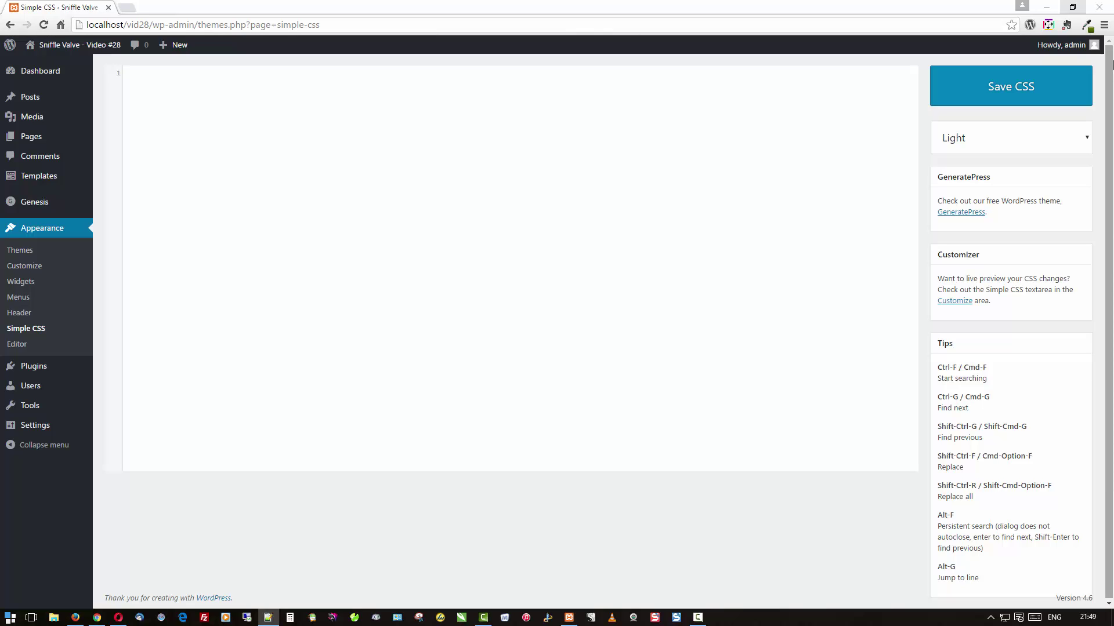
click(164, 89)
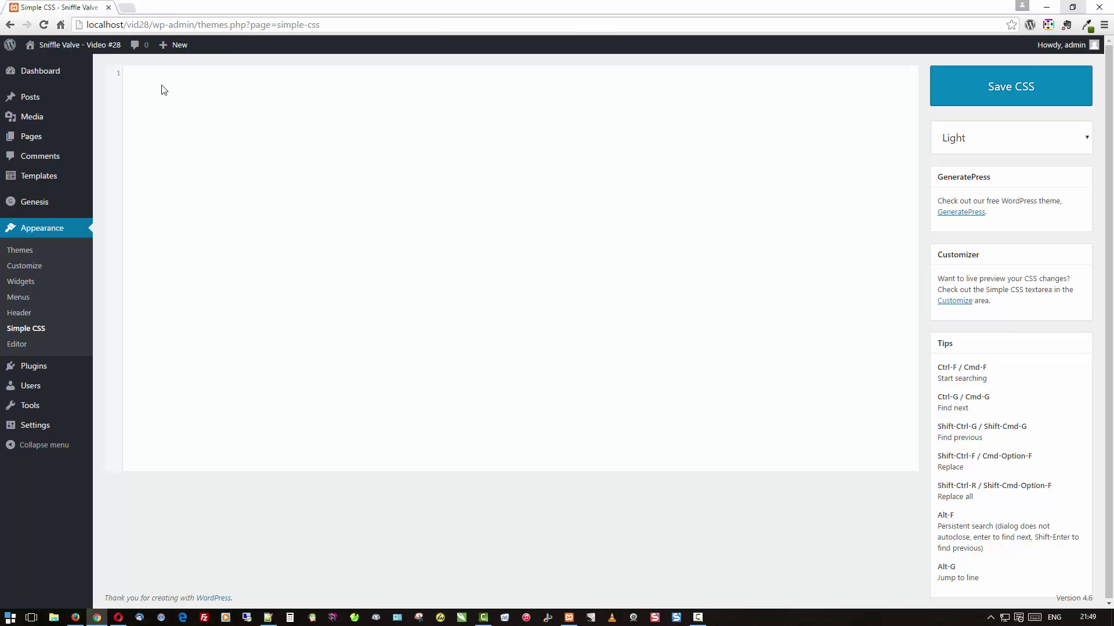
text(.site-footer {     display: none; })
click(956, 92)
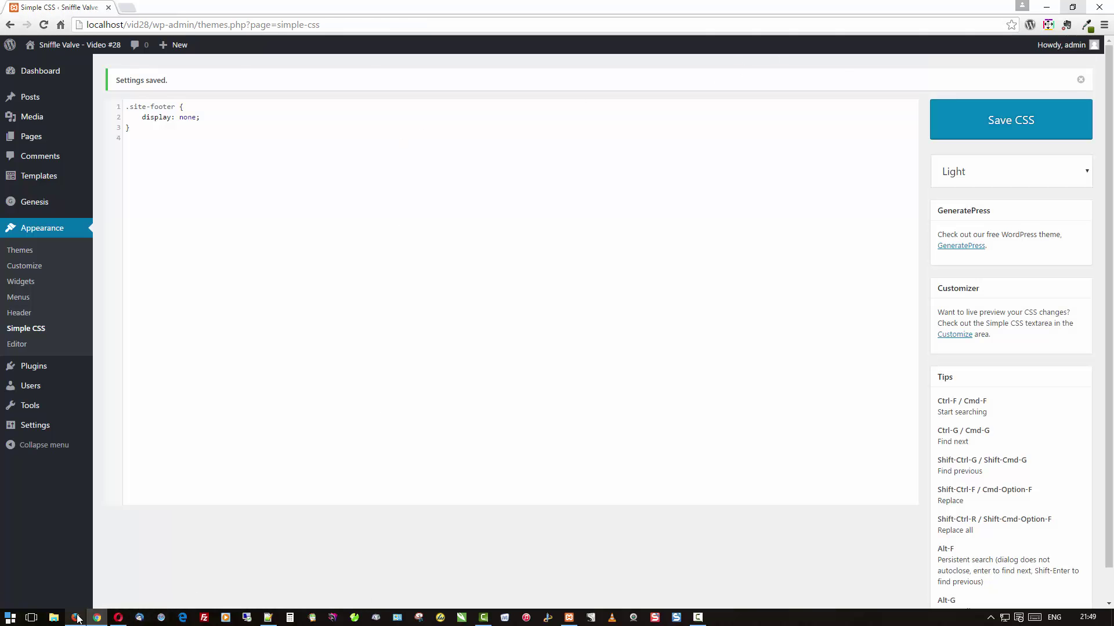
click(76, 618)
click(328, 80)
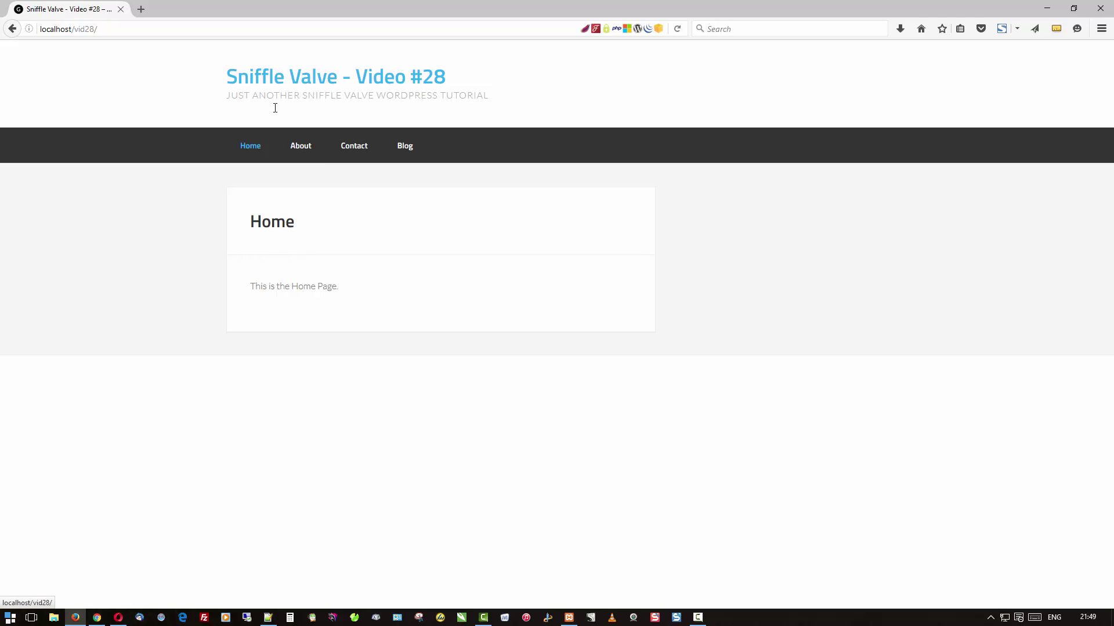
Step: Switch to Chrome and open the Footer Hooks section of the Genesis Simple Hooks settings
click(100, 618)
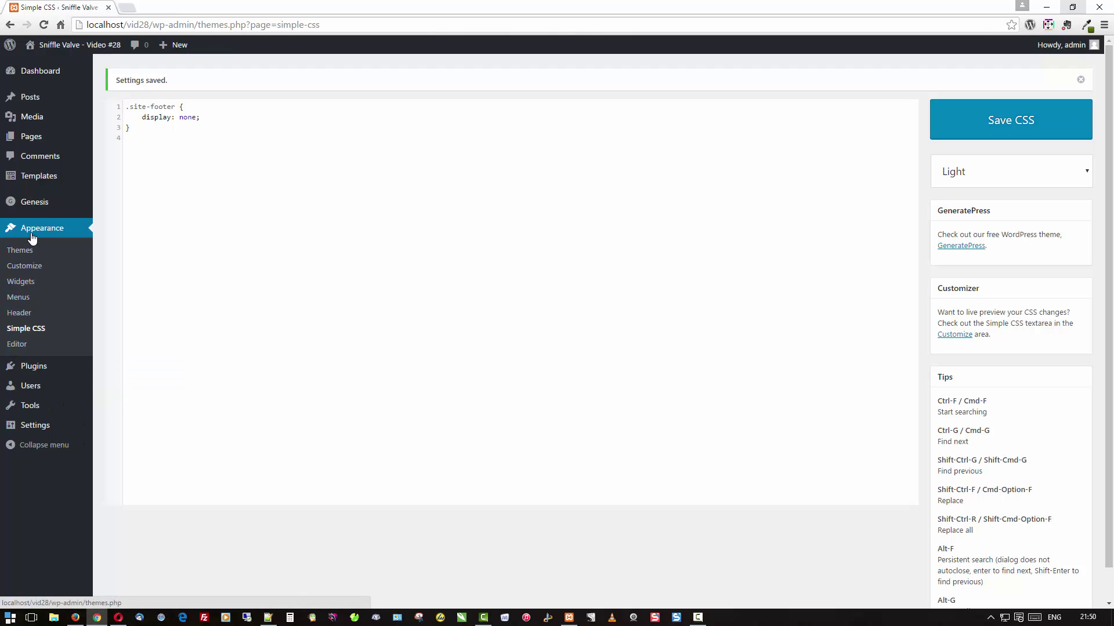
mouse_move(54, 204)
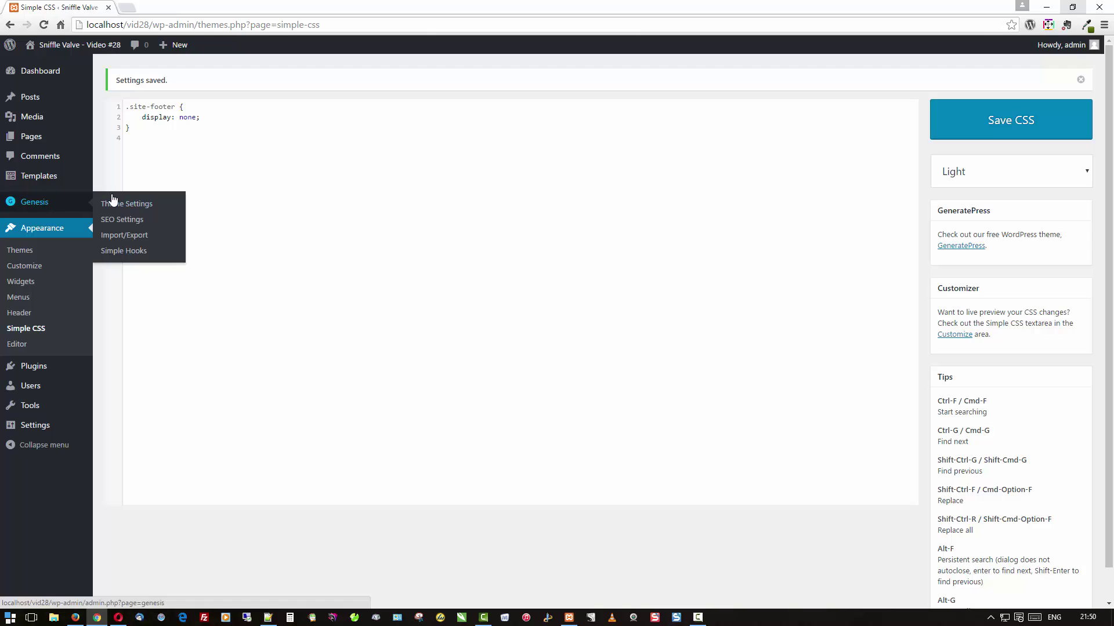
click(123, 253)
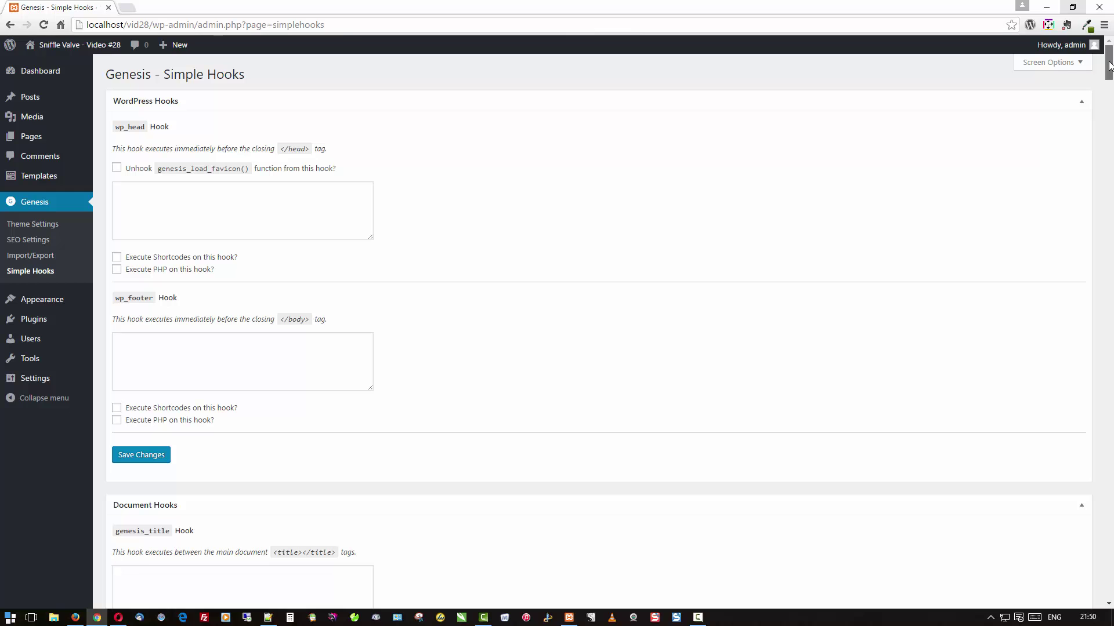
drag(1109, 65, 1109, 417)
scroll(934, 323, down, 4)
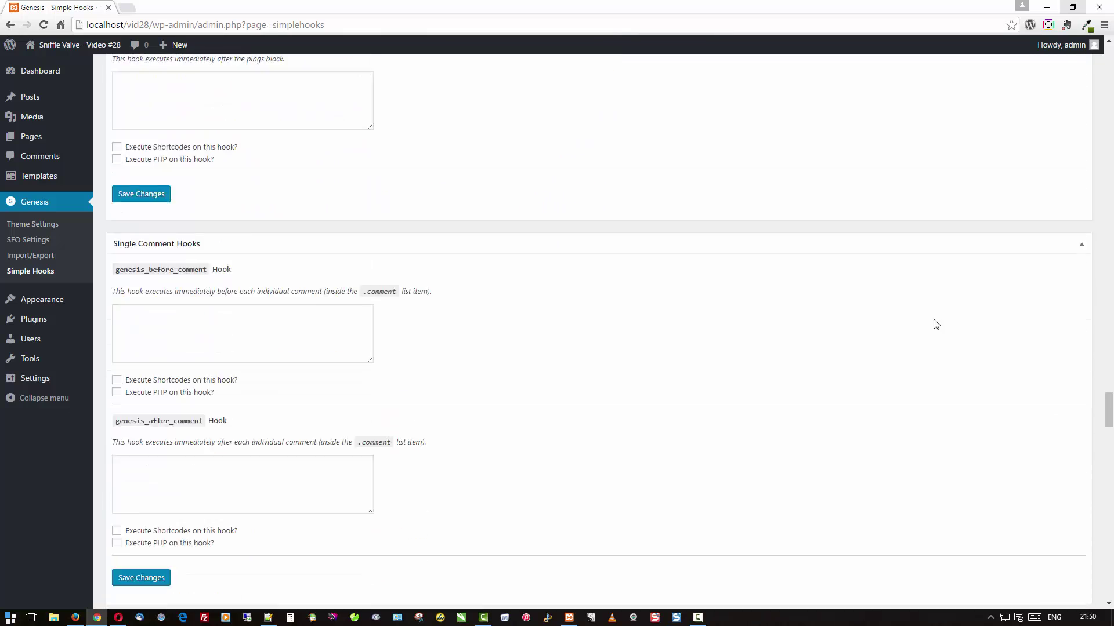
scroll(951, 340, down, 10)
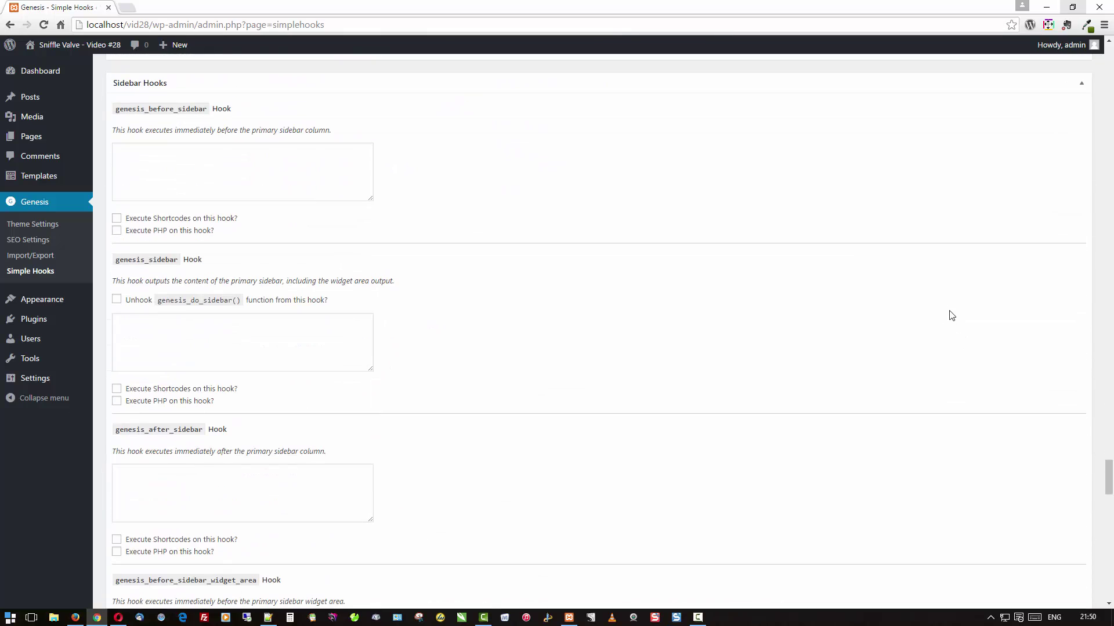
scroll(951, 312, down, 12)
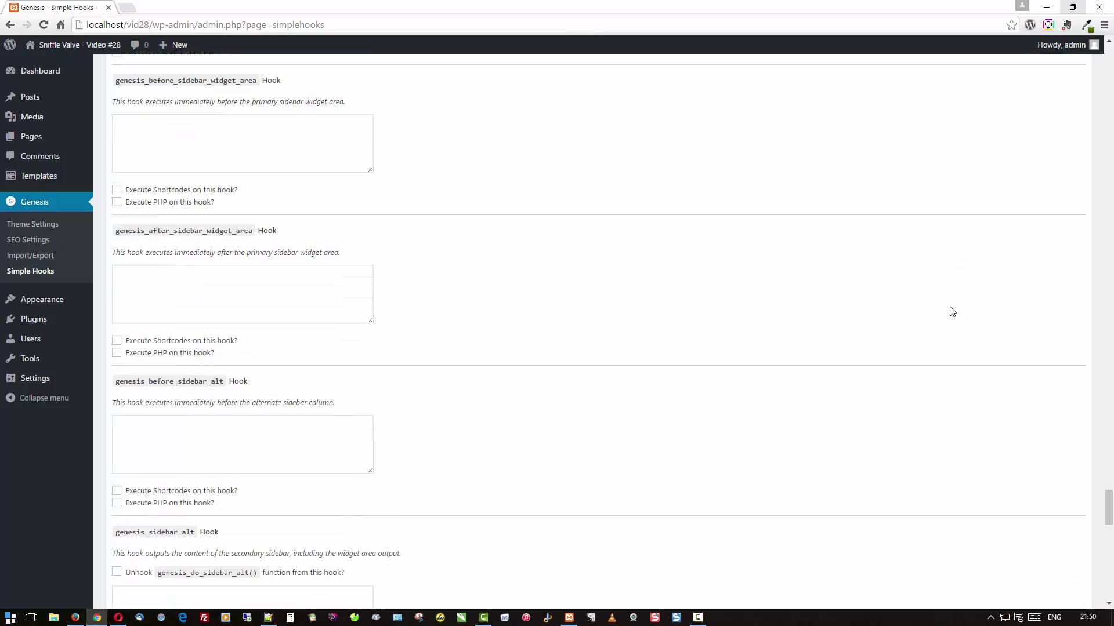
scroll(953, 303, down, 8)
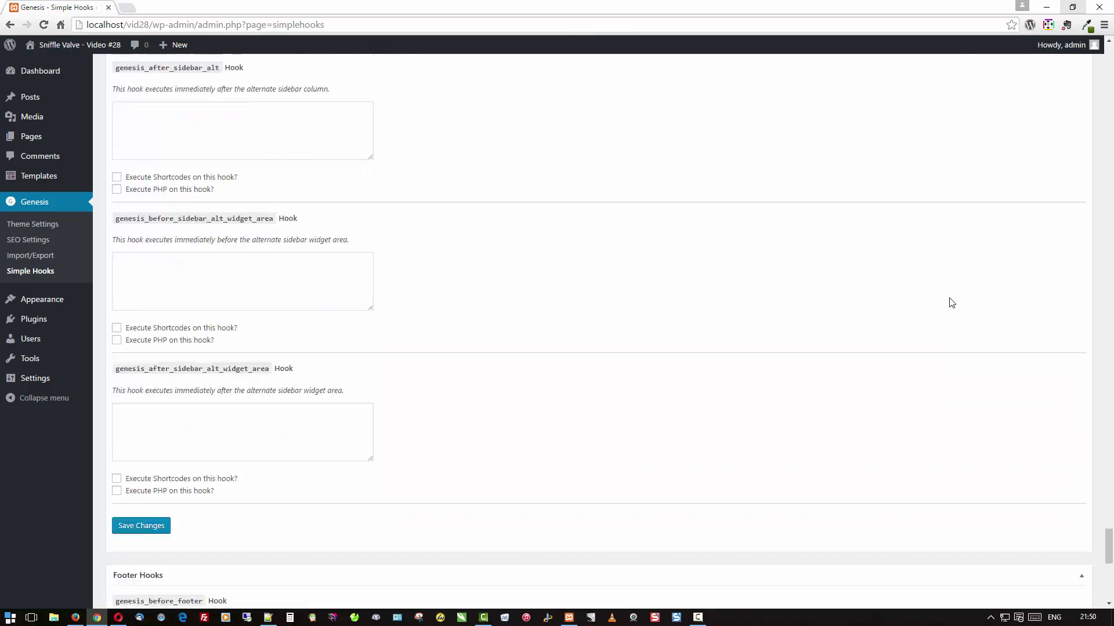
scroll(951, 302, down, 4)
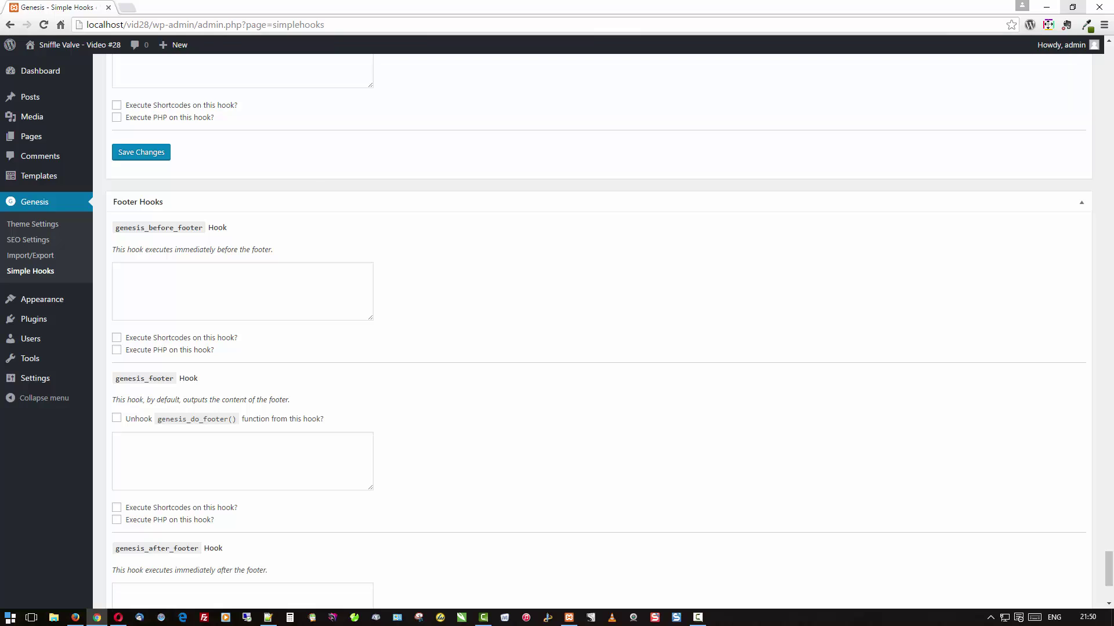
Step: Copy [fl_builder_insert_layout slug="global-footer-widgets"] and [fl_builder_insert_layout slug="global-footer"] from the text editor into the genesis_before_footer hook on separate lines
key(alt+Tab)
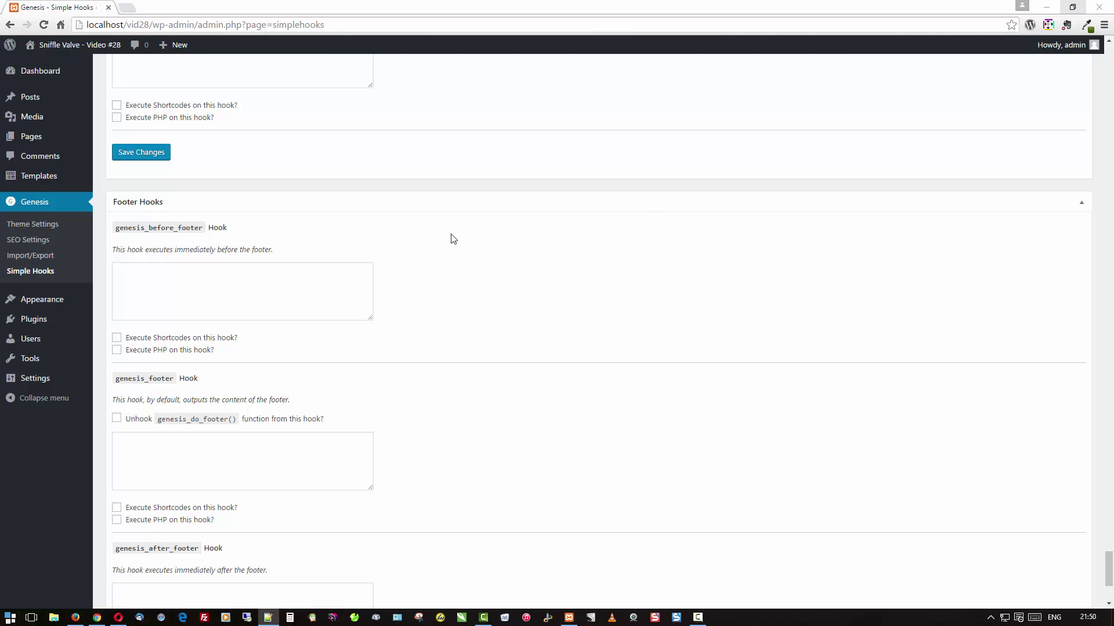
click(127, 272)
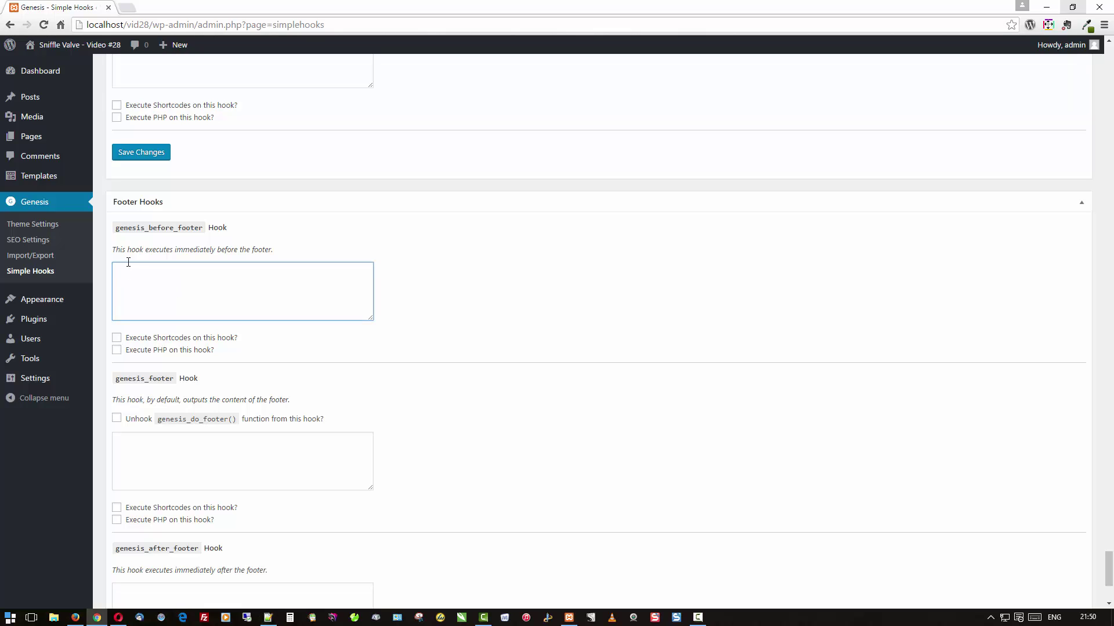
text([fl_builder_insert_layout slug="global-footer-widgets"])
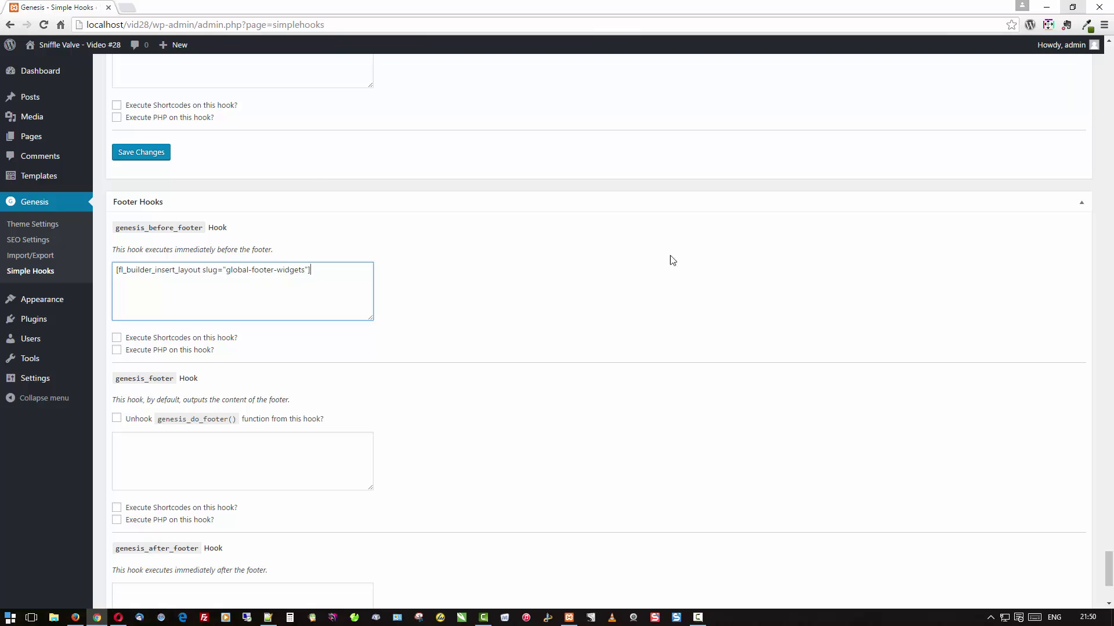
key(alt+Tab)
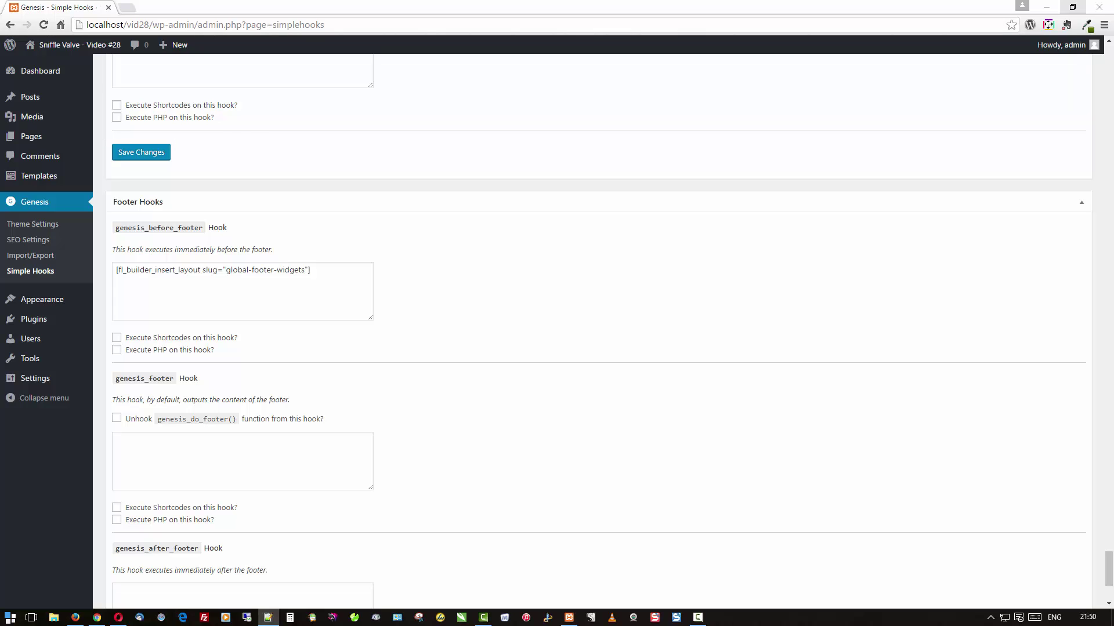
click(117, 282)
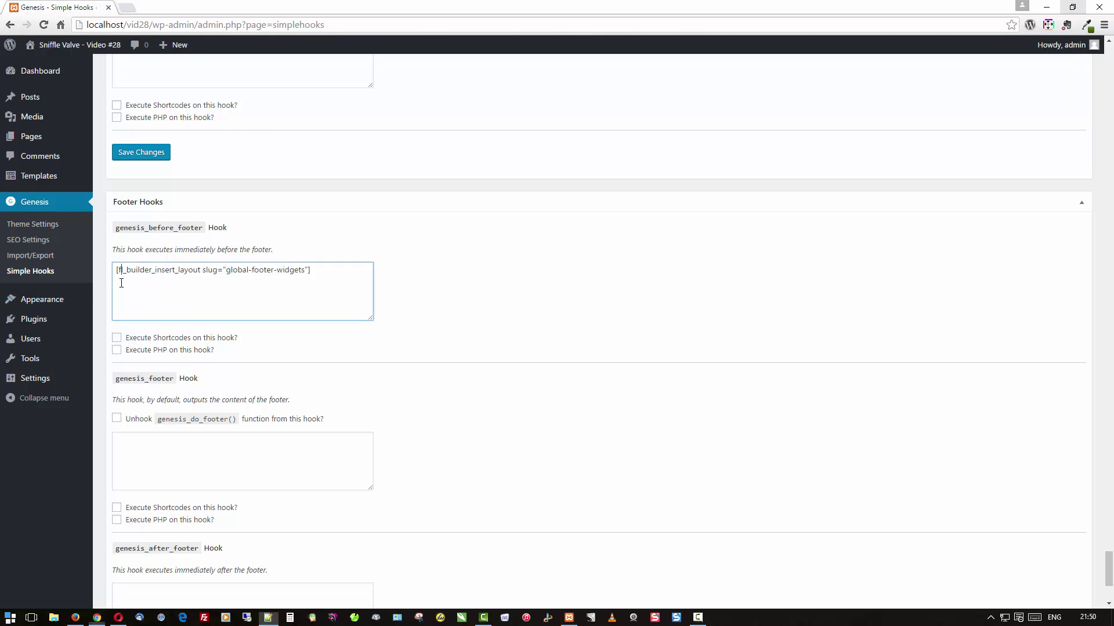
key(Return)
text([fl_builder_insert_layout slug="global-footer"])
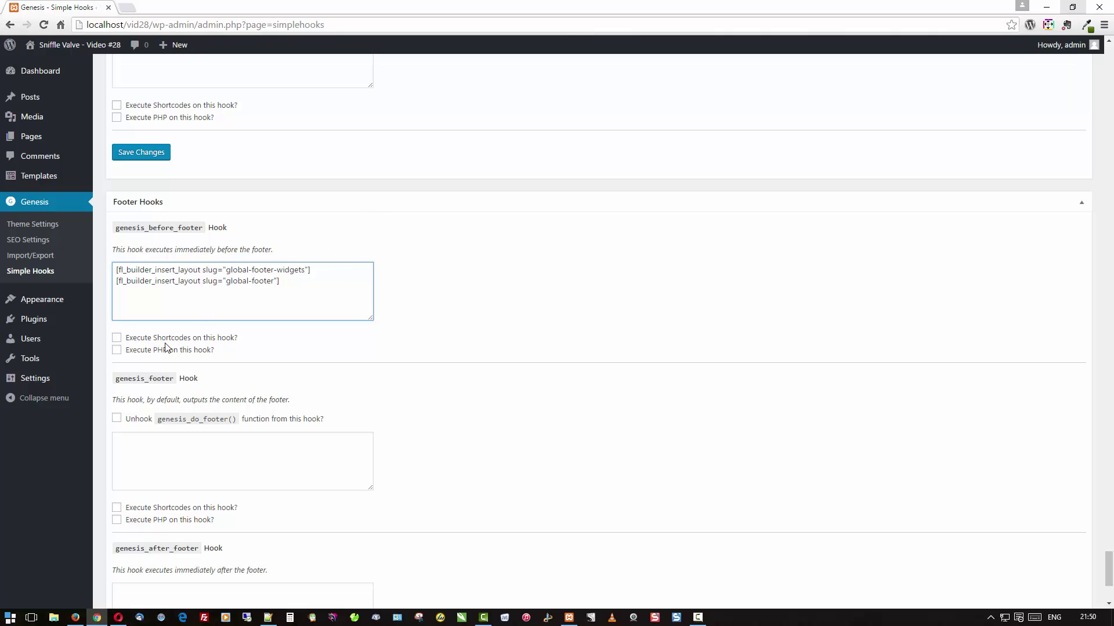
Step: Enable shortcode execution on the genesis_before_footer hook and save the Simple Hooks settings
click(117, 339)
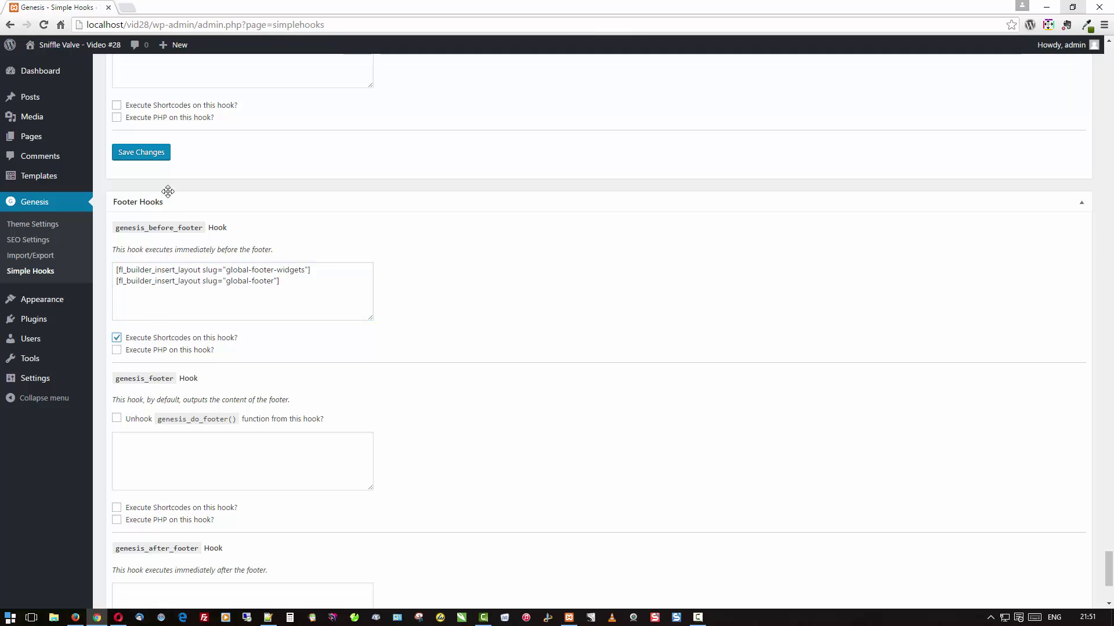
click(139, 149)
click(76, 618)
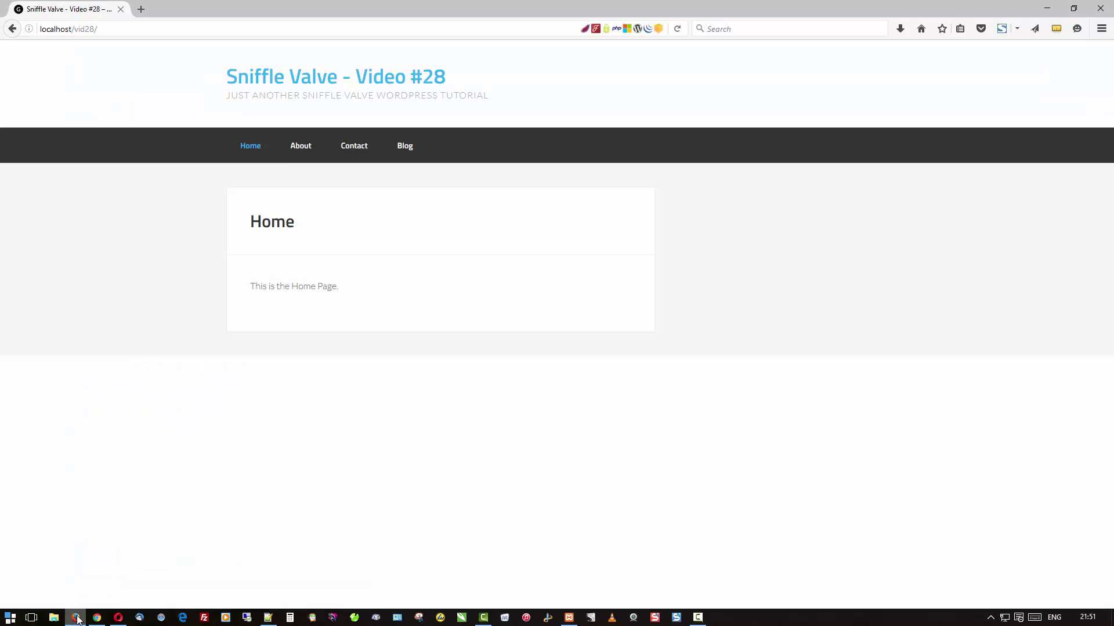
click(331, 80)
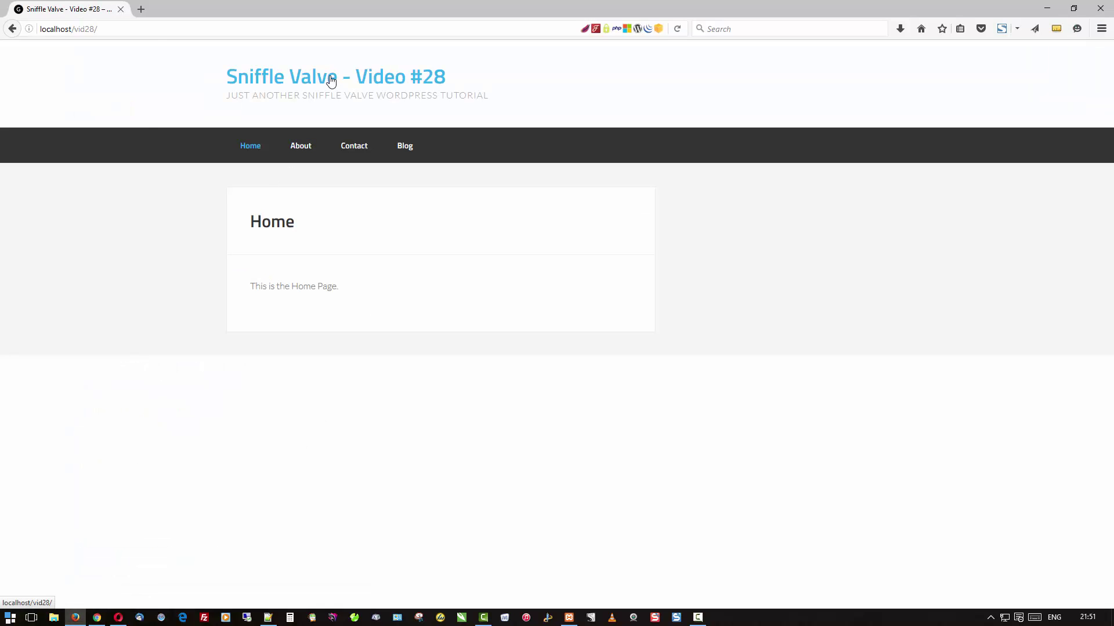
click(97, 618)
scroll(251, 360, down, 5)
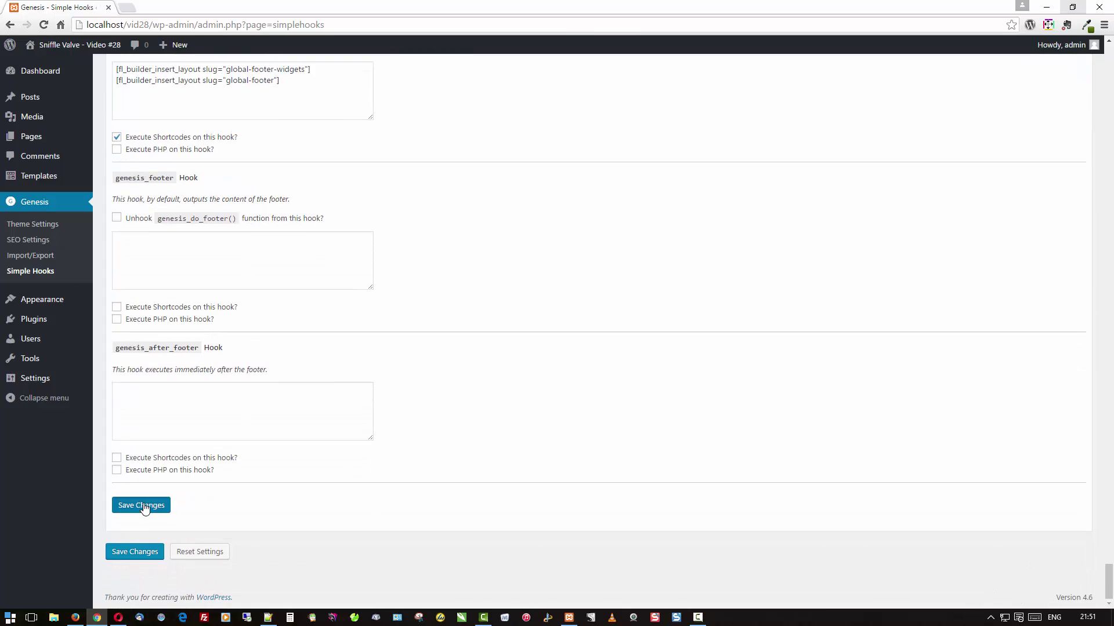
click(145, 506)
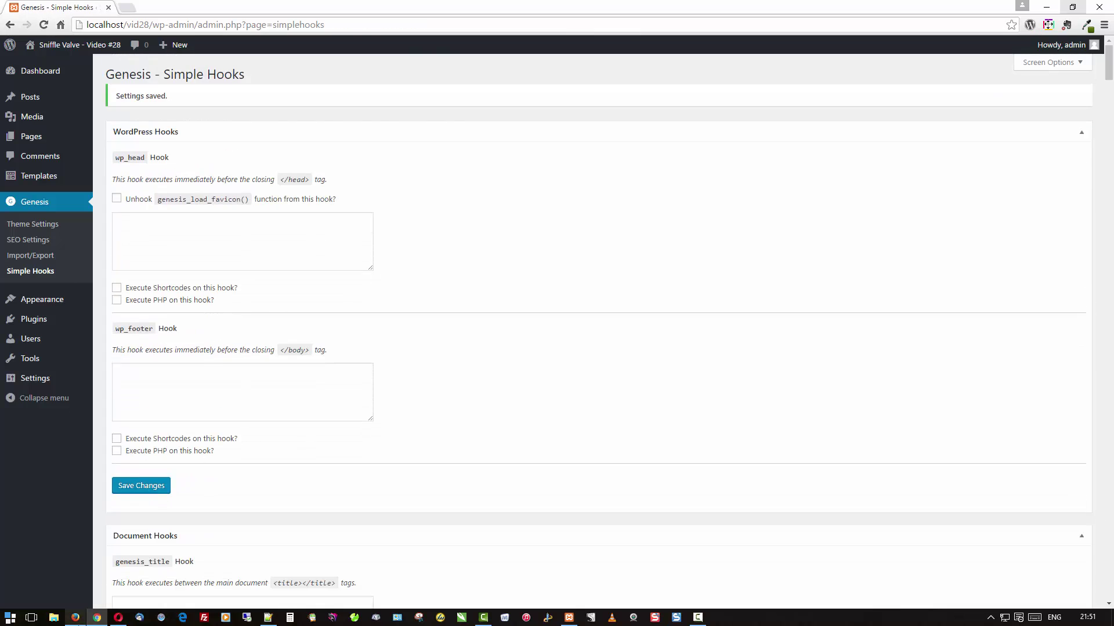
Step: Switch to Firefox, reload the home page, and check the footer rows at full and narrow window widths
key(alt+Tab)
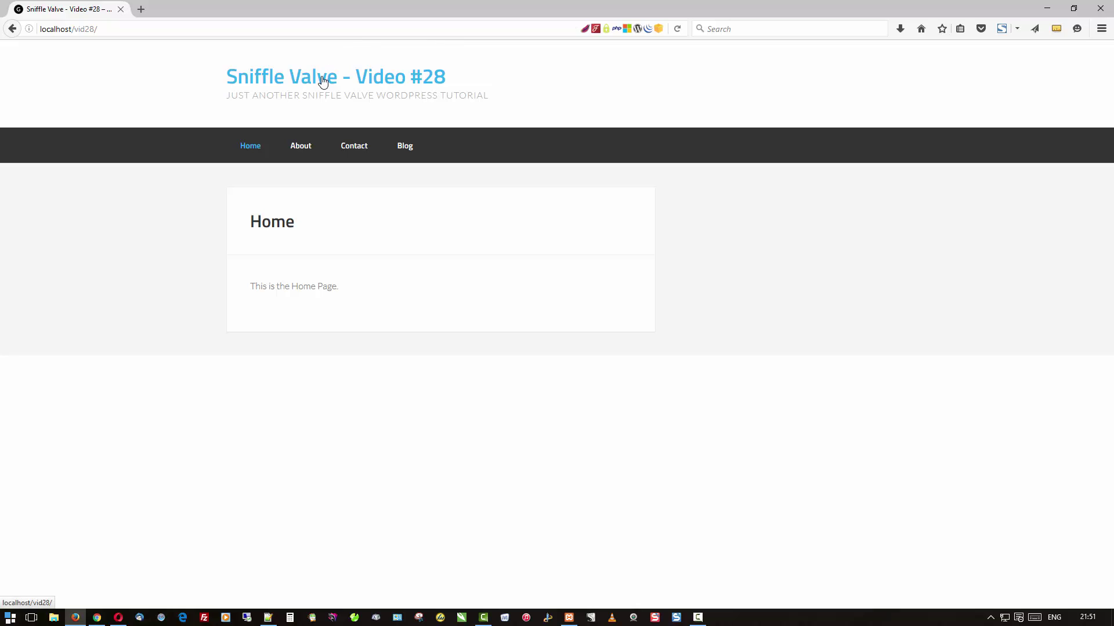
click(323, 81)
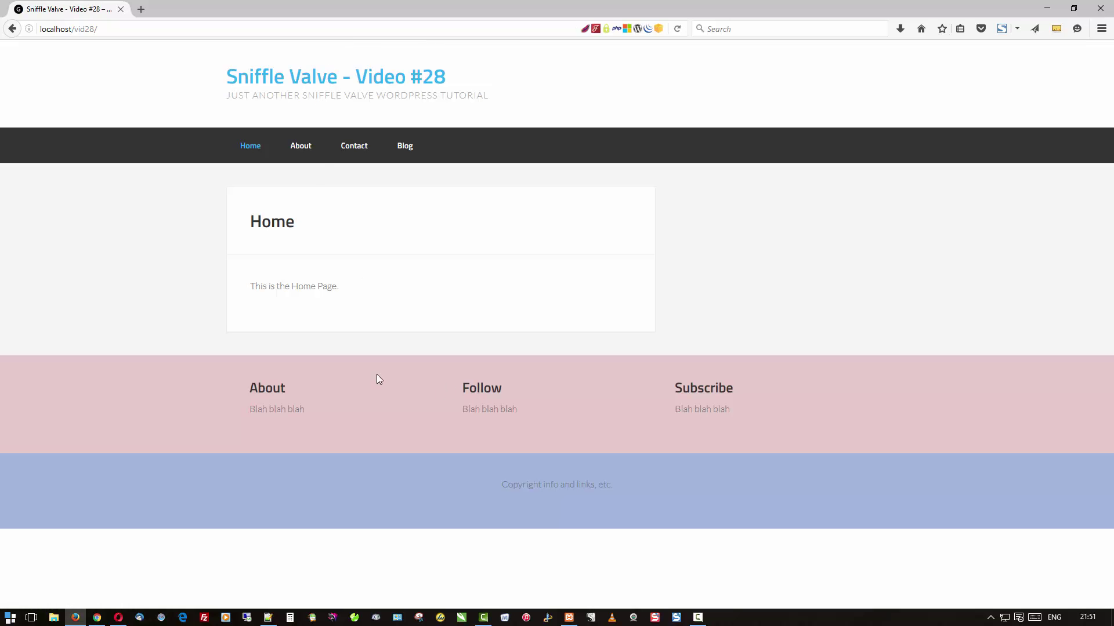
click(1073, 8)
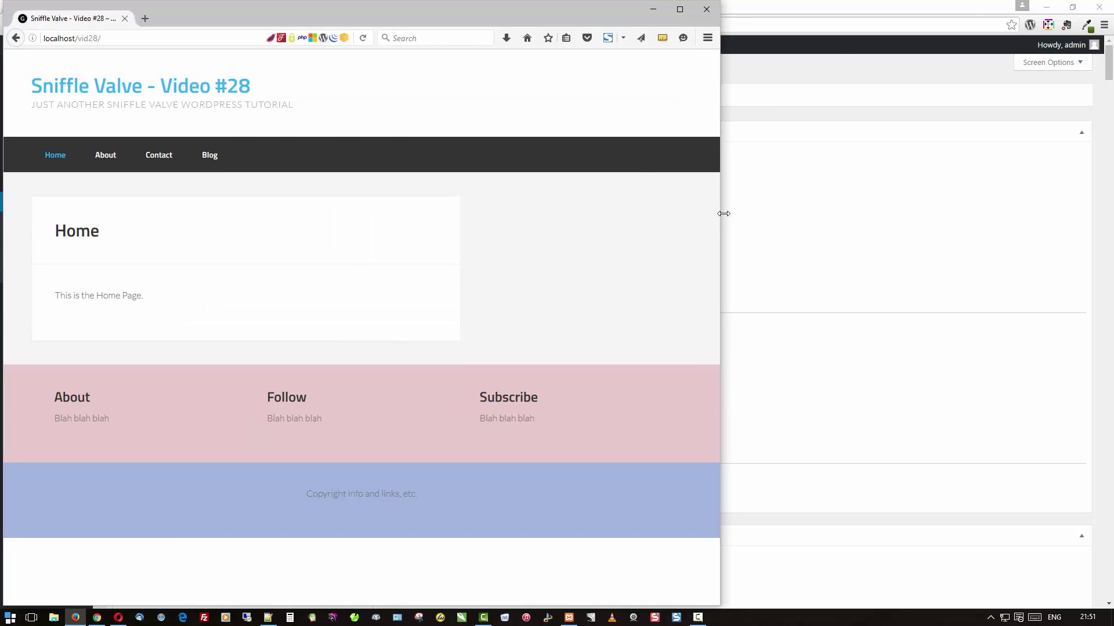
drag(720, 215, 229, 217)
scroll(199, 216, down, 3)
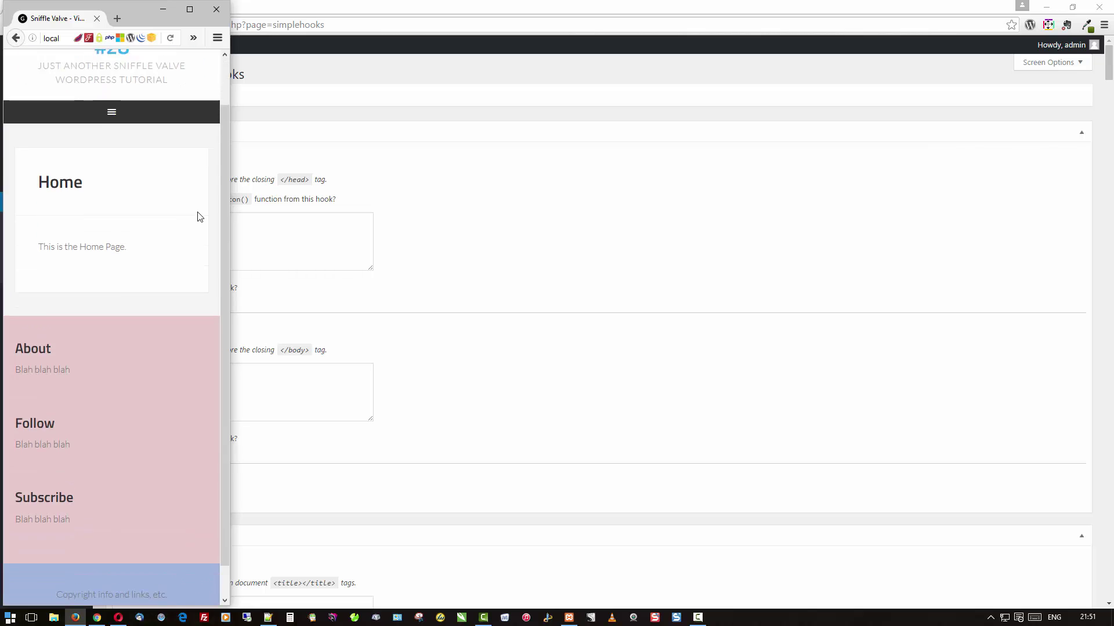
scroll(203, 209, up, 3)
click(187, 9)
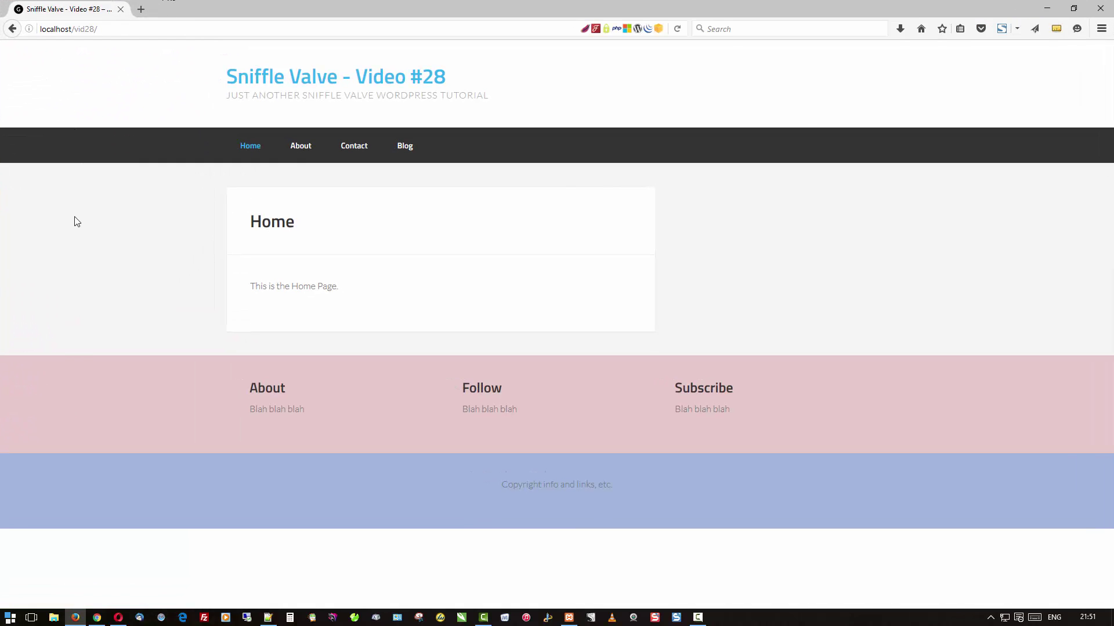
Step: Switch to Chrome and open the global-footer-widgets row template in Page Builder
click(97, 619)
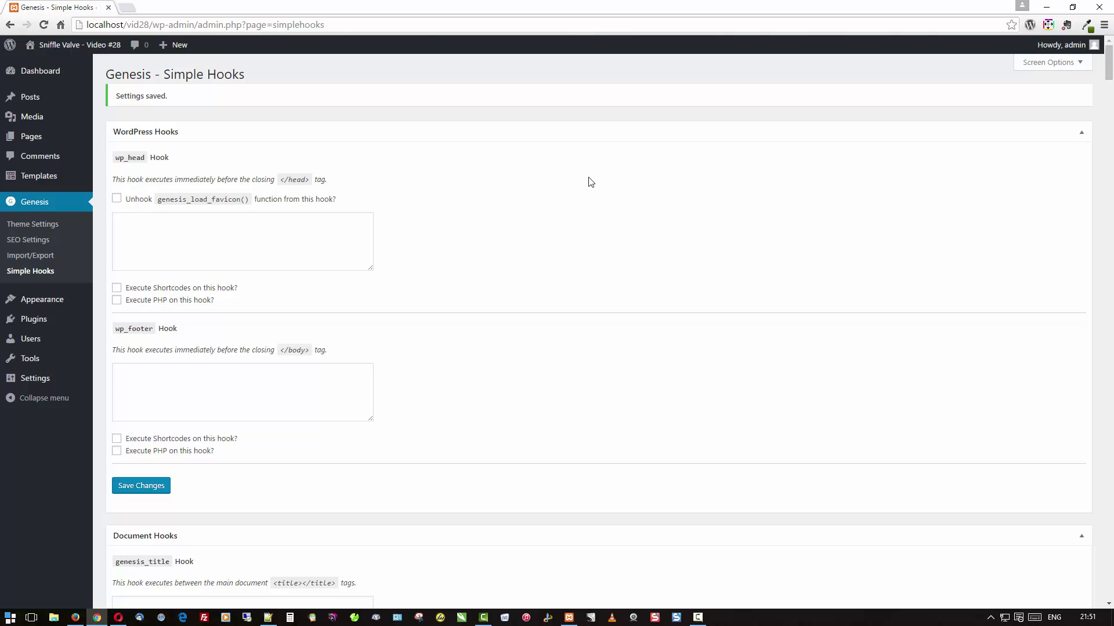
click(36, 181)
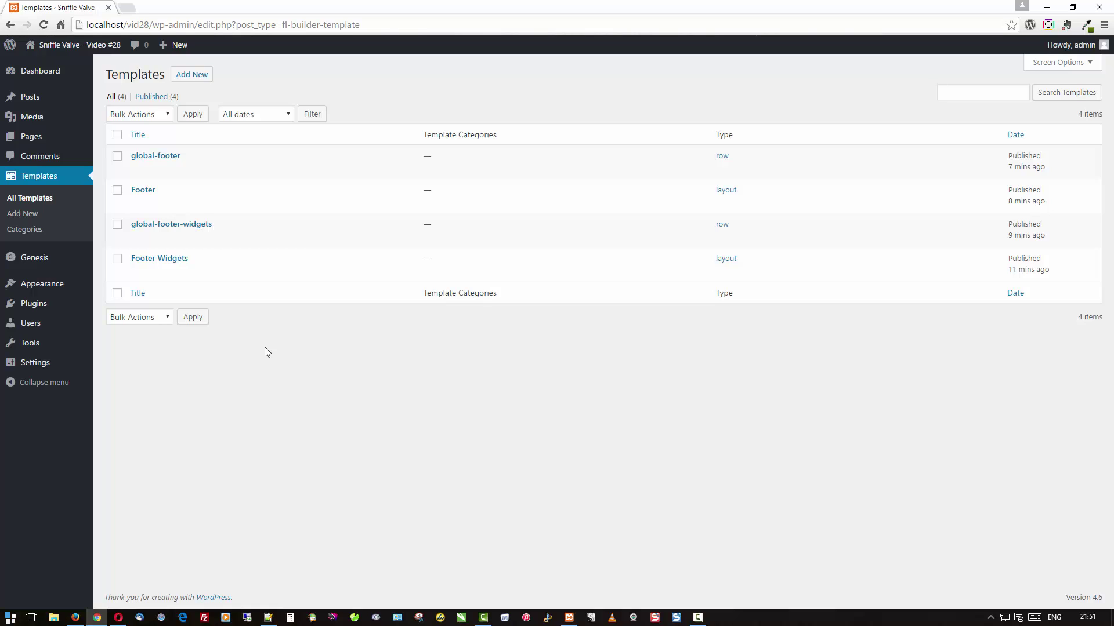
mouse_move(189, 226)
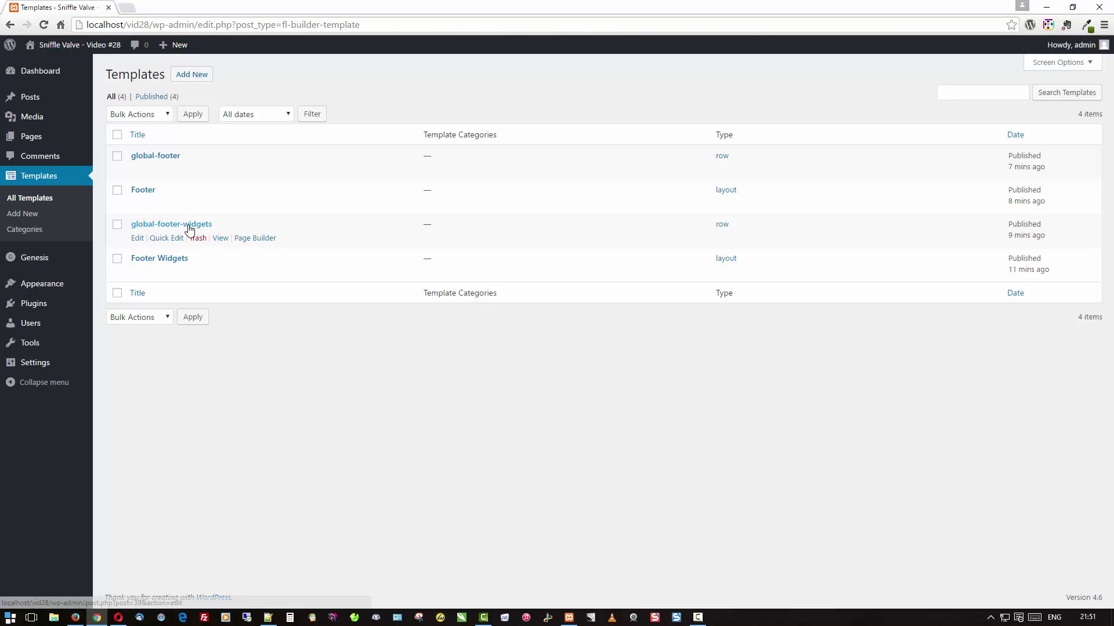
click(272, 238)
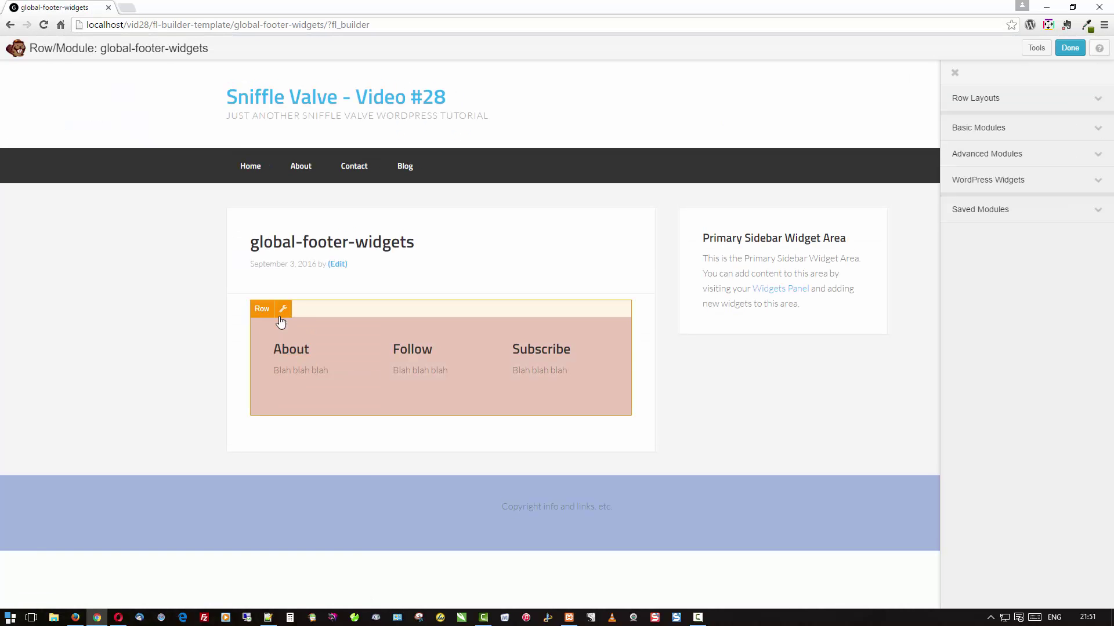
Step: Set the background color of the global-footer-widgets row to light green and save the row settings
click(282, 309)
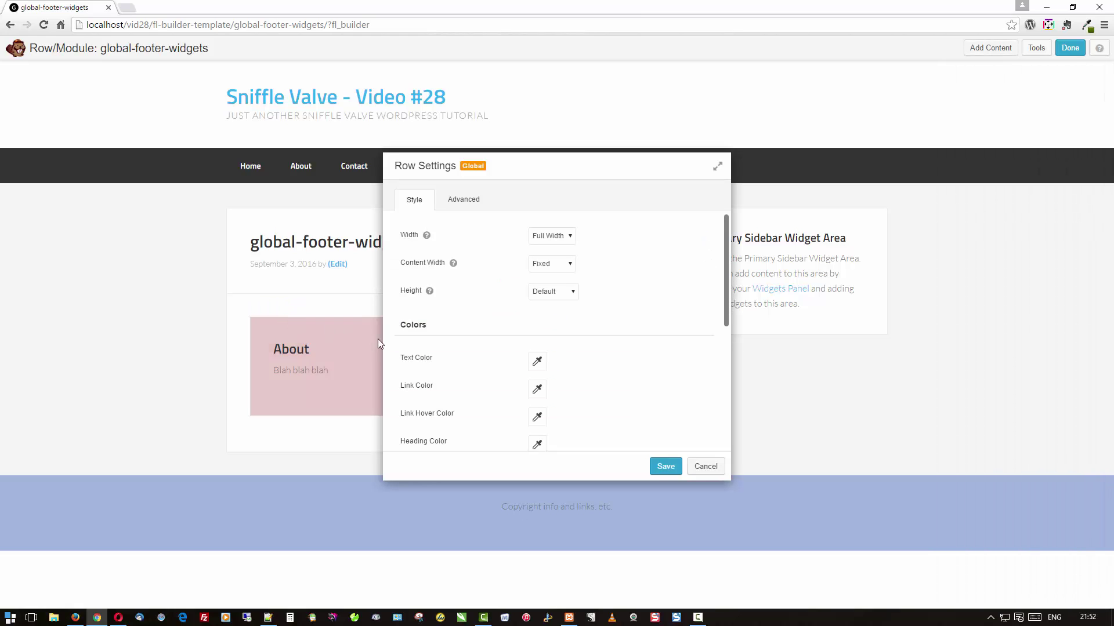
scroll(621, 388, down, 5)
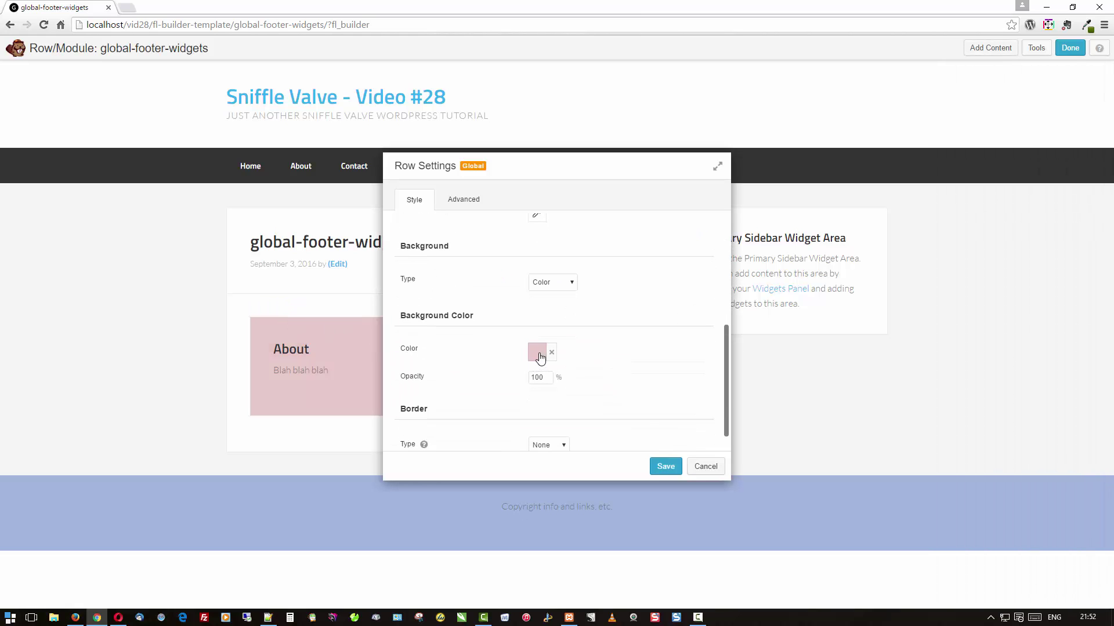
click(540, 356)
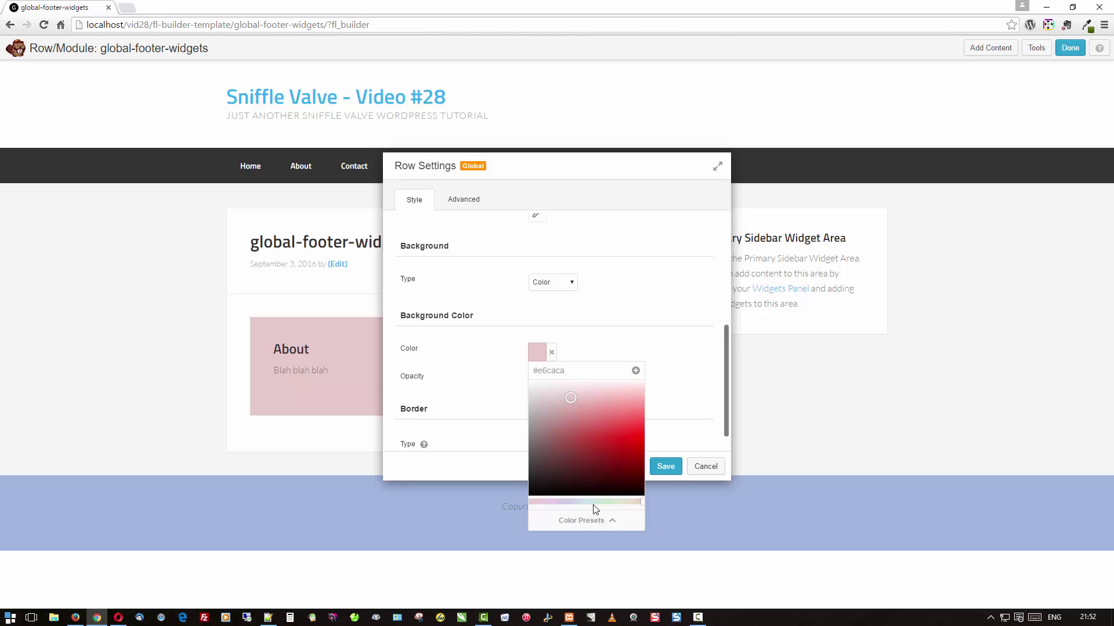
click(594, 502)
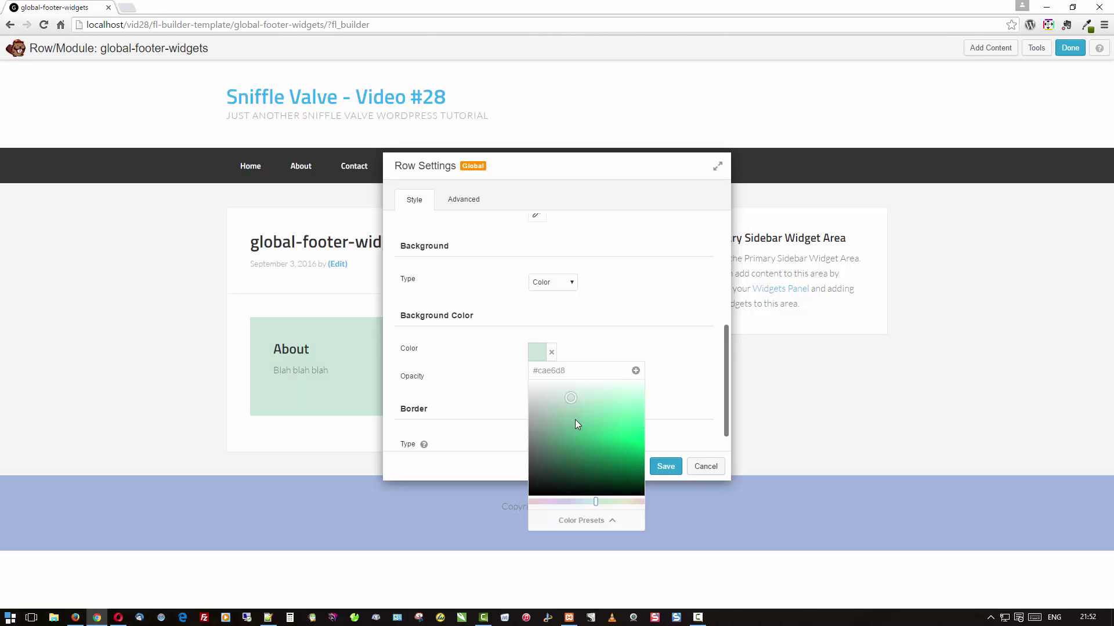
drag(578, 408, 581, 405)
click(691, 411)
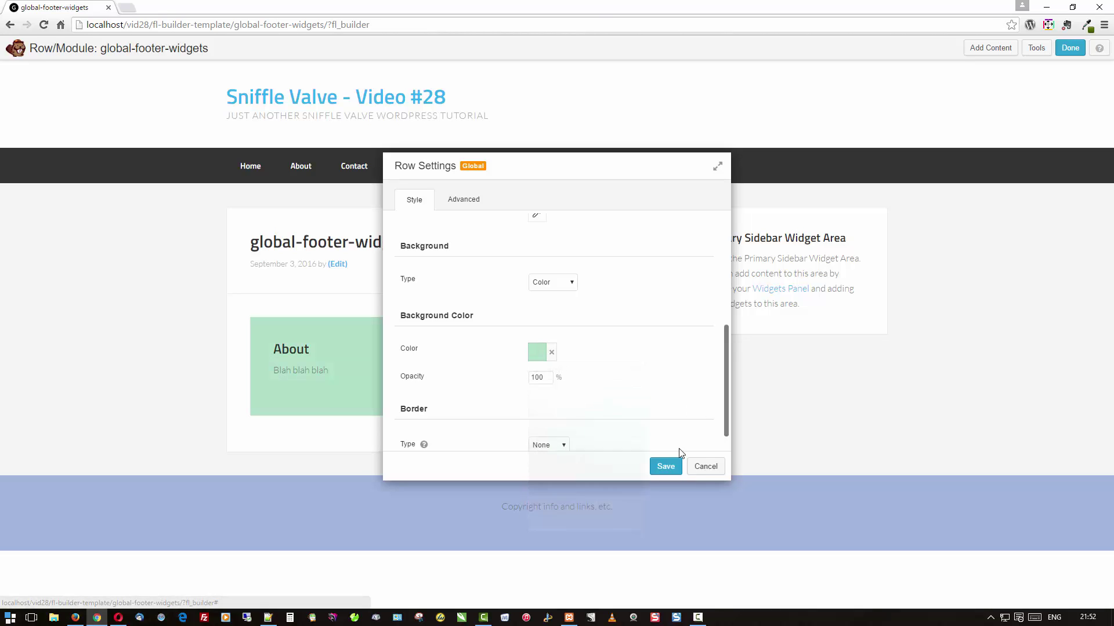
click(667, 466)
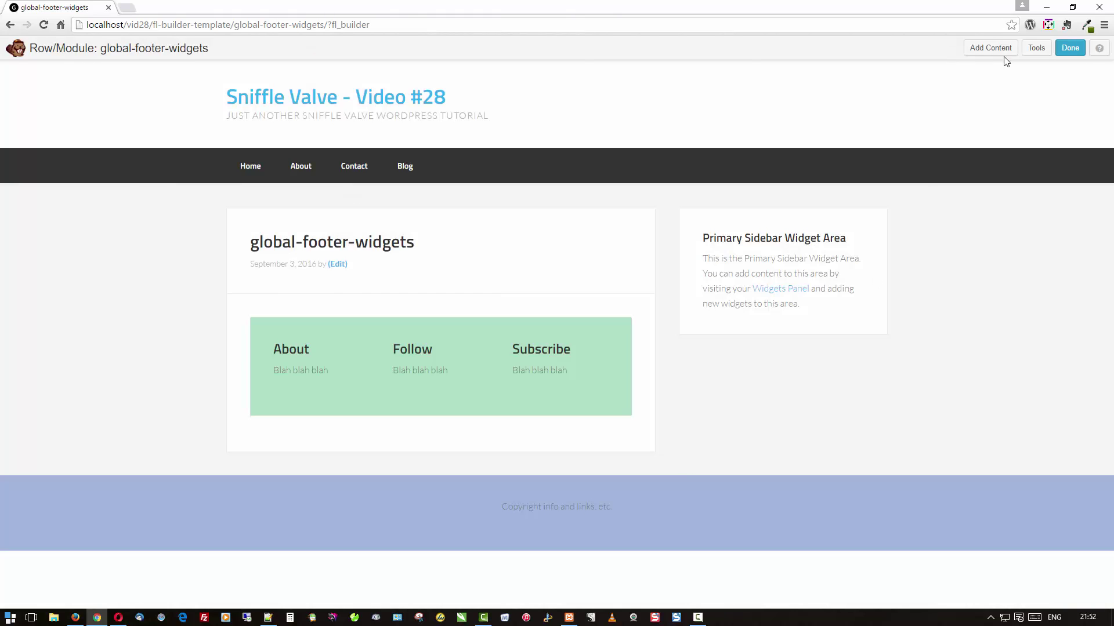
Step: Publish the row template changes, then switch to Firefox and reload the home page to check the footer
click(1073, 49)
click(596, 294)
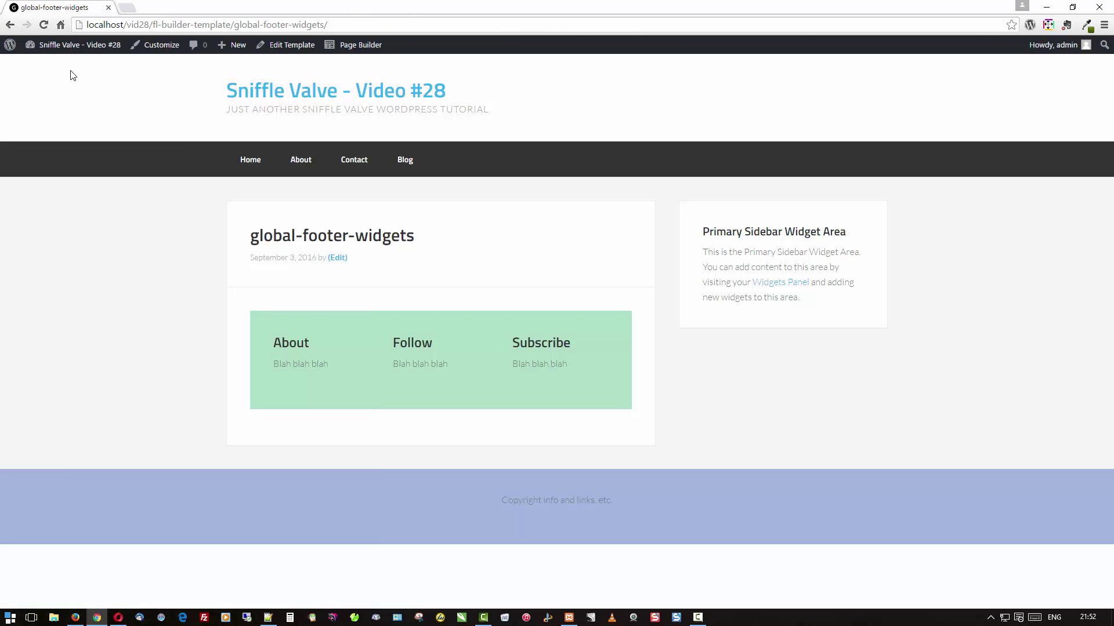
click(76, 617)
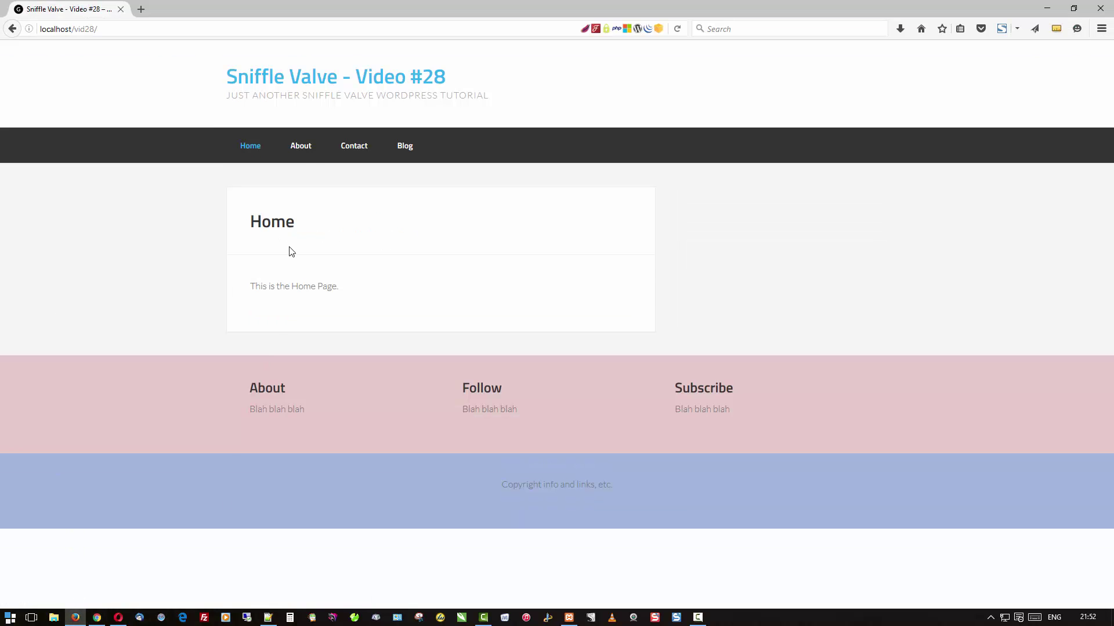
key(F5)
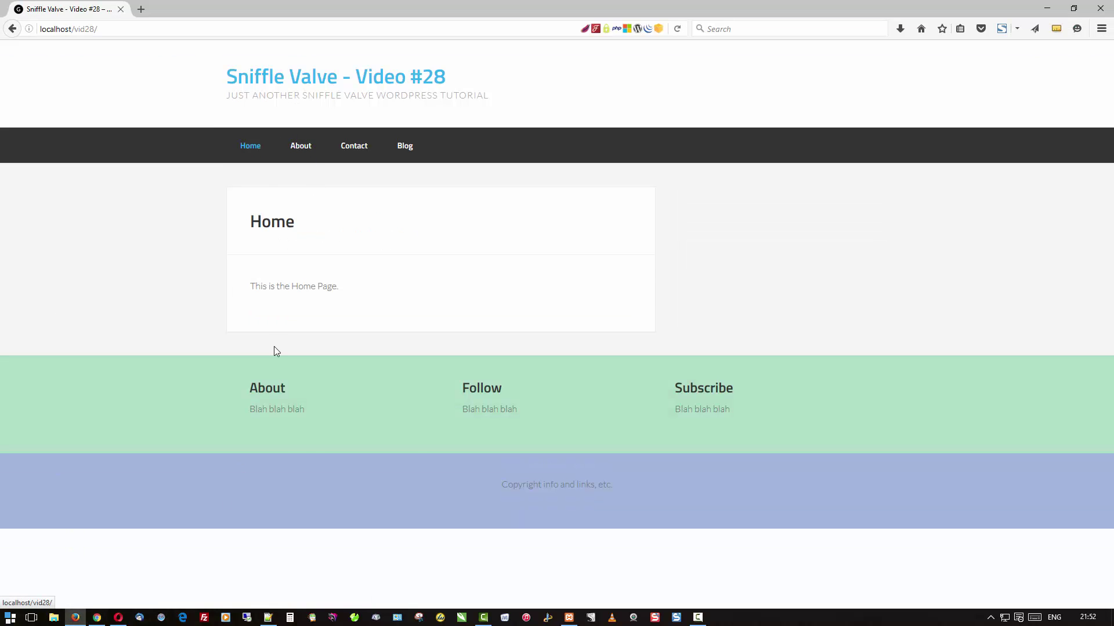